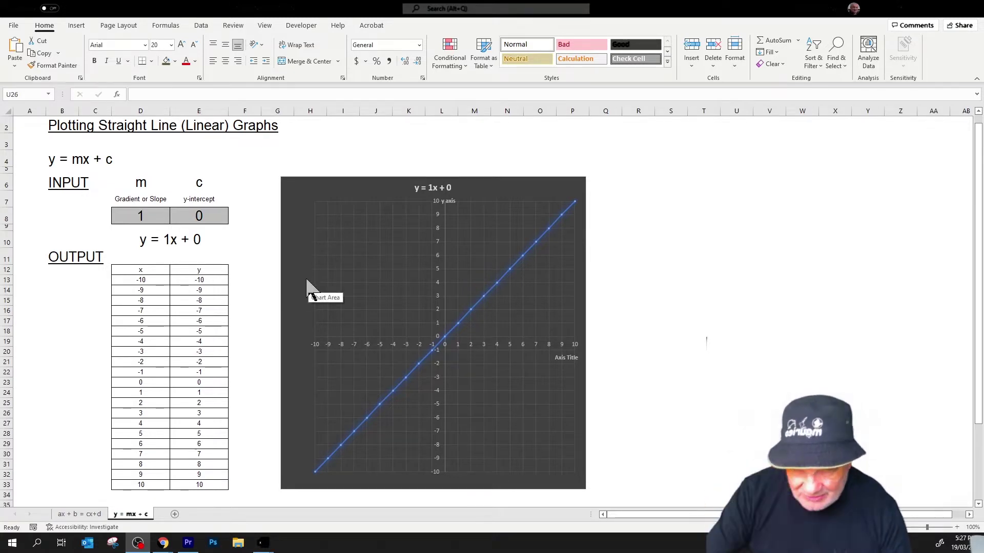
Copy the y = mx + c sheet to the end of the workbook.
click(136, 517)
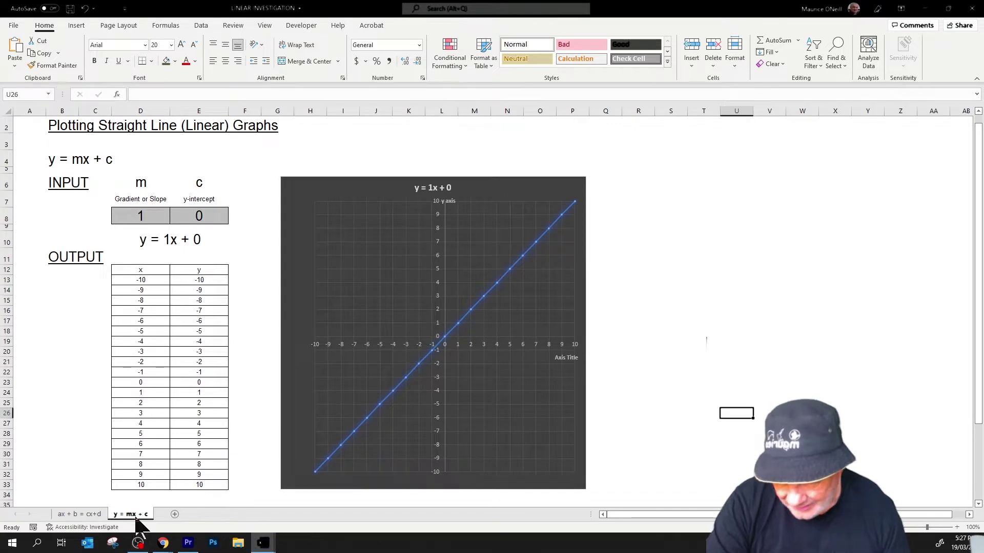
right_click(137, 518)
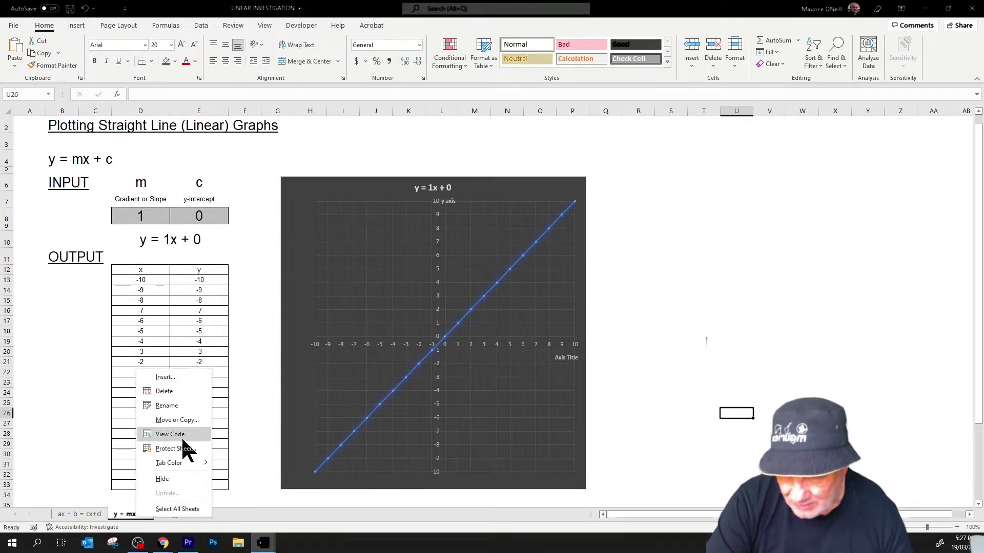
click(182, 419)
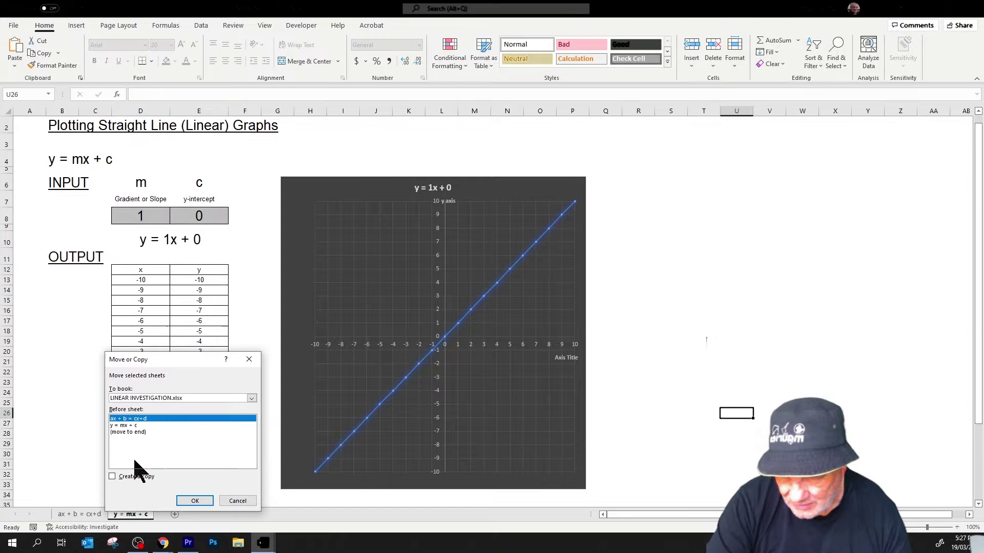
click(112, 476)
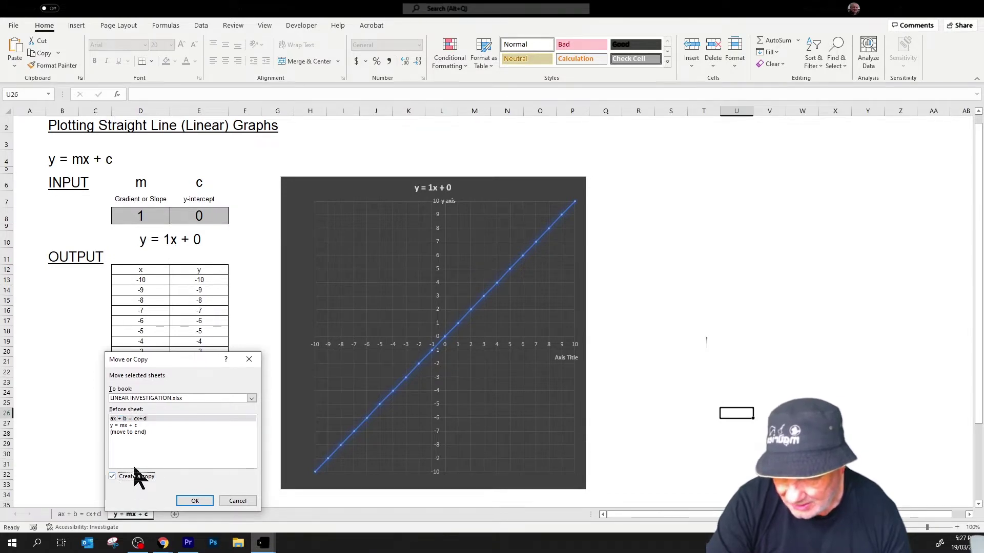
click(144, 432)
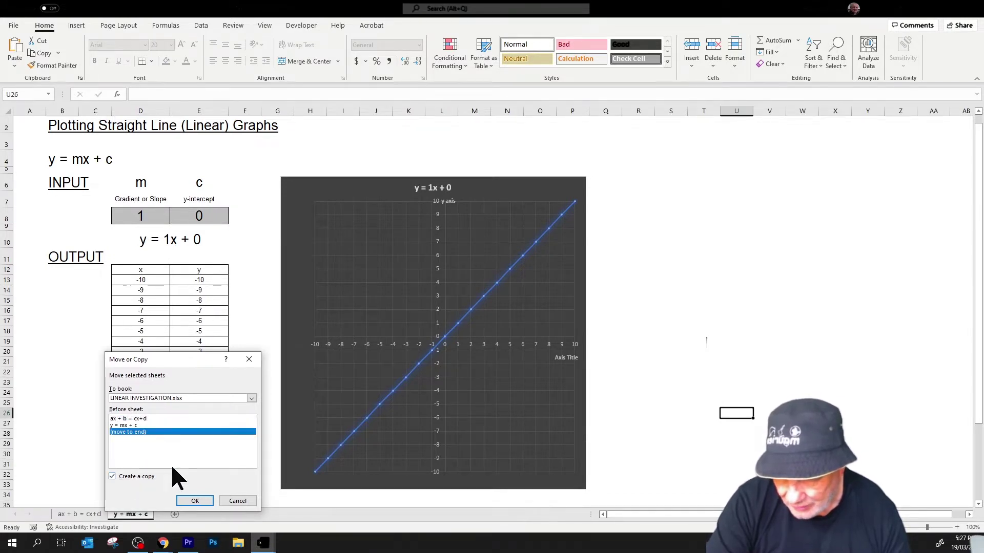
click(205, 501)
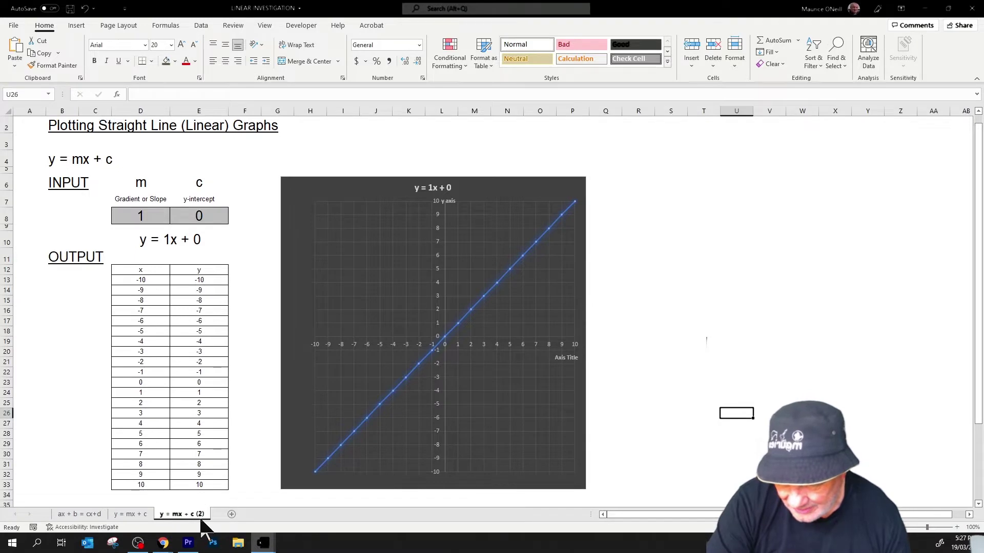
Rename the copied sheet to 'Intersection'.
right_click(202, 518)
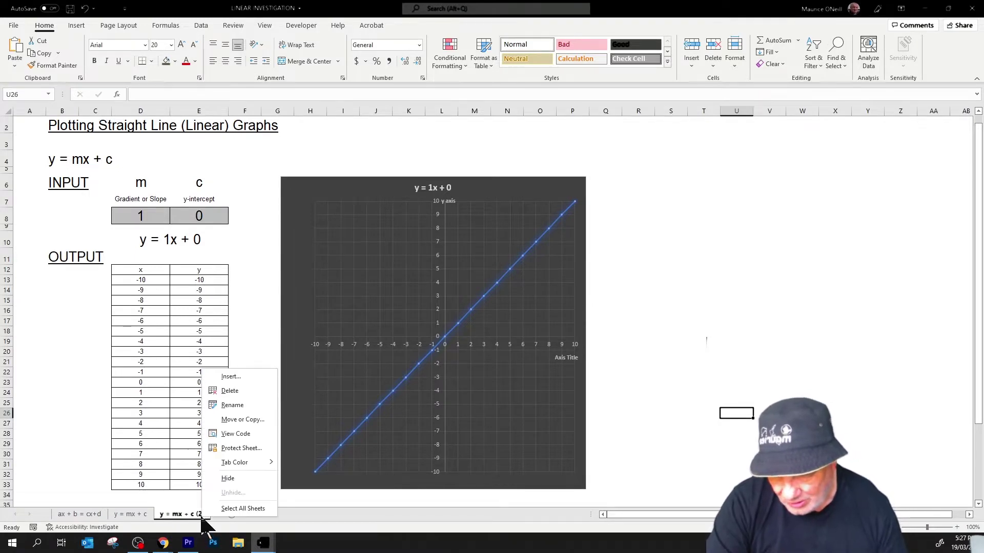
click(236, 405)
text(I)
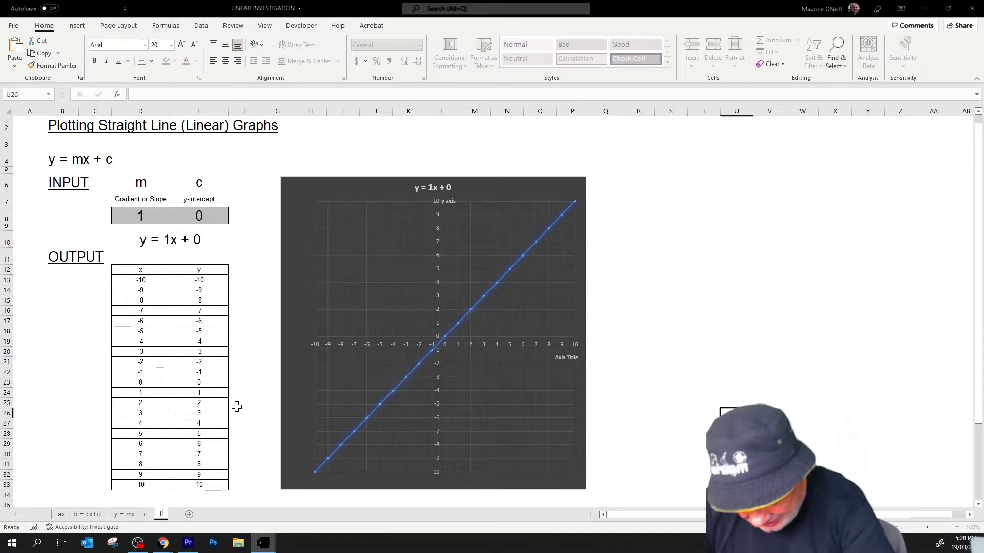
text(nterse)
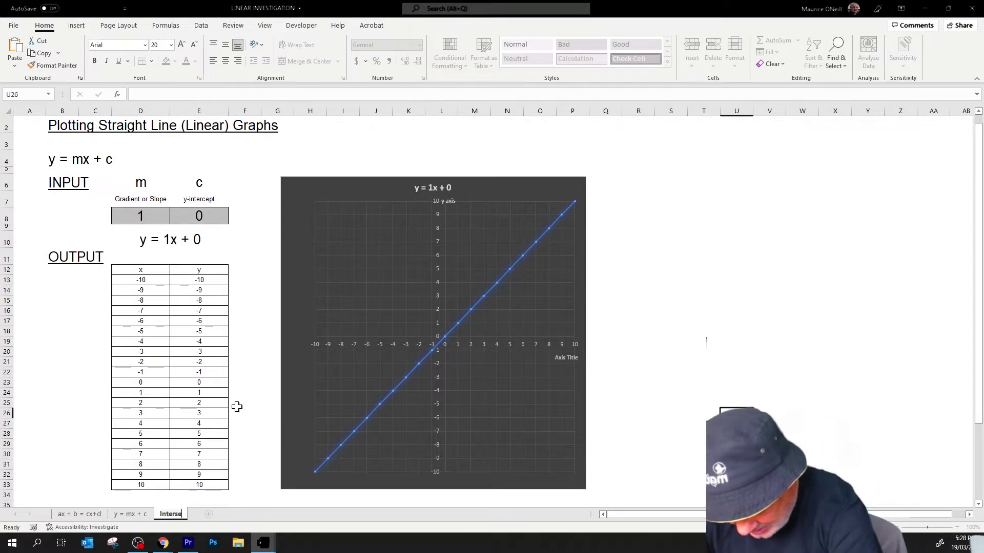
text(ction)
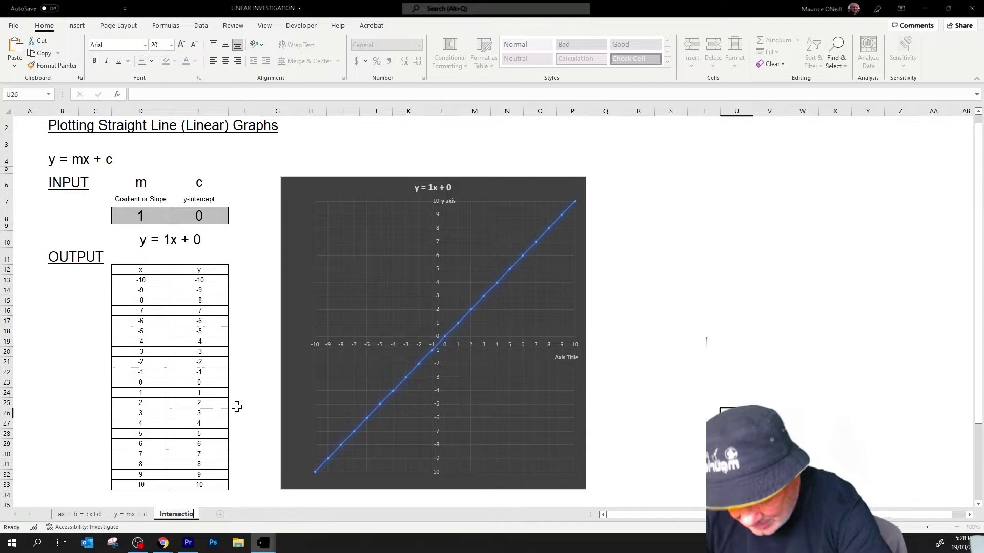
key(Return)
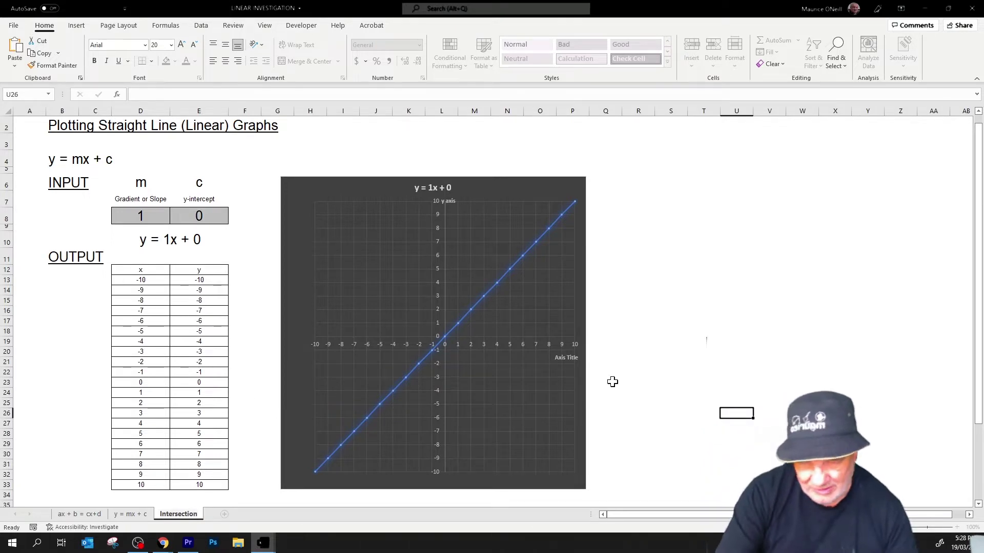
Replace the B2 title text with 'Intersecting Straight line graphs'.
click(649, 365)
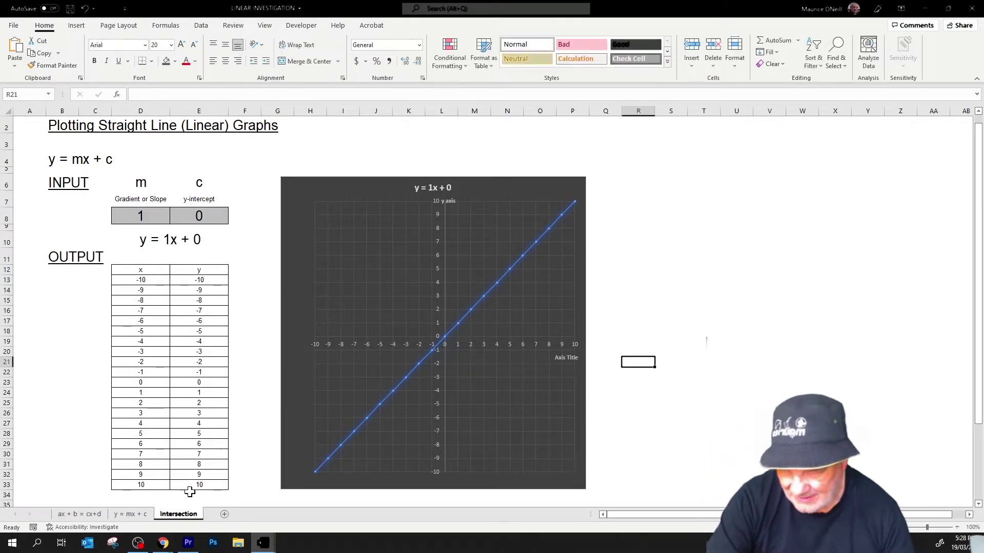
click(277, 126)
drag(276, 126, 66, 125)
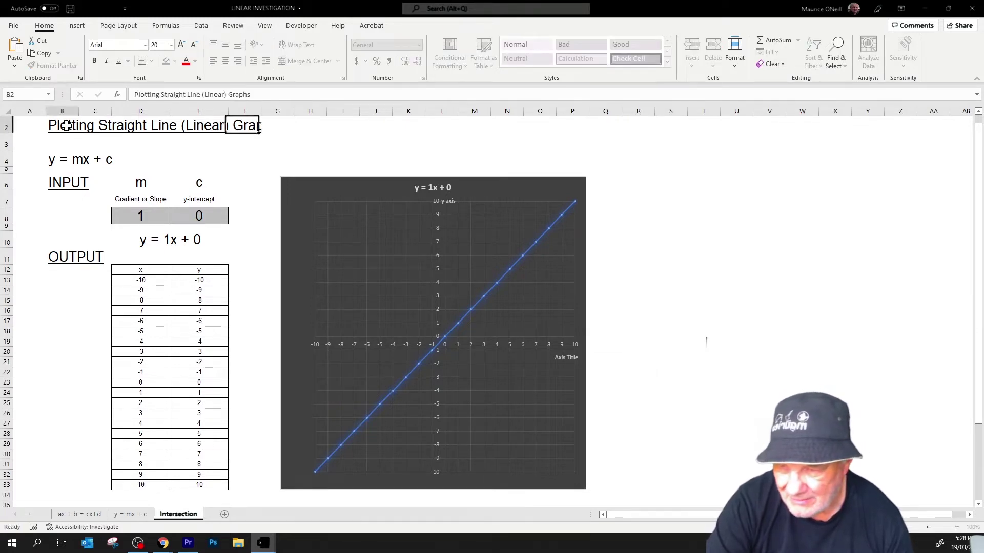
click(282, 96)
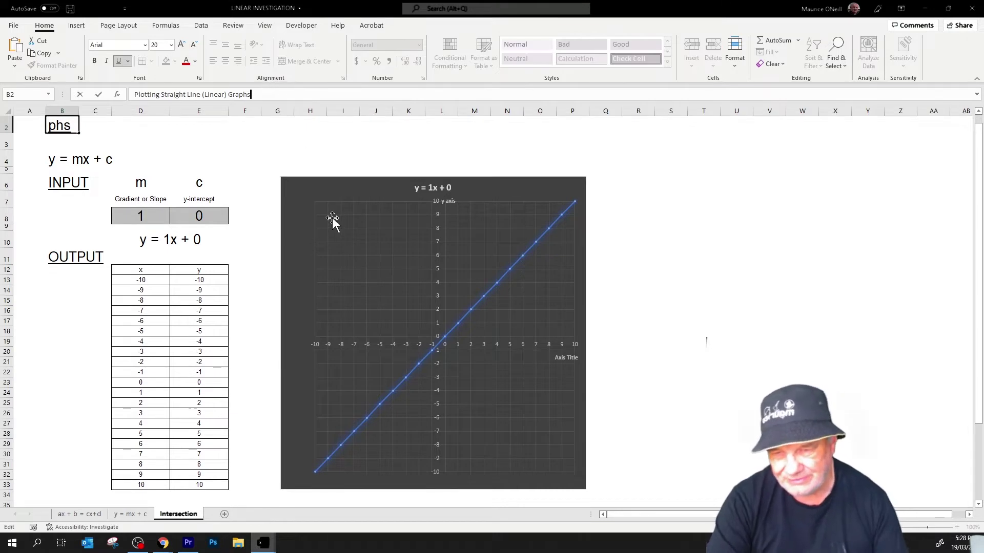
key(BackSpace)
key(BackSpace)
key(BackSpace)
key(BackSpace)
key(BackSpace)
key(BackSpace)
key(BackSpace)
key(BackSpace)
key(BackSpace)
key(BackSpace)
key(BackSpace)
key(BackSpace)
key(BackSpace)
key(BackSpace)
key(BackSpace)
key(BackSpace)
key(BackSpace)
key(BackSpace)
key(BackSpace)
key(BackSpace)
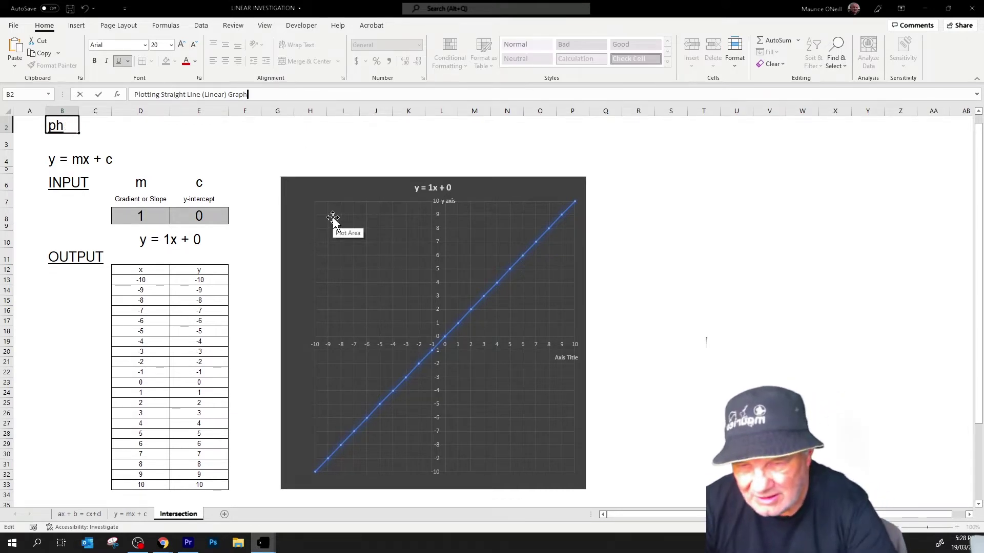
key(BackSpace)
key(BackSpace)
key(BackSpace)
key(BackSpace)
key(BackSpace)
key(BackSpace)
key(BackSpace)
key(BackSpace)
key(BackSpace)
key(BackSpace)
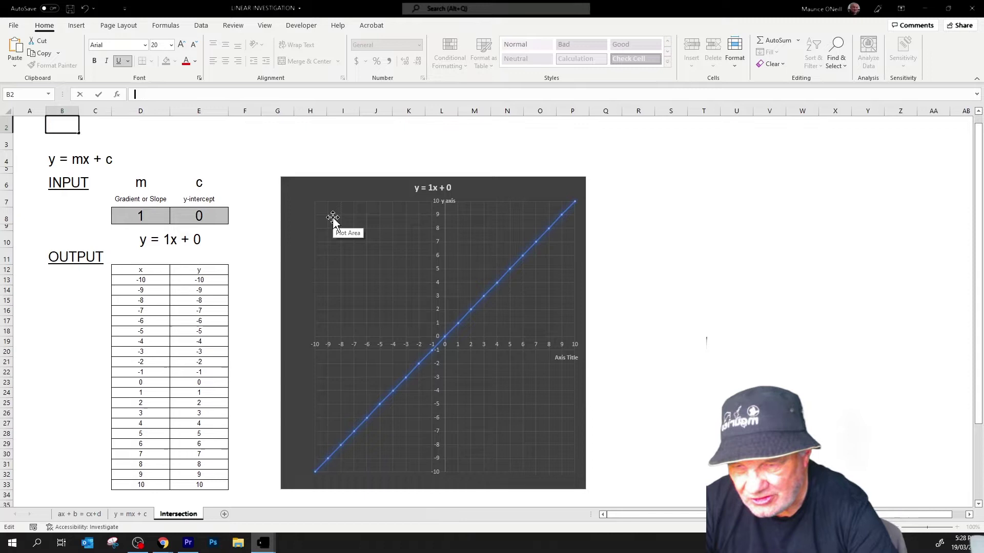
text(In)
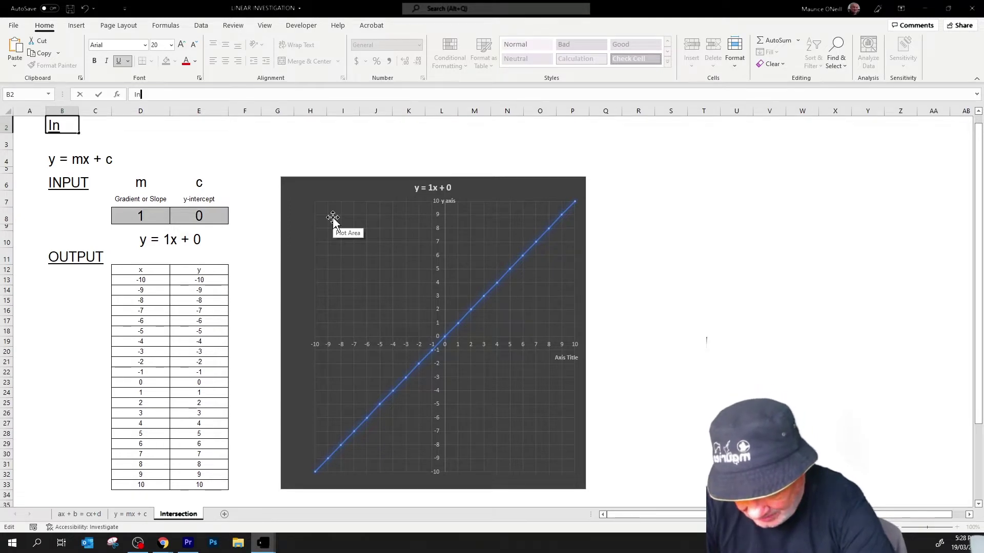
text(tersec)
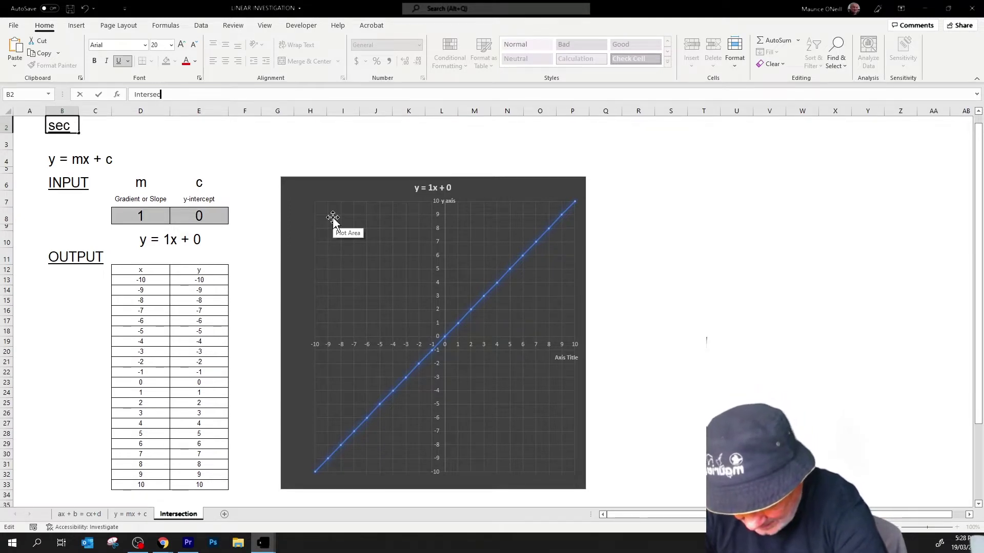
text(ting)
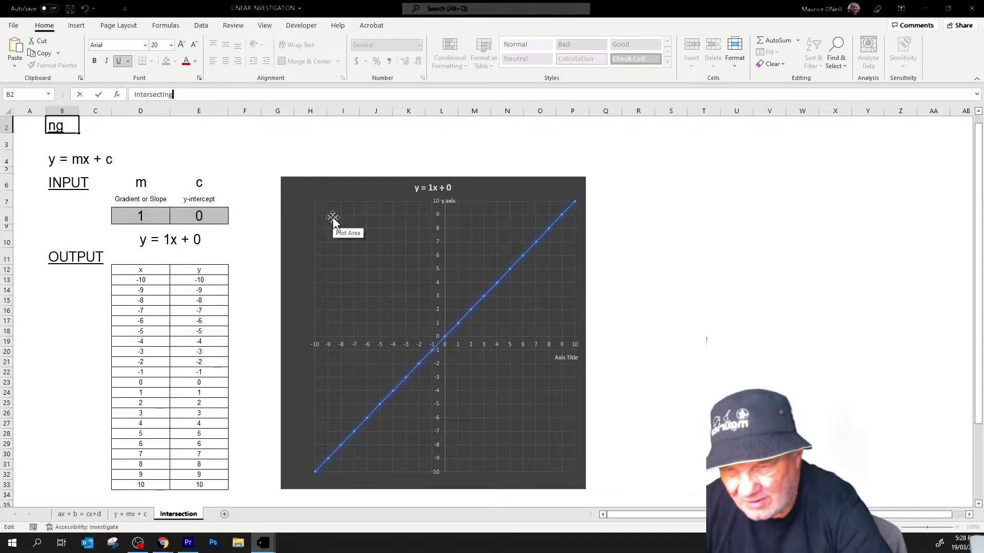
text( S)
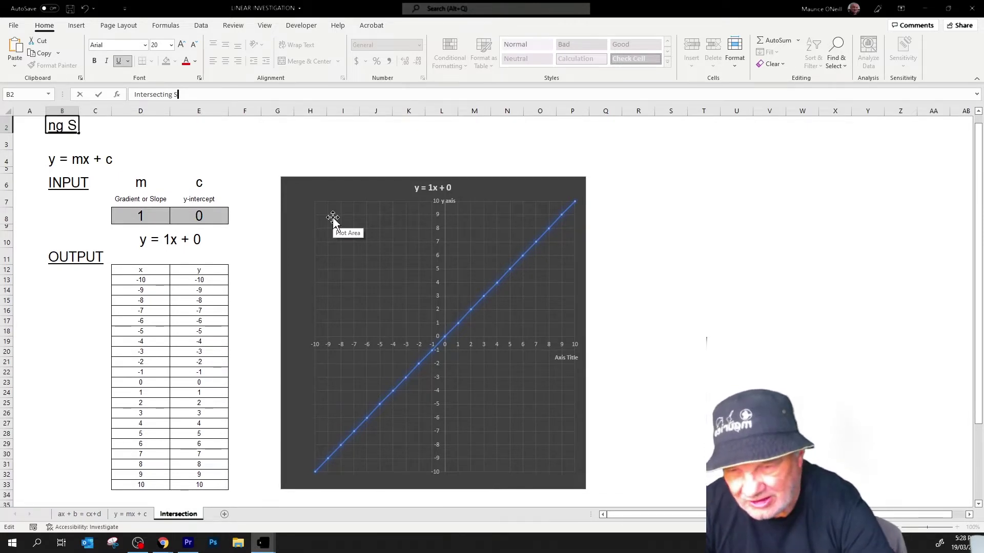
text(trai)
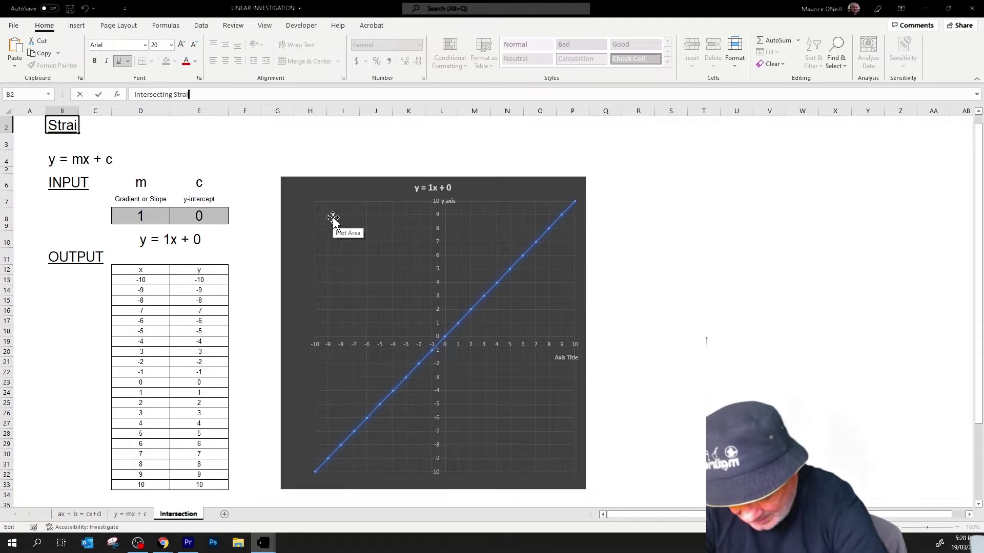
text(ght)
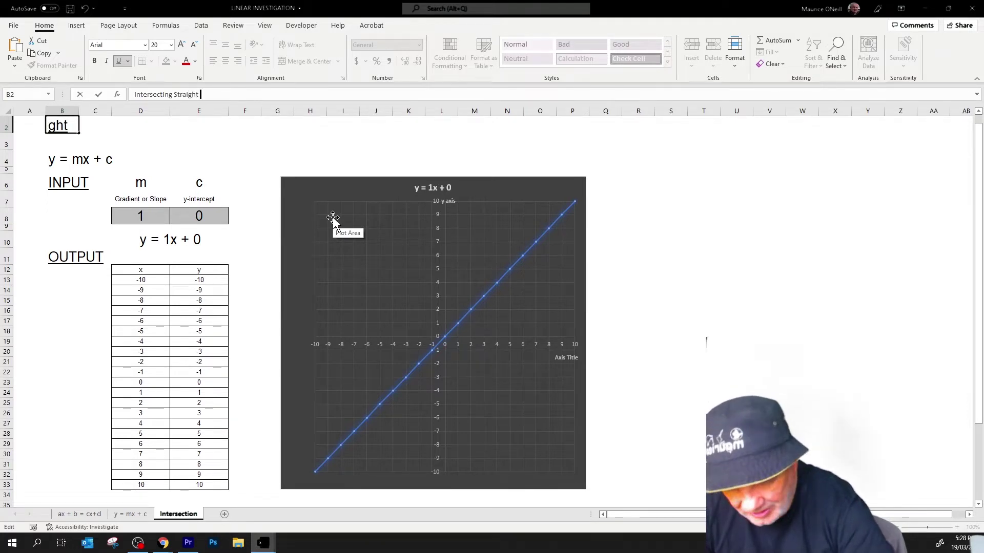
text( line )
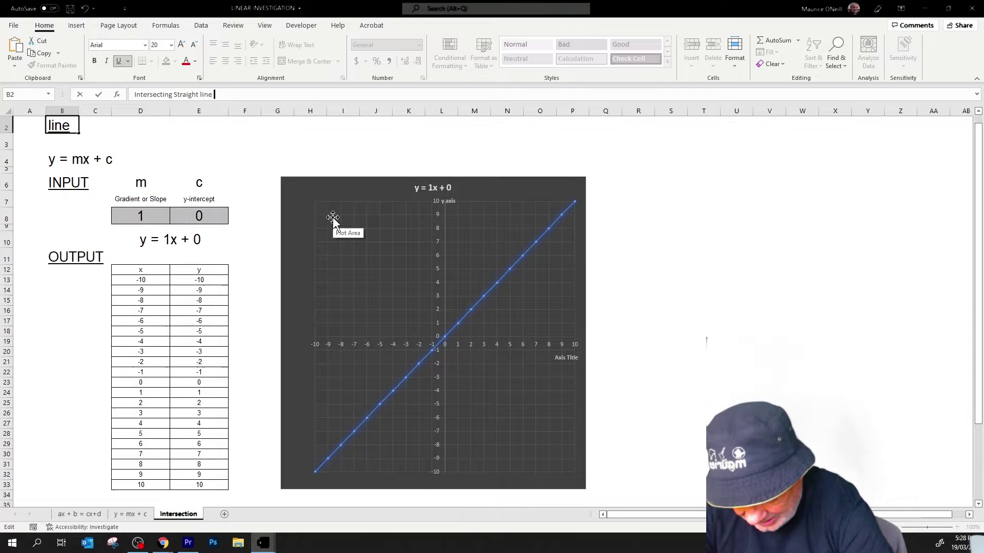
text(graphs)
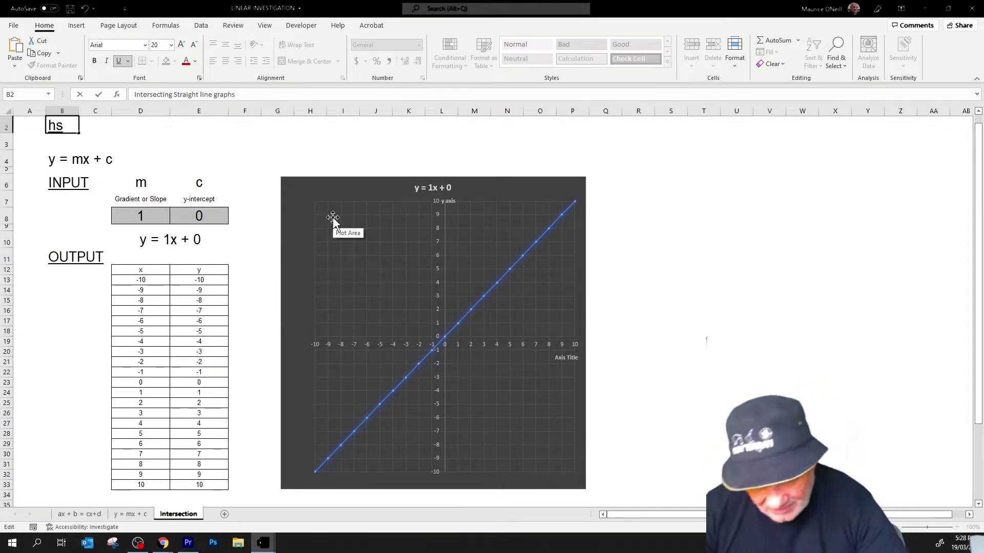
Capitalise 'Line' and 'Graphs' in the title.
key(ctrl+Left)
key(ctrl+Left)
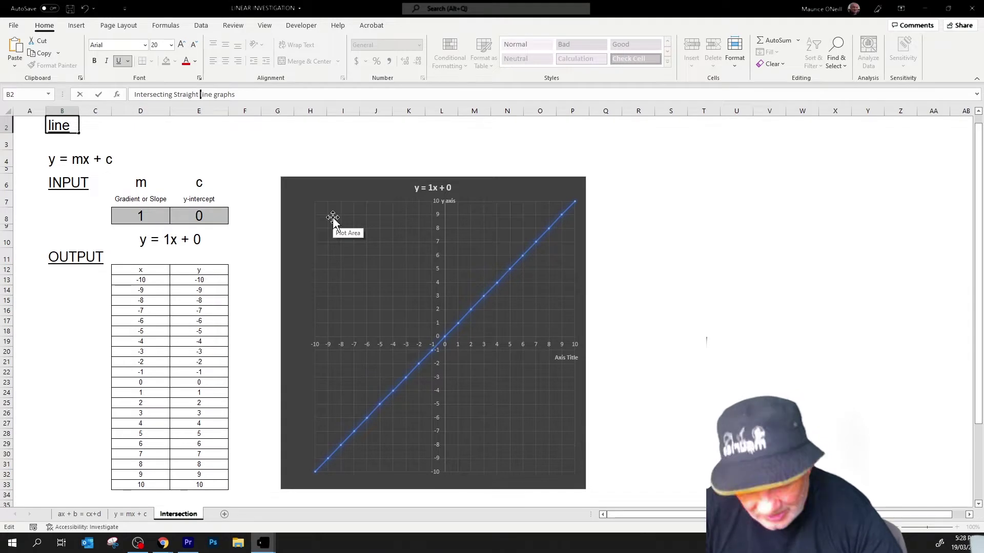
key(Delete)
text(L)
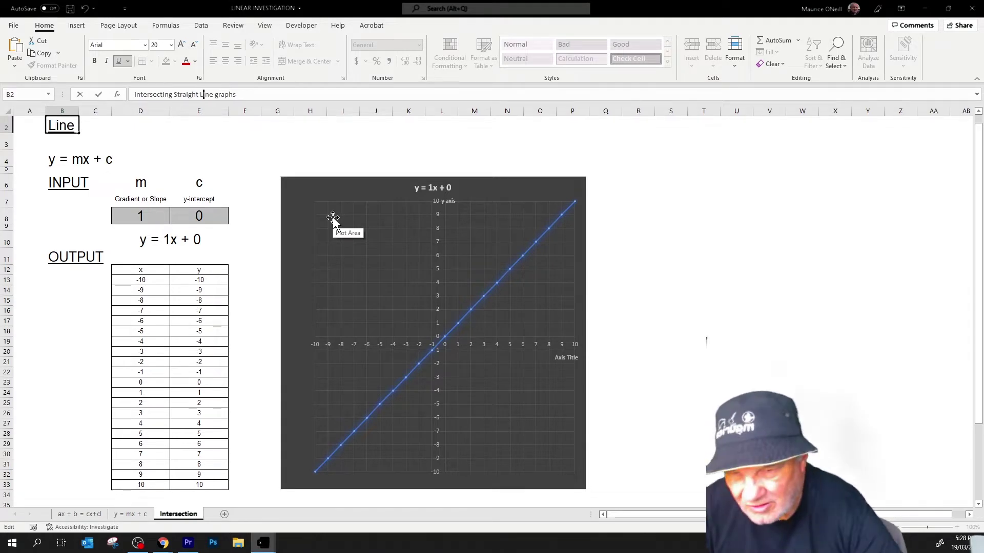
key(ctrl+Right)
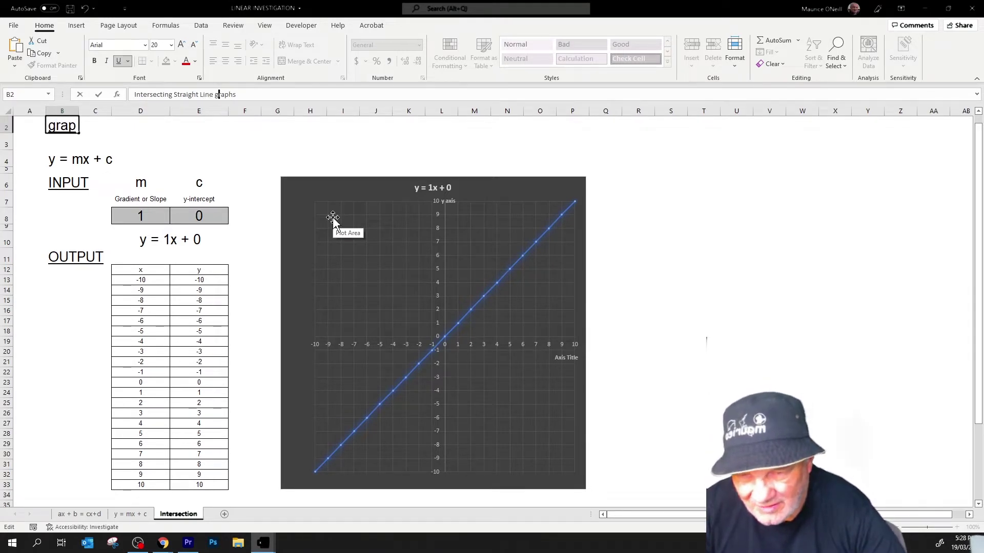
key(Delete)
text(G)
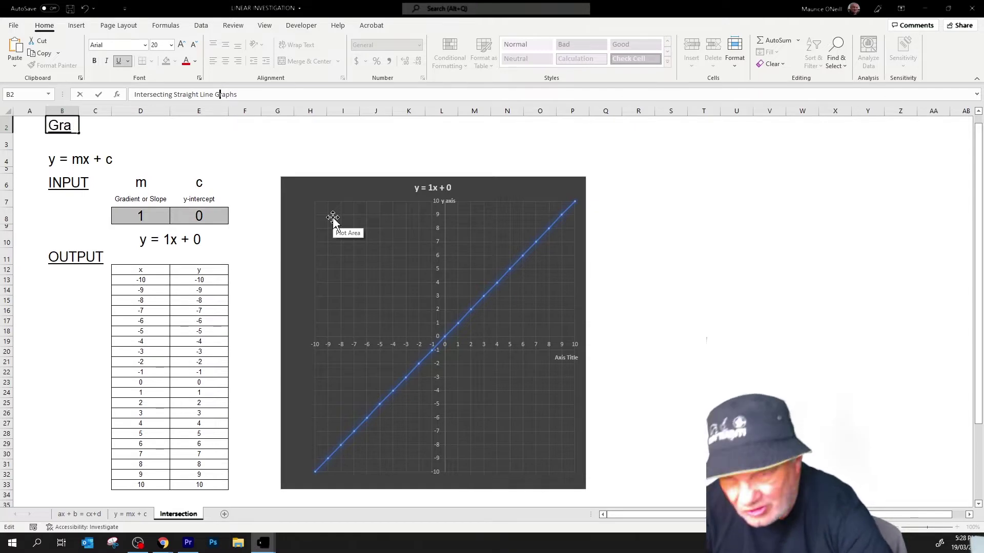
Append '(Simultaneous Equations)' to the title with a capital S and closing bracket.
key(End)
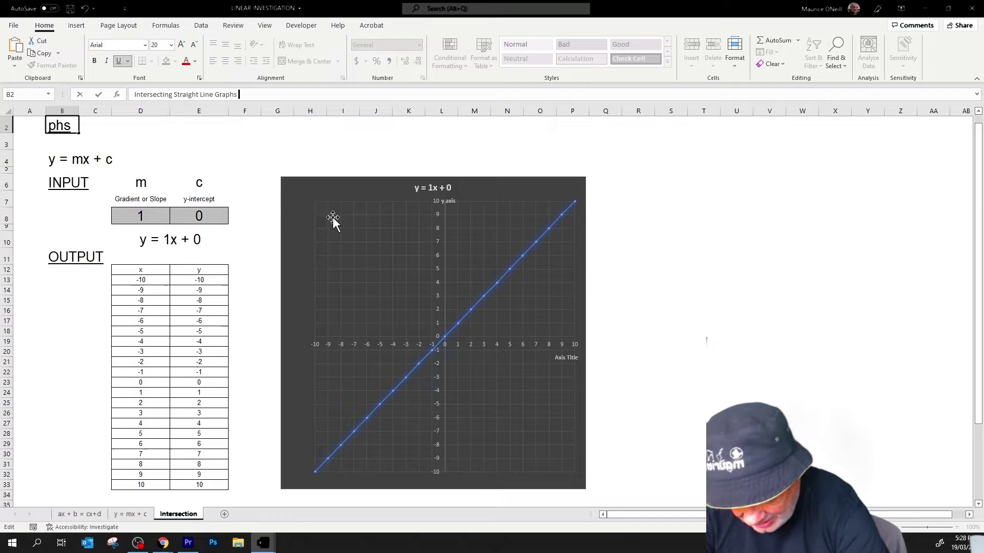
text((simultan)
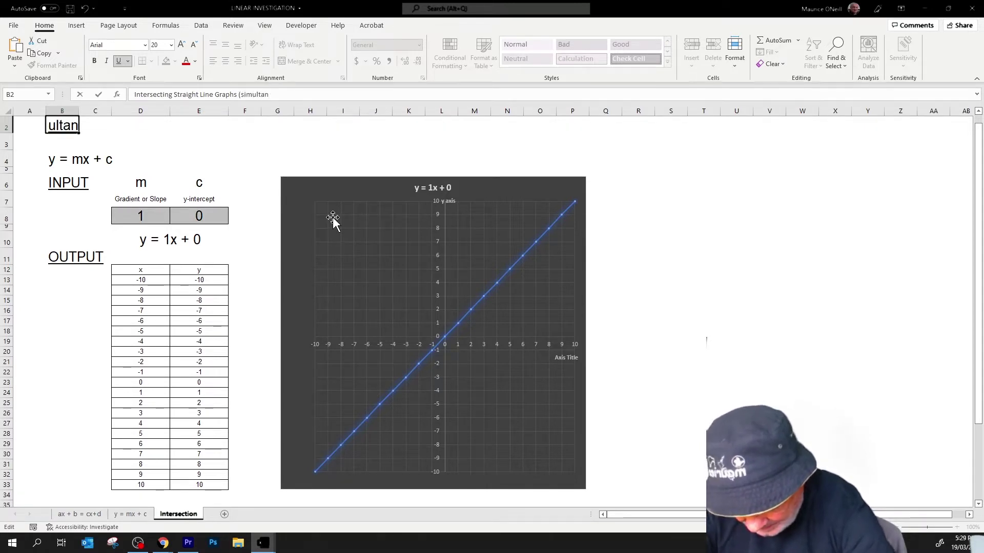
text(eous)
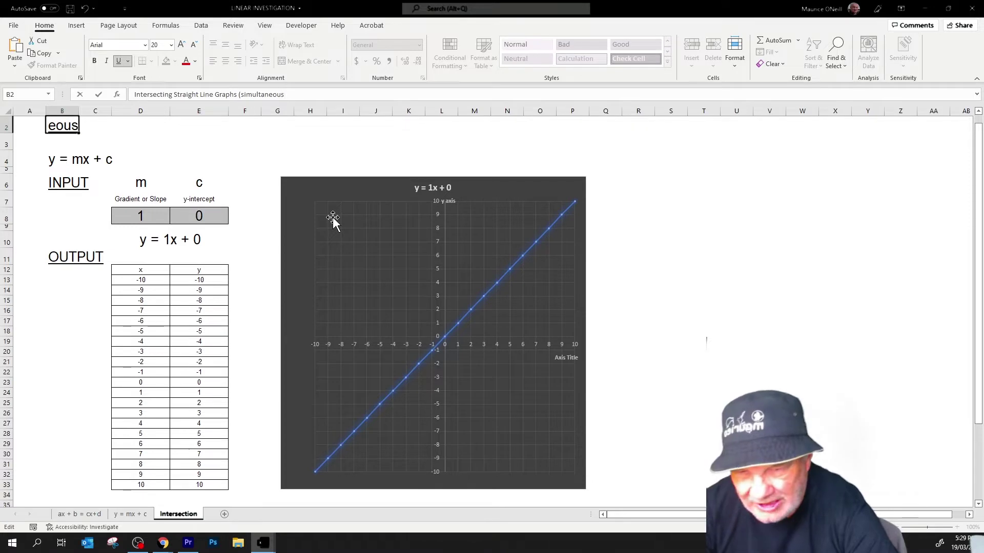
text( Equ)
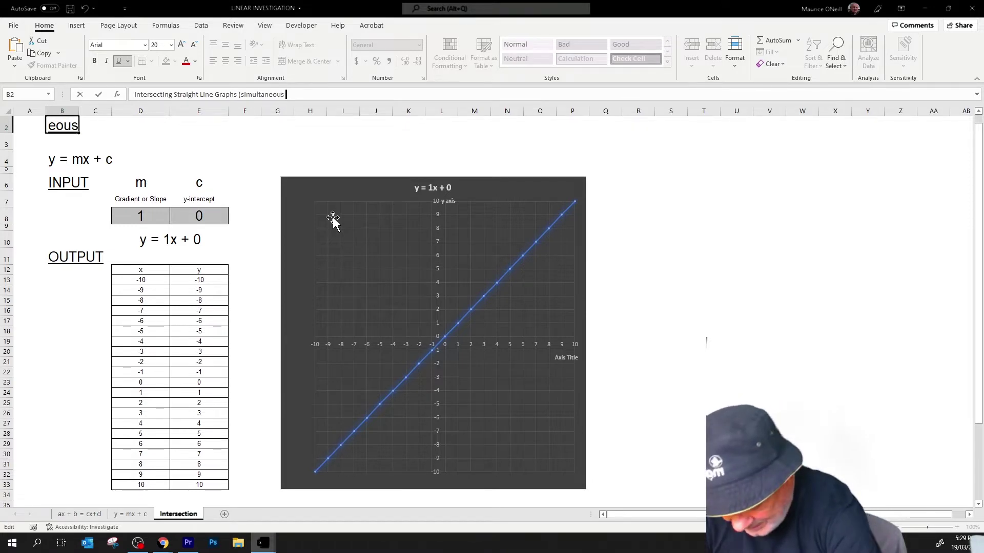
text(ations)
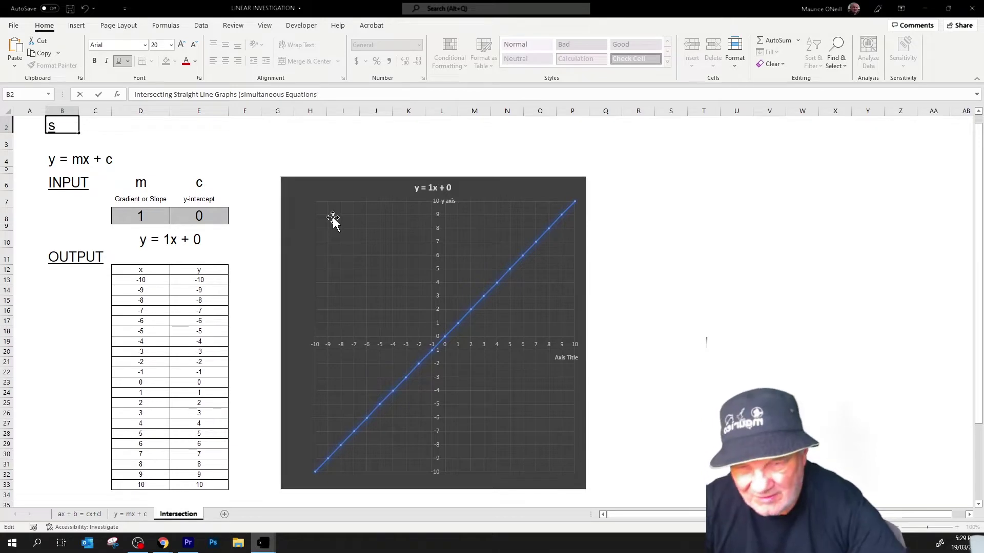
key(Left)
key(Left)
key(Left)
key(Left)
key(Left)
key(Left)
key(Left)
key(Left)
key(Left)
key(Left)
key(Left)
key(Left)
key(Left)
key(Left)
key(Left)
key(Left)
key(Left)
key(Left)
key(Left)
key(Left)
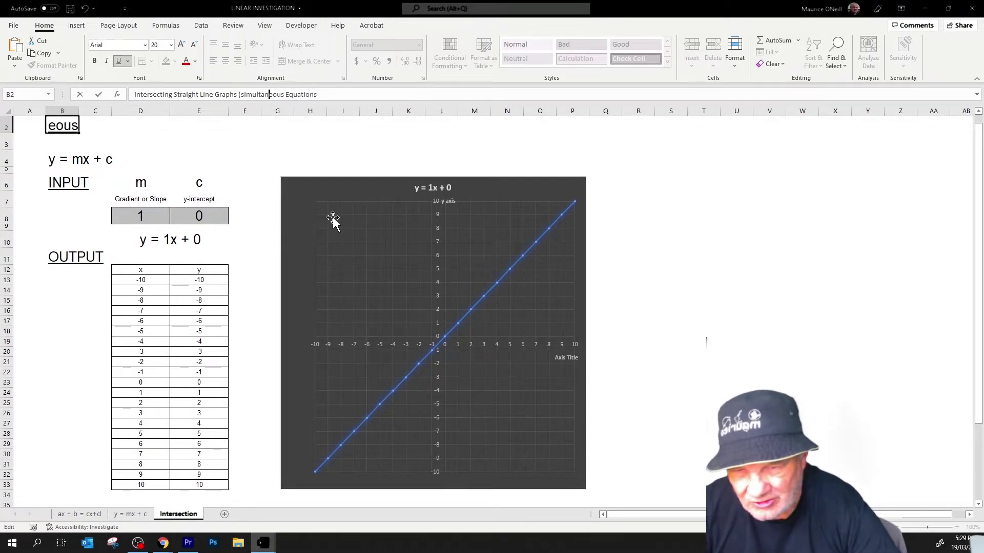
key(BackSpace)
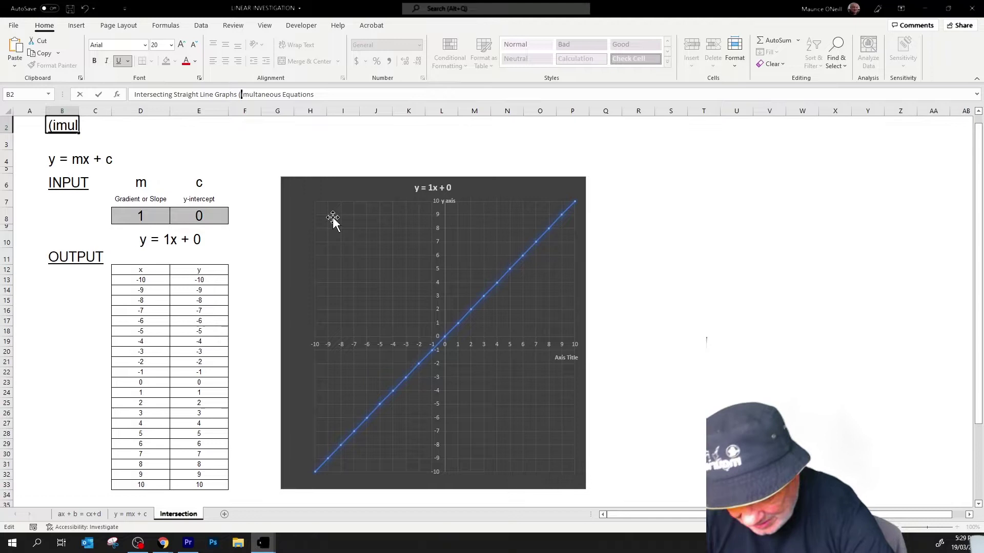
text(S)
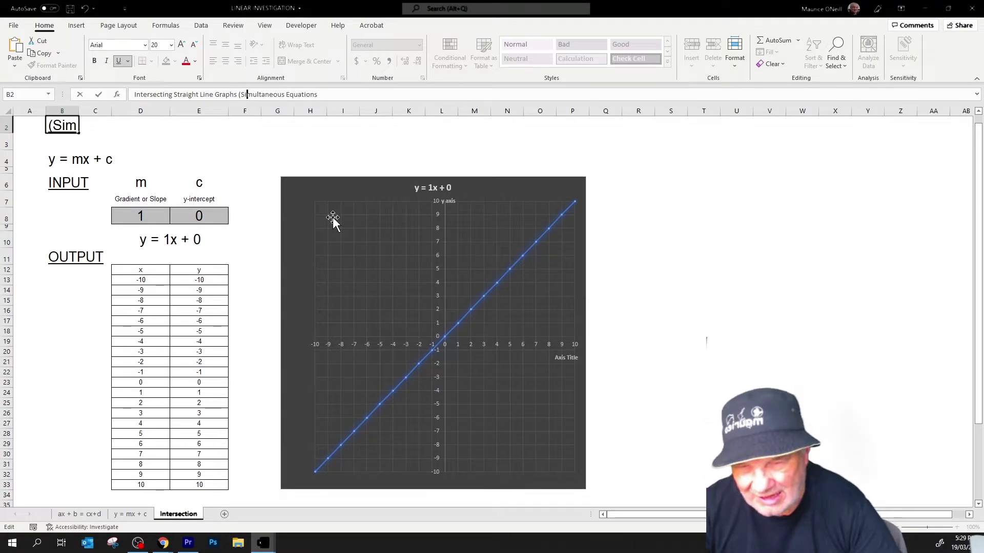
key(Right)
key(Right)
key(Right)
key(Right)
key(Right)
key(Right)
key(Right)
key(Right)
key(Right)
key(Right)
key(Right)
key(Right)
key(Right)
key(Right)
key(Right)
key(Right)
key(Right)
key(Right)
key(Right)
key(Right)
key(Right)
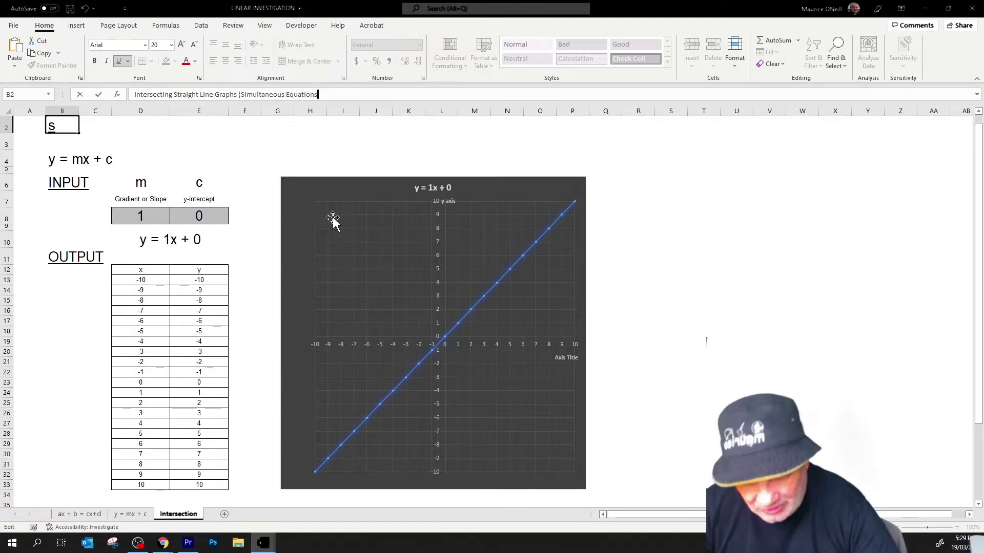
text())
key(Return)
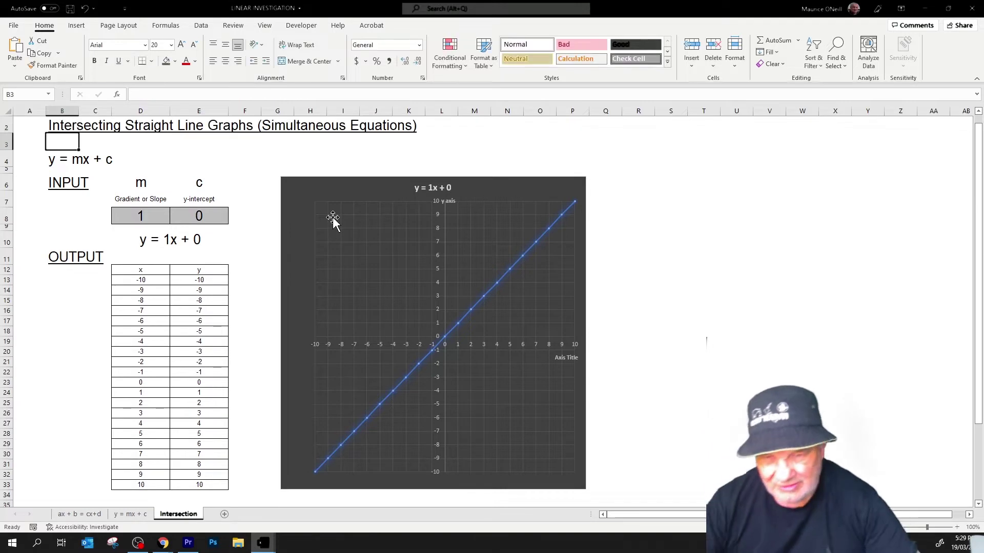
Change the chart's horizontal axis title from 'Axis Title' to 'x-axis'.
click(230, 171)
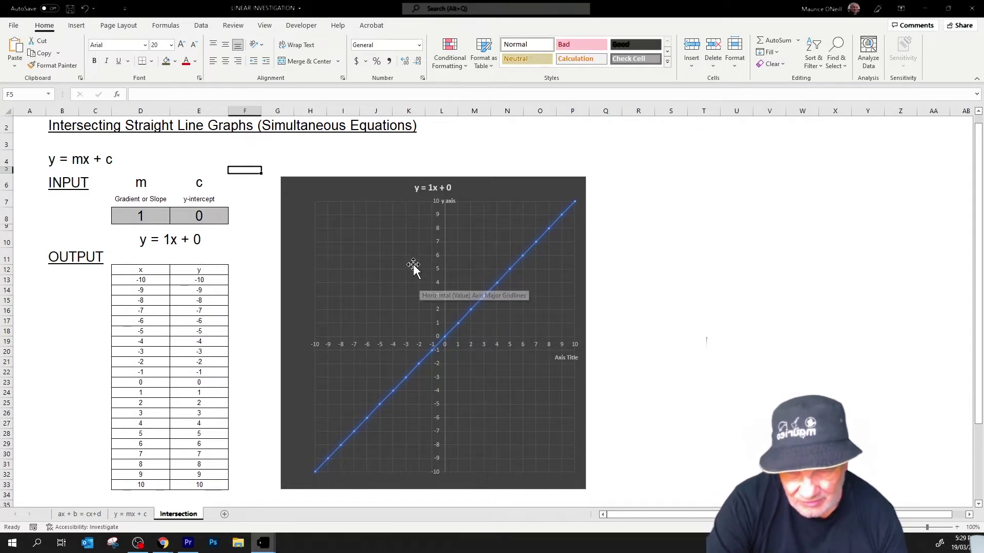
click(568, 357)
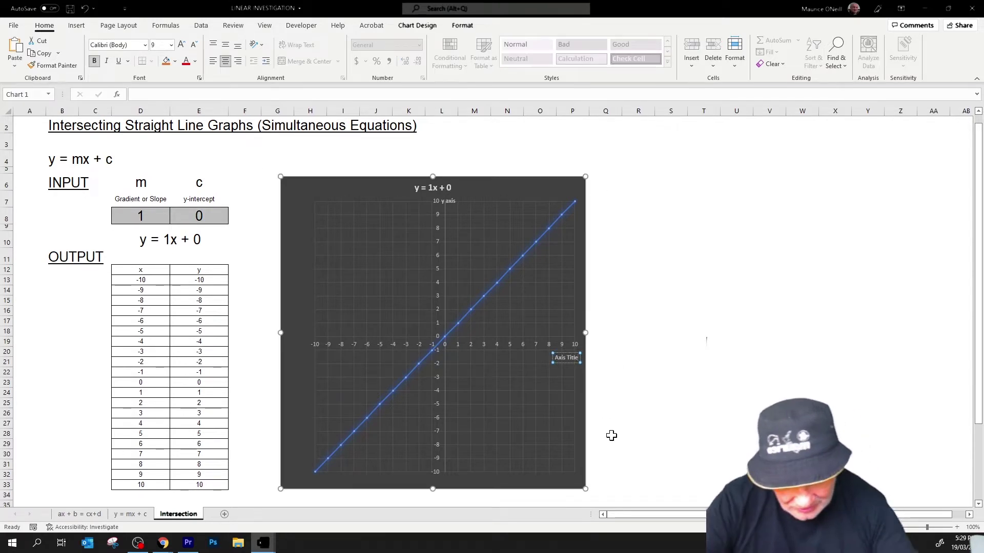
key(BackSpace)
key(BackSpace)
key(BackSpace)
key(BackSpace)
key(BackSpace)
key(BackSpace)
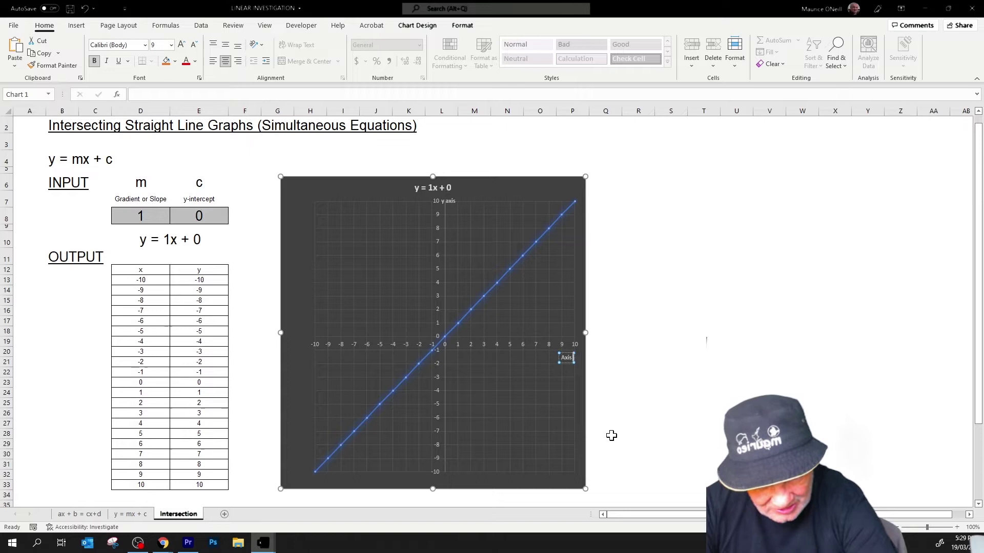
key(BackSpace)
key(BackSpace)
key(BackSpace)
key(BackSpace)
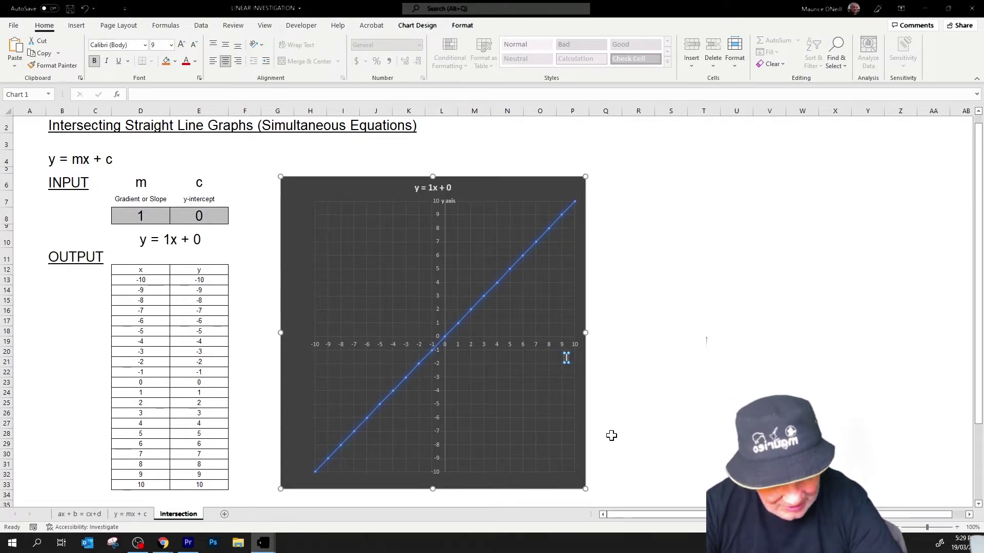
text(x)
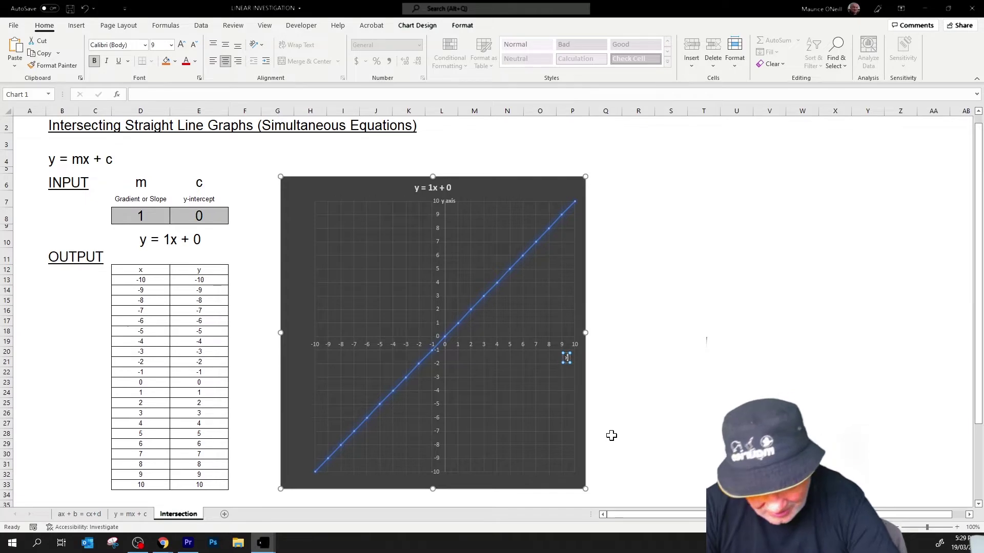
text(-axis)
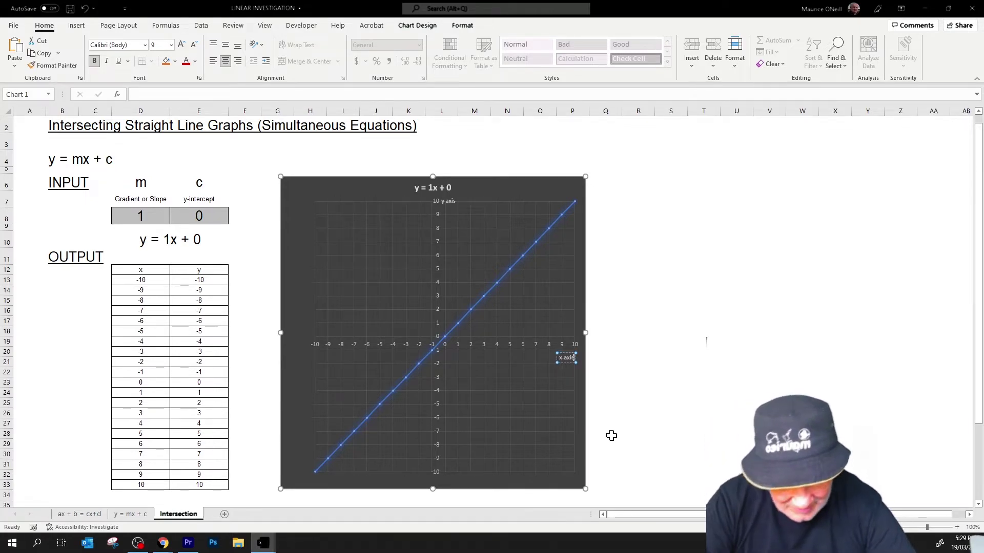
key(Return)
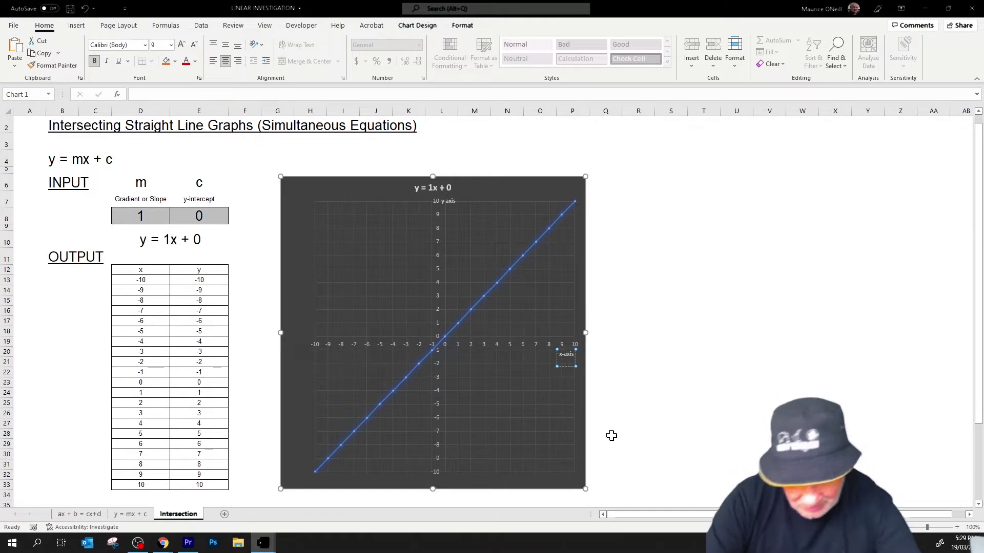
key(BackSpace)
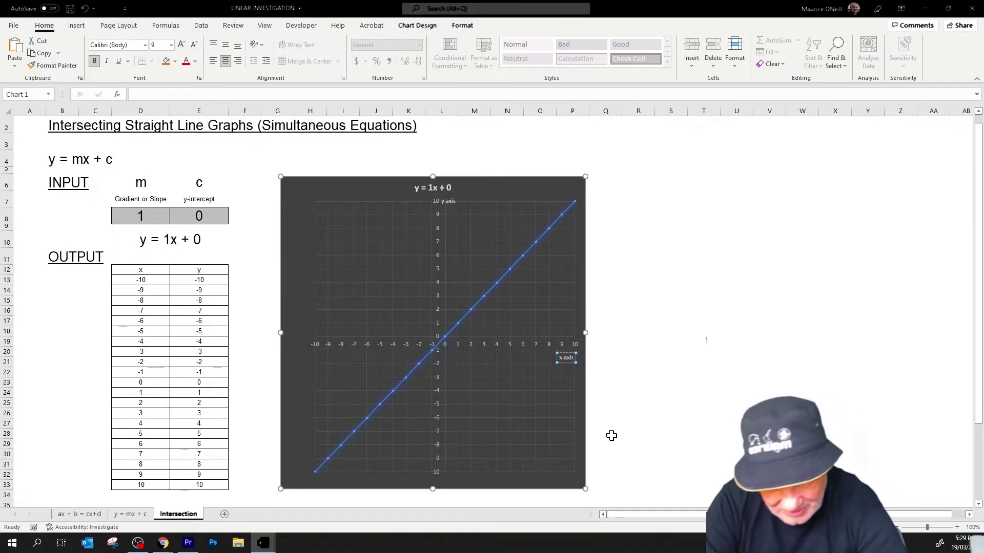
click(547, 389)
Nudge the x-axis title slightly up and right on the chart.
click(563, 362)
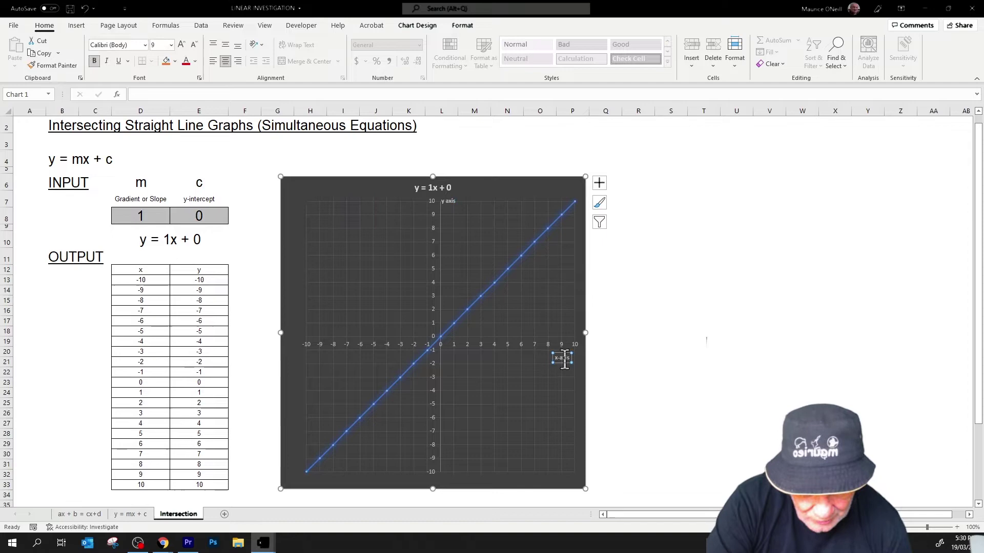
double_click(564, 353)
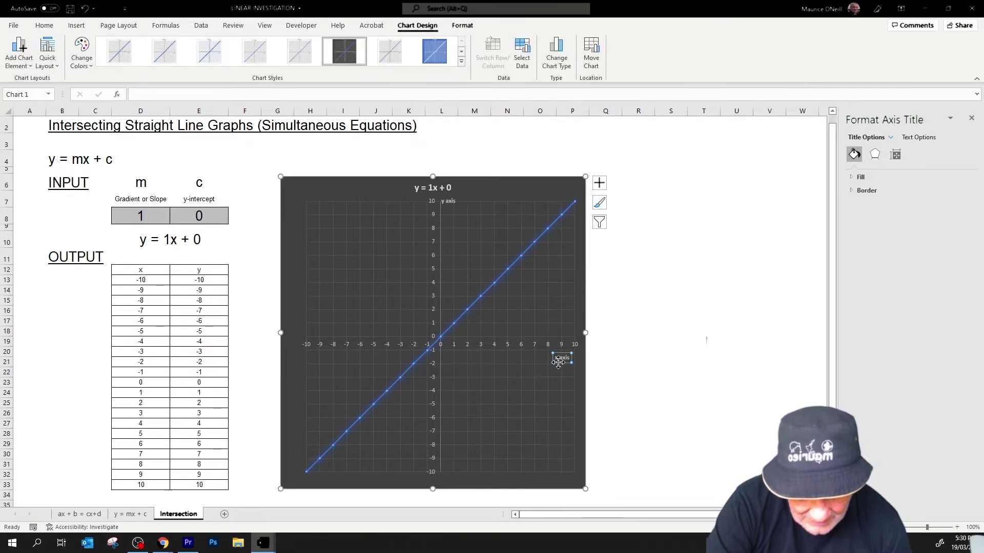
click(562, 356)
drag(564, 357, 564, 361)
click(570, 358)
click(635, 371)
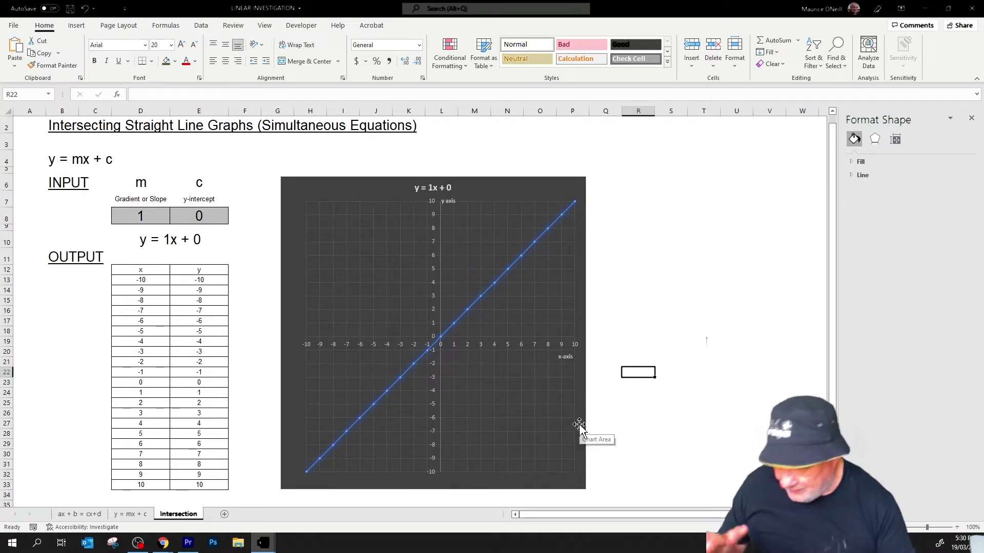
Enter gradient 3 in D8 and intercept 1 in E8.
click(146, 215)
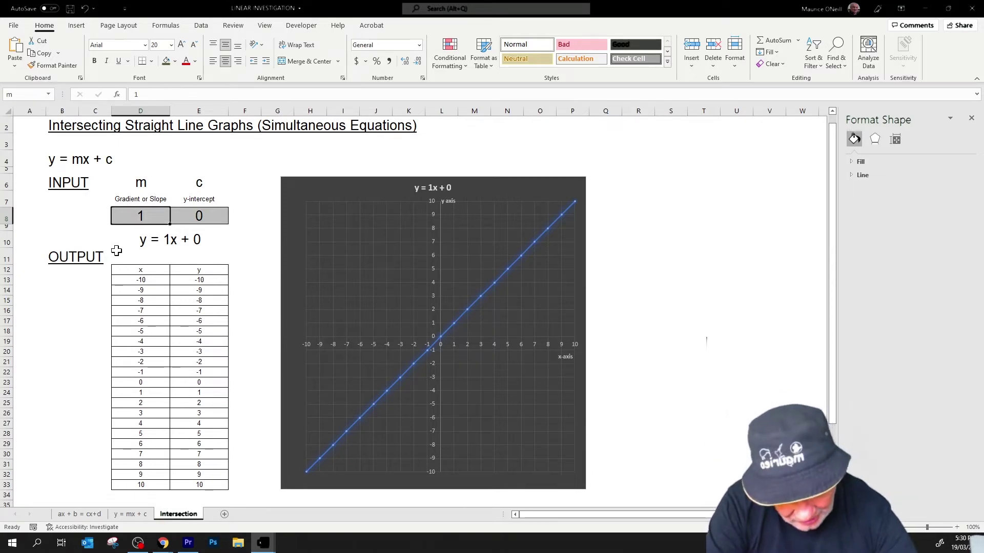
text(3)
key(Tab)
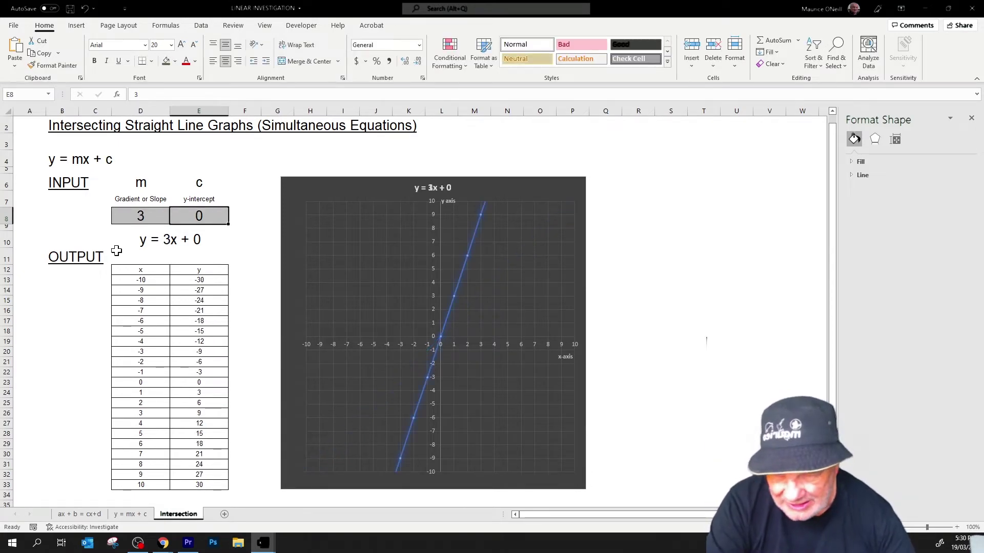
text(1)
key(Return)
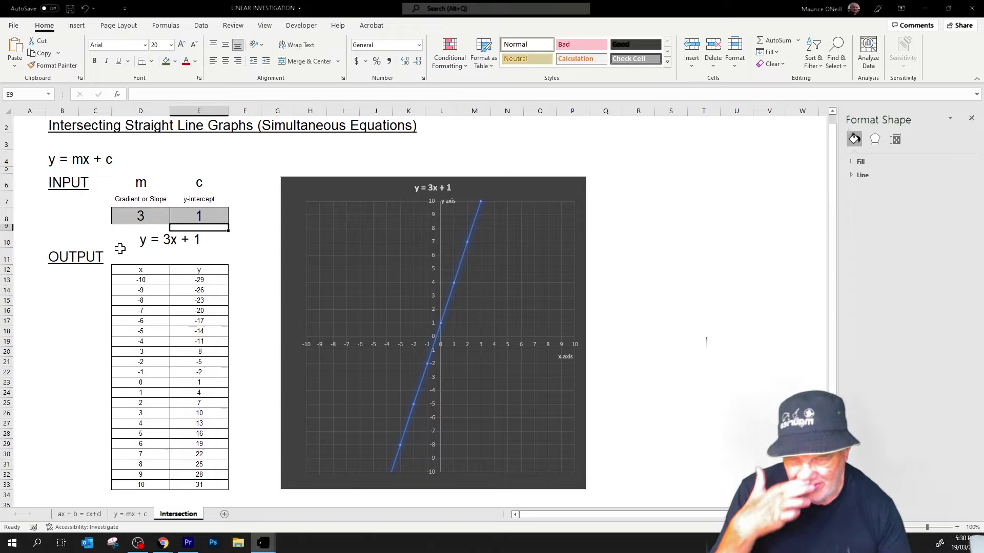
Drag the chart further right beside columns N–W.
click(362, 251)
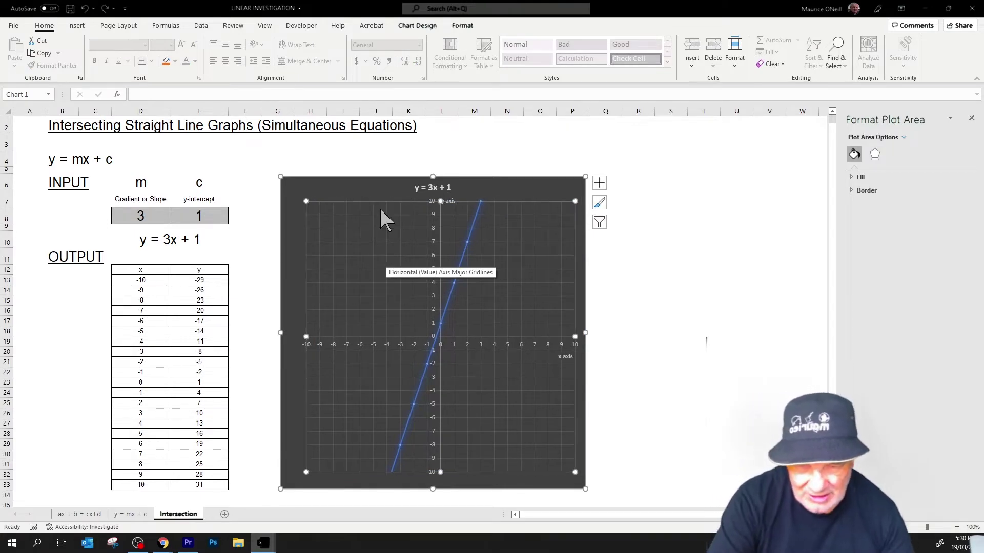
drag(378, 177, 580, 197)
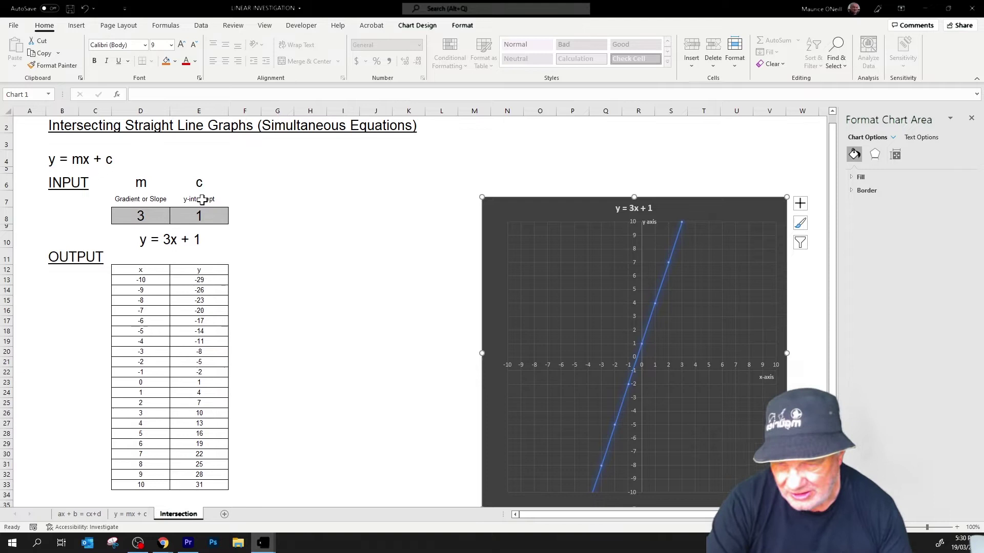
click(150, 184)
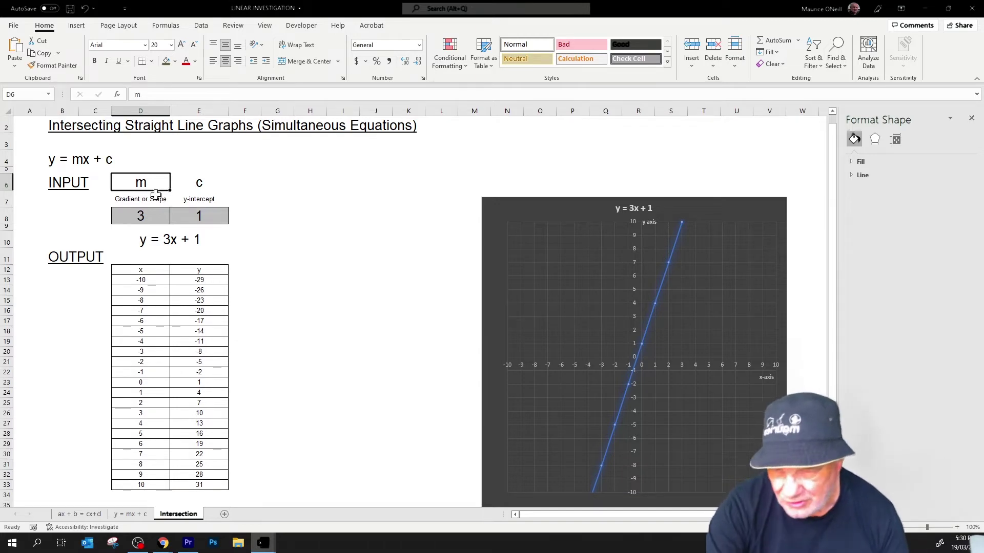
Change the D6 heading to m₁ with a subscript 1.
double_click(154, 183)
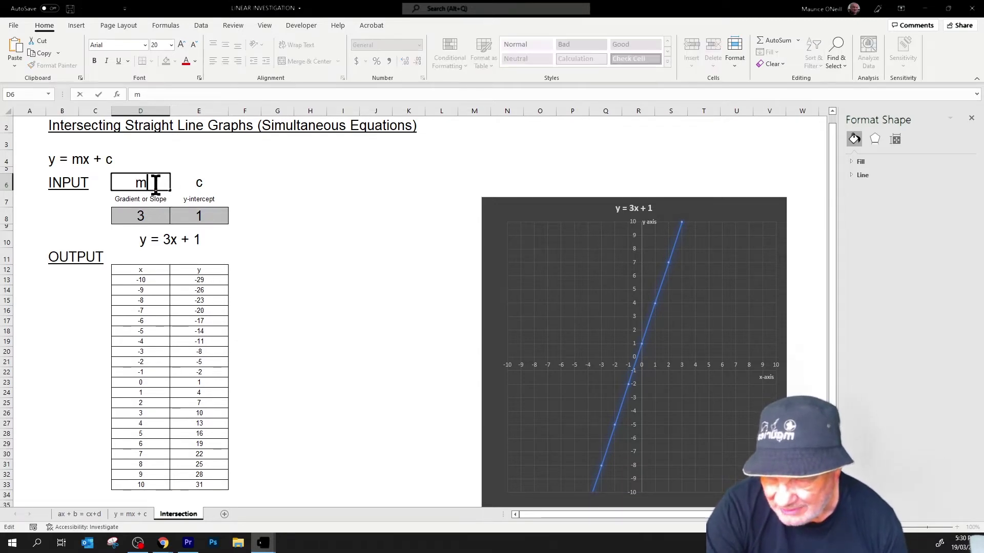
text(1)
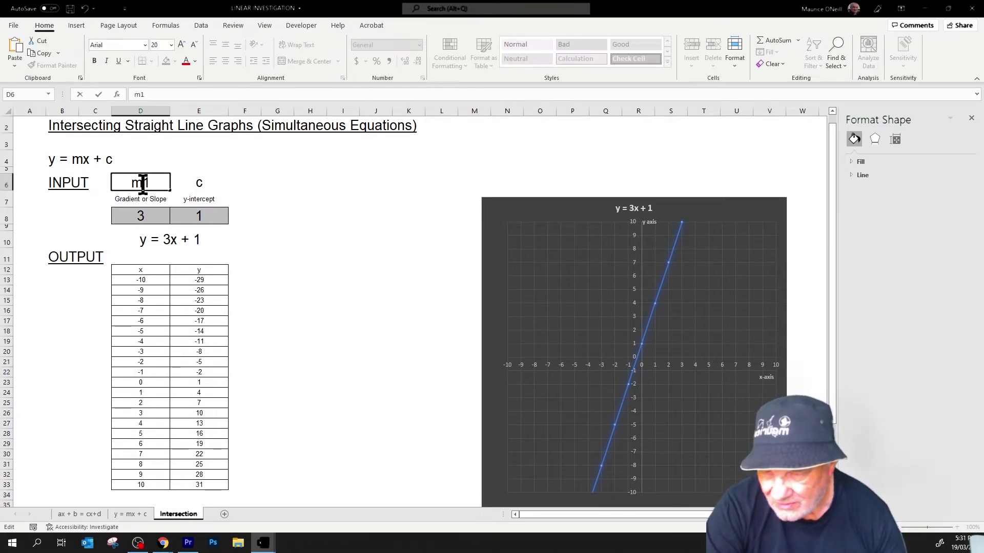
drag(143, 186, 152, 184)
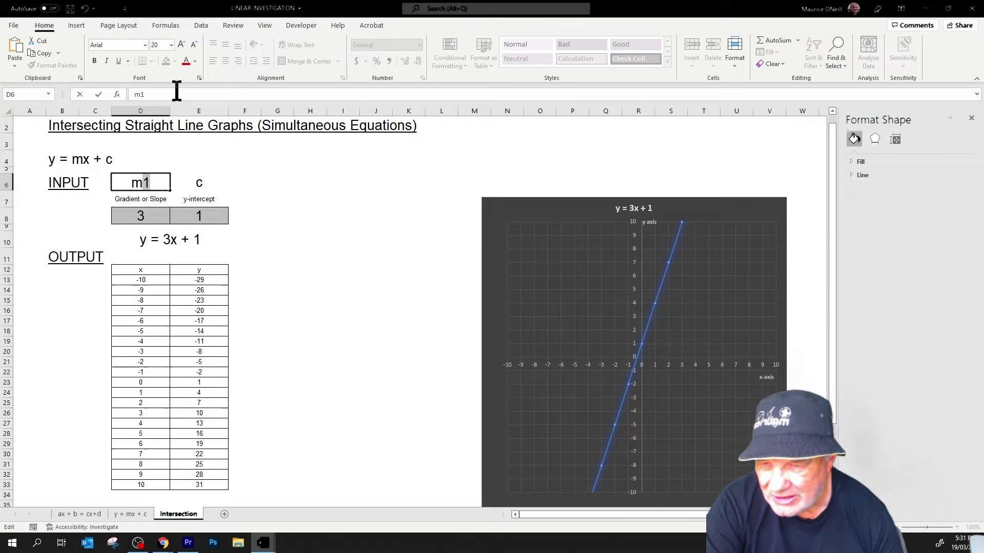
click(199, 77)
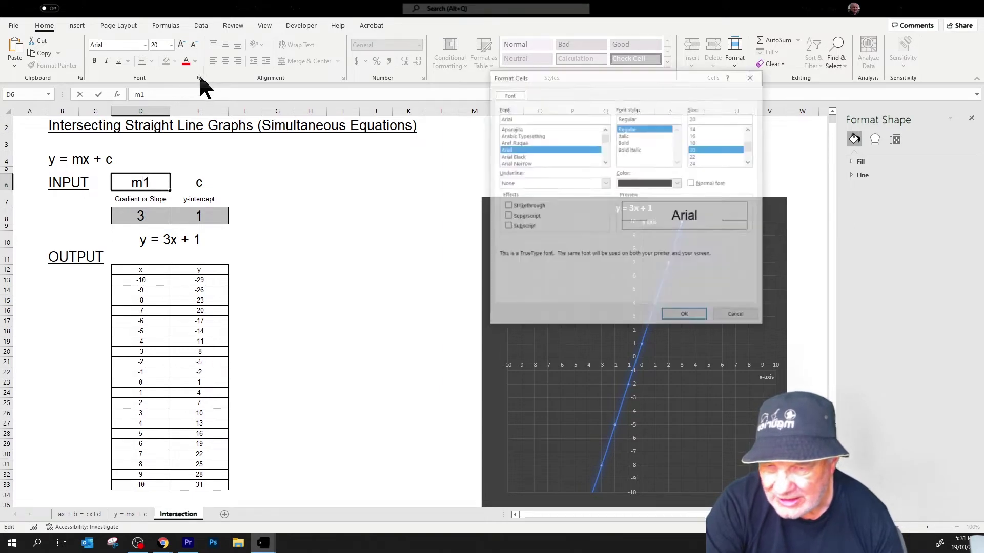
click(515, 226)
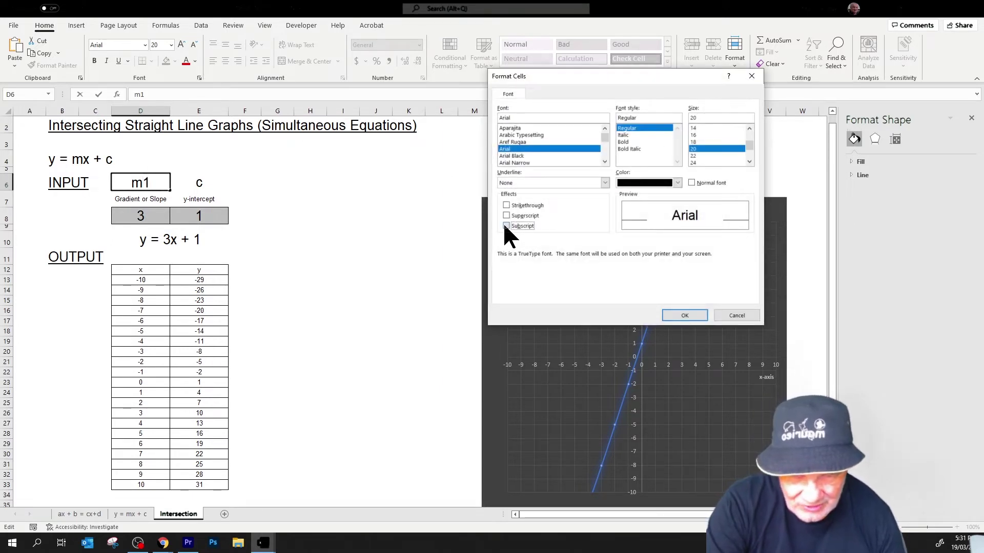
click(684, 316)
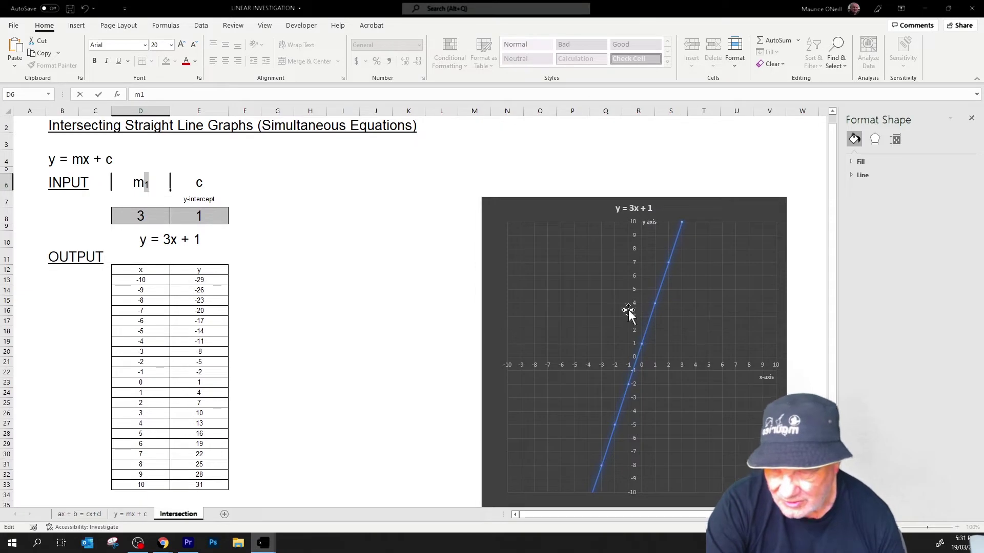
click(201, 182)
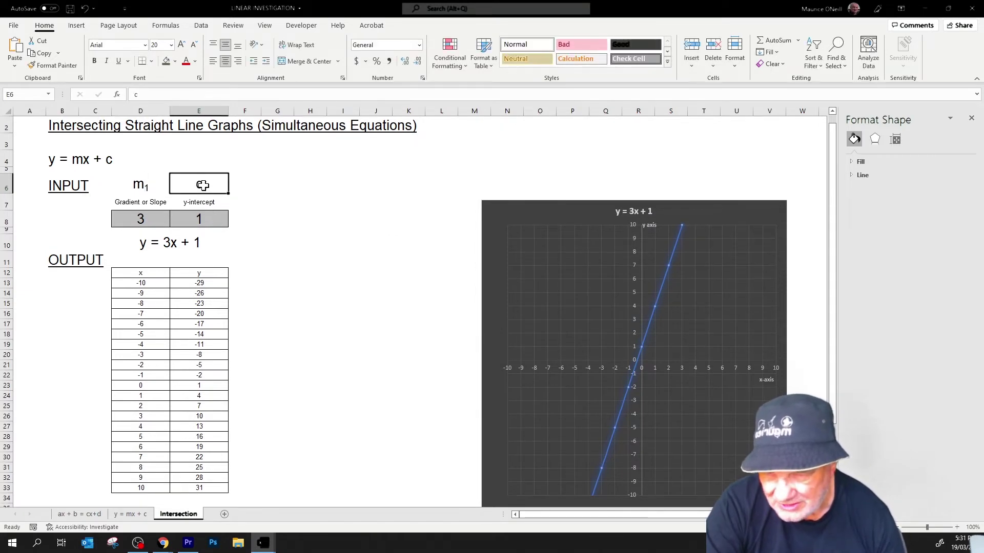
Change the E6 heading to c₁ with a subscript 1.
double_click(202, 185)
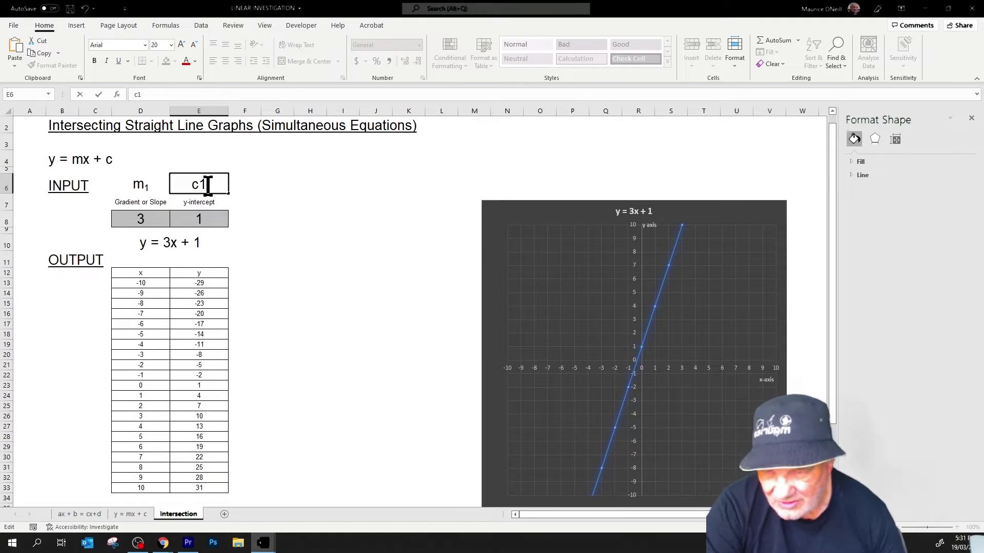
text(1)
drag(201, 185, 206, 185)
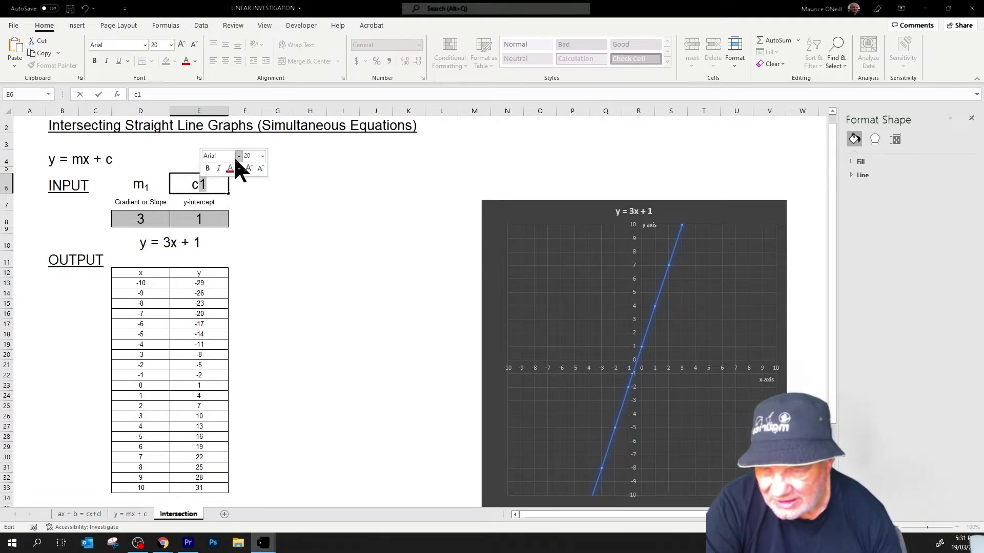
click(199, 78)
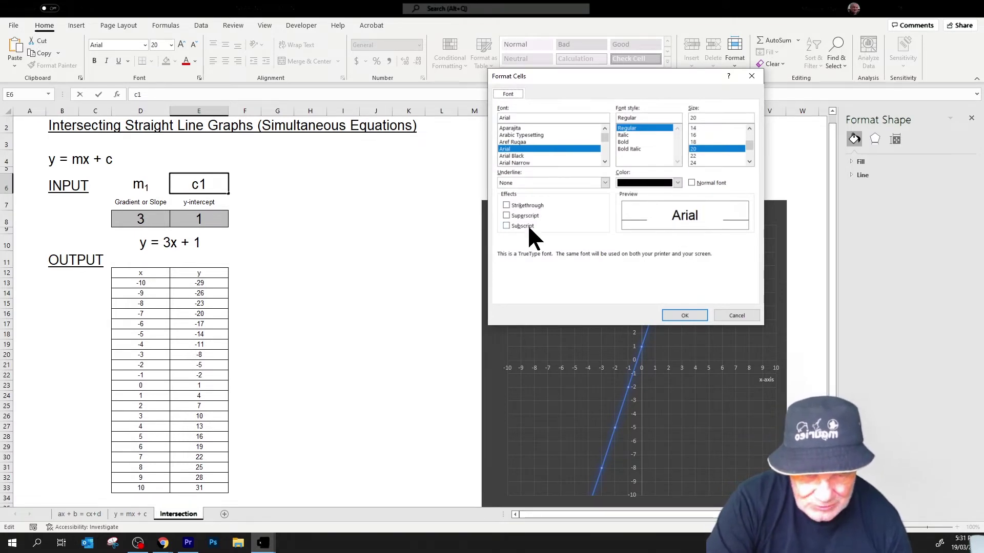
click(507, 226)
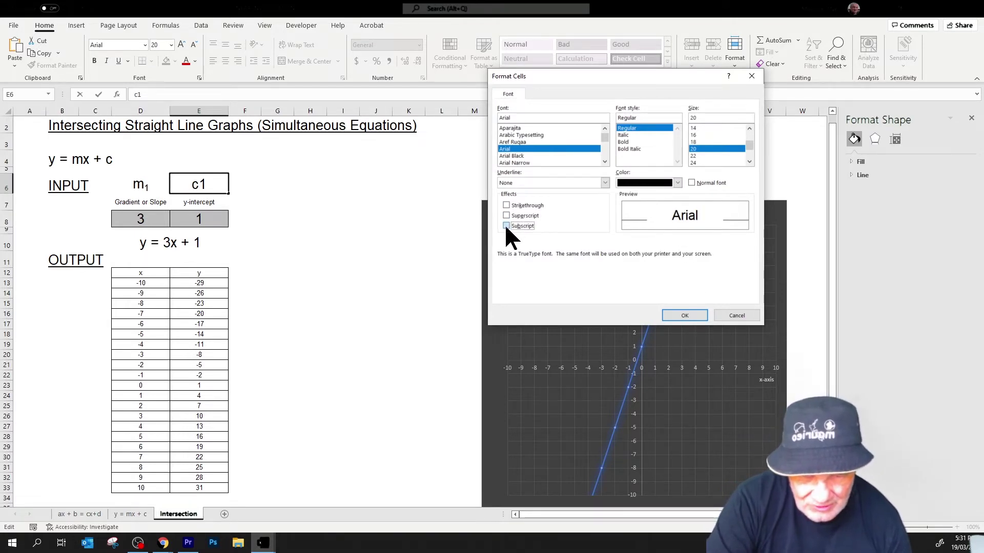
click(697, 316)
click(408, 259)
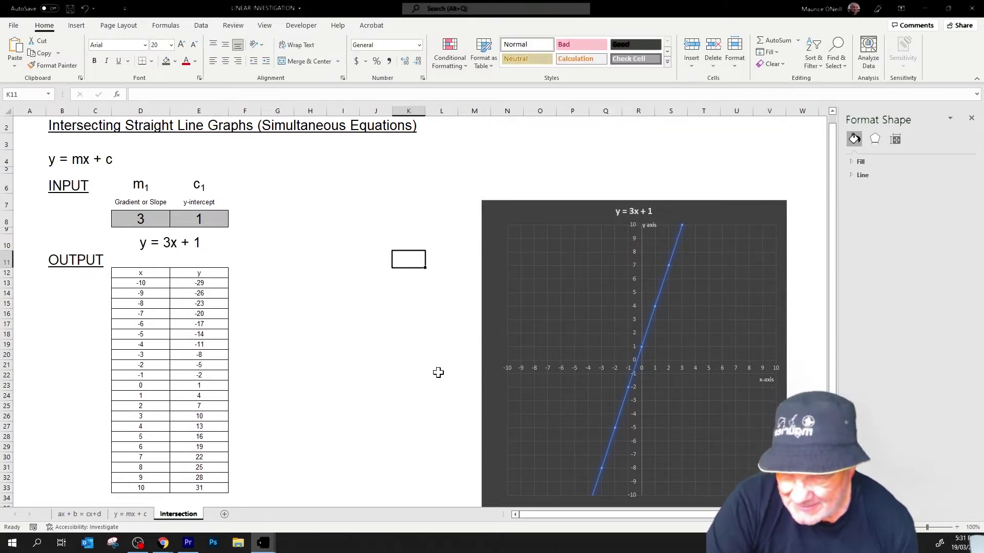
Copy the D6:E33 inputs and x–y table and paste it at G6.
click(135, 219)
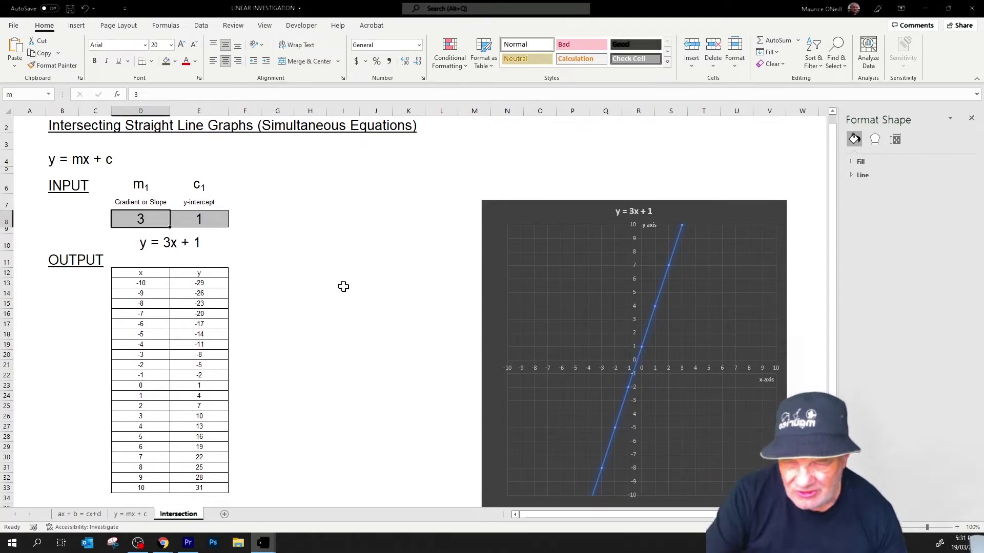
click(208, 221)
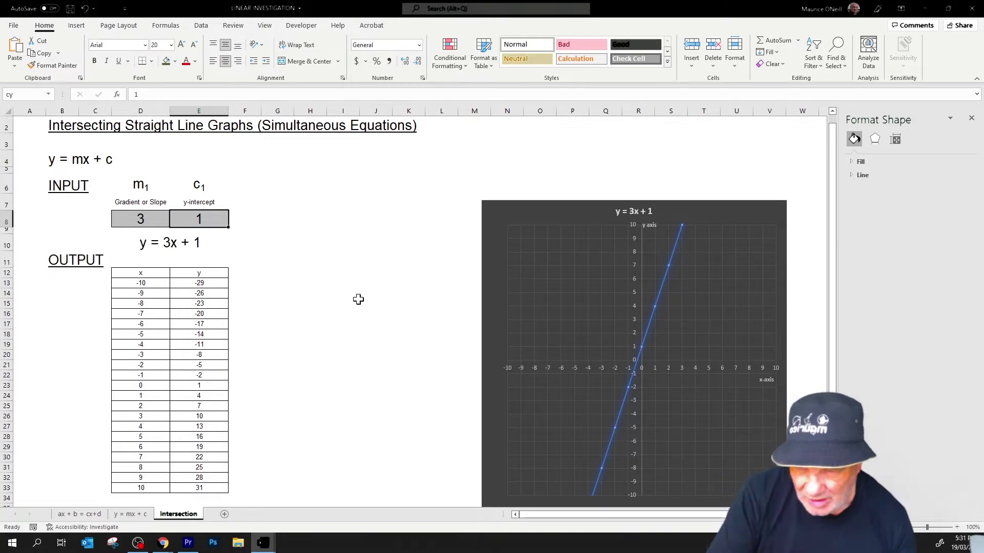
drag(143, 188, 176, 488)
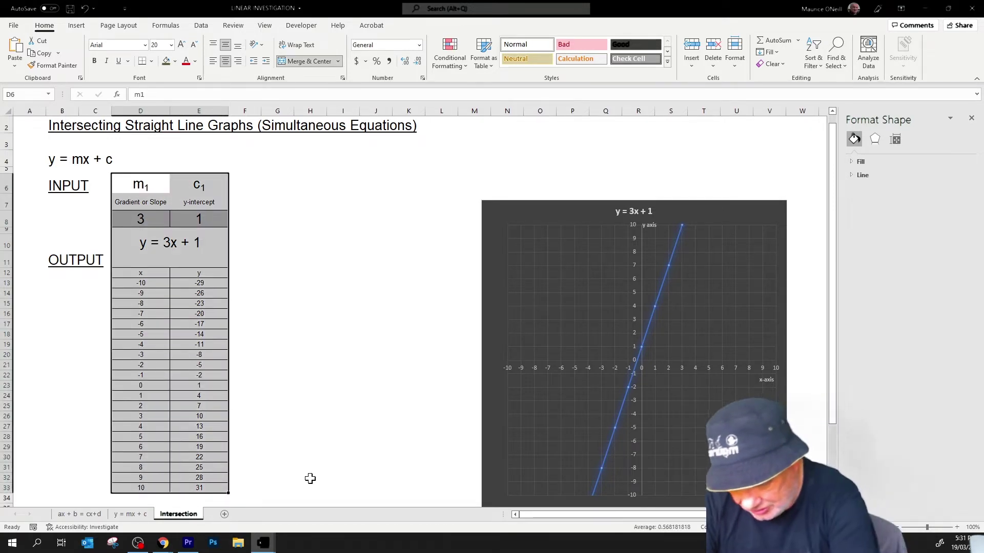
key(ctrl+c)
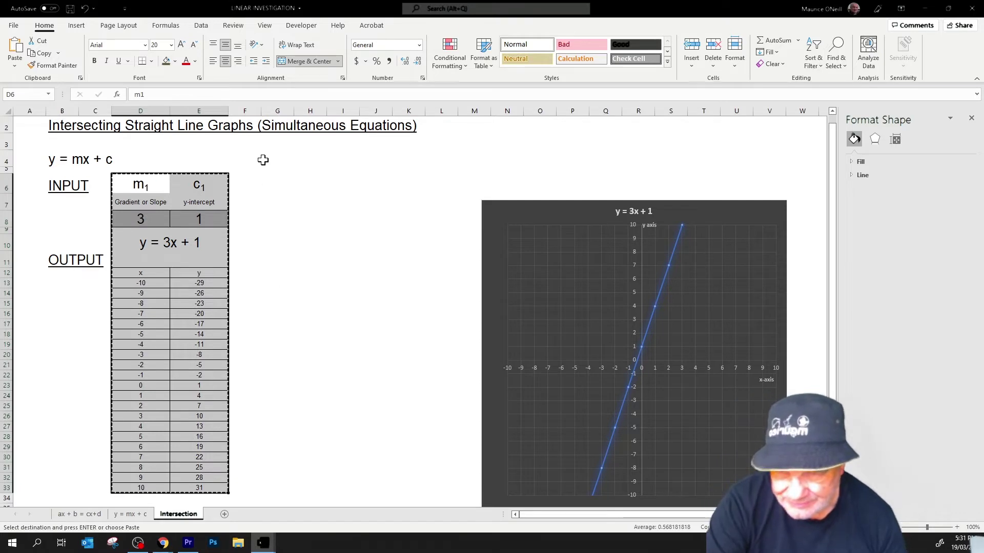
click(256, 182)
click(279, 186)
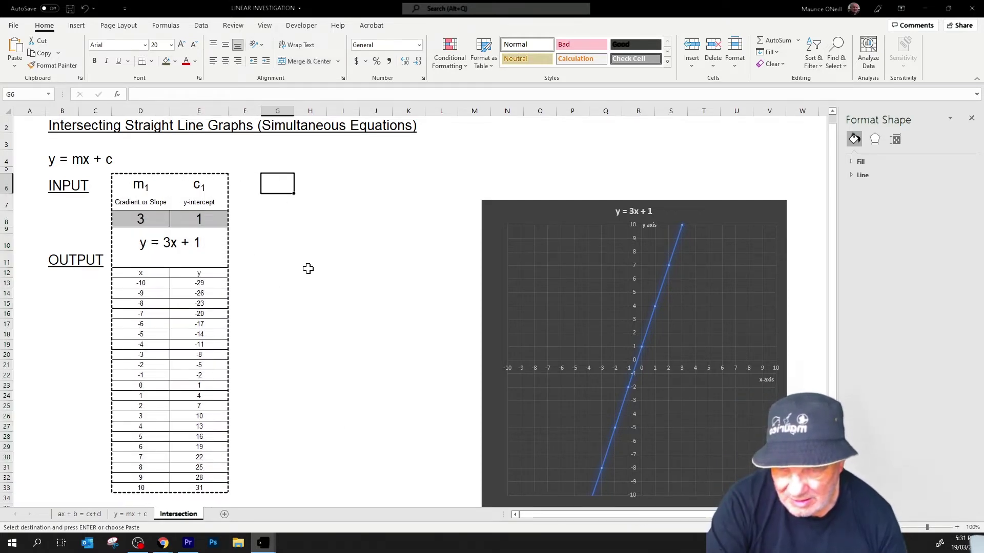
key(ctrl+v)
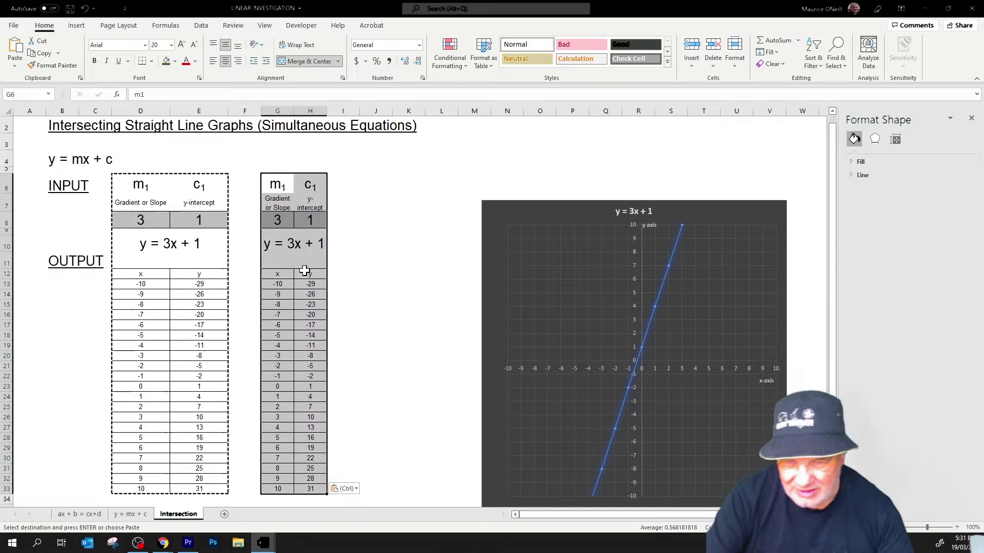
click(142, 259)
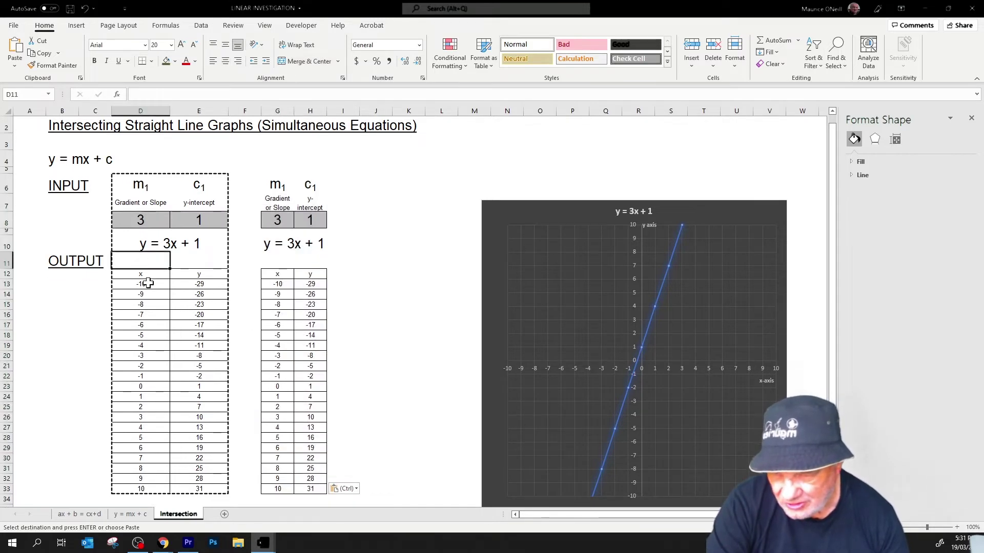
click(145, 274)
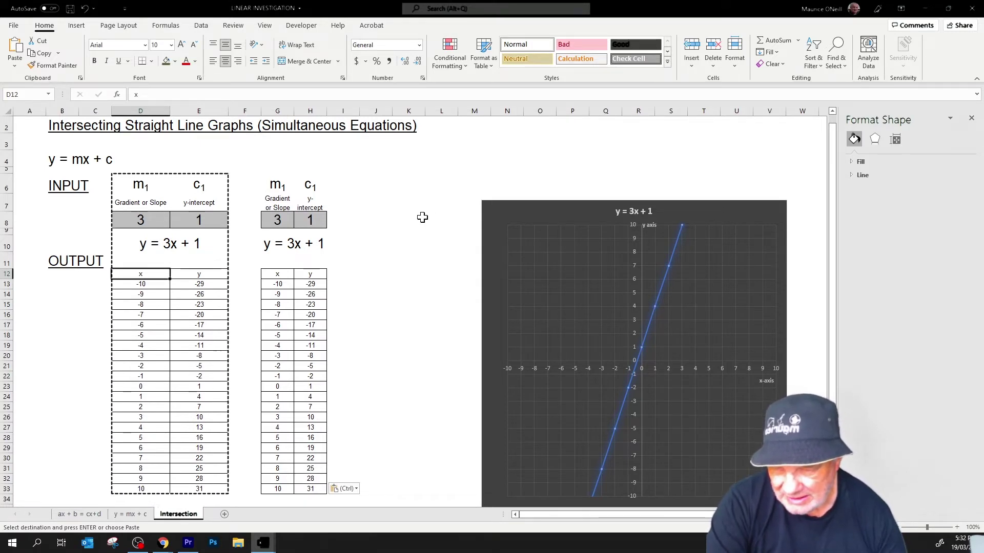
Set columns G and H to width 15, matching the original table.
click(736, 57)
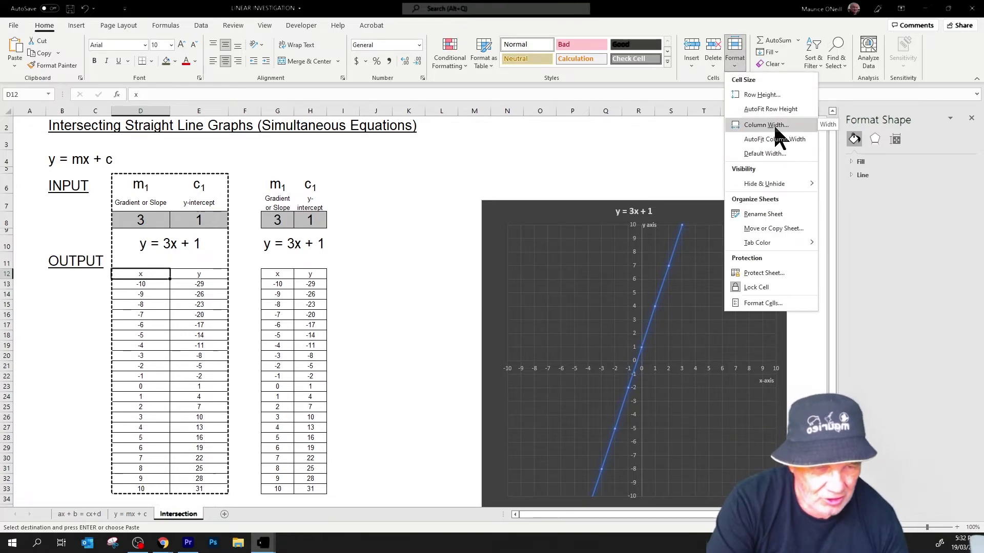
click(775, 128)
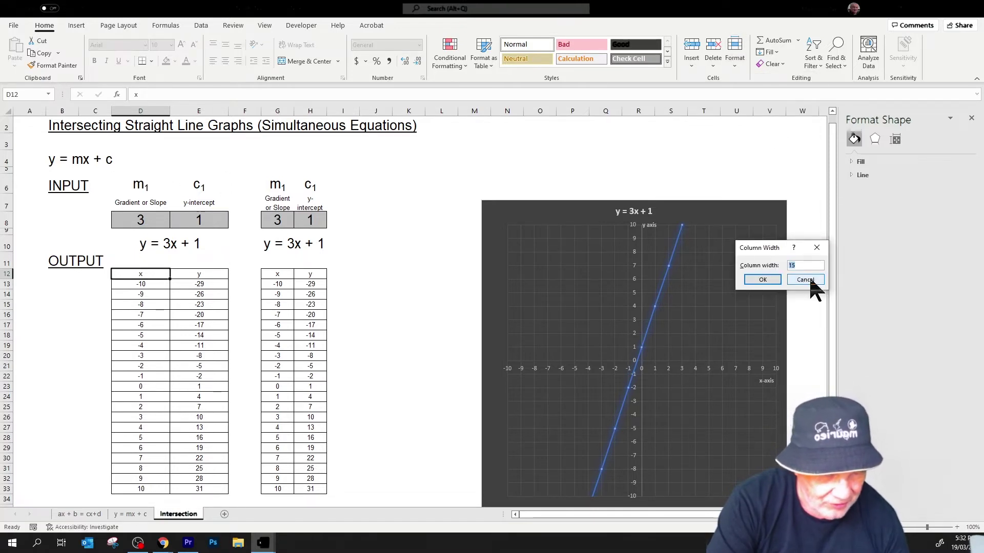
click(809, 280)
drag(262, 273, 309, 278)
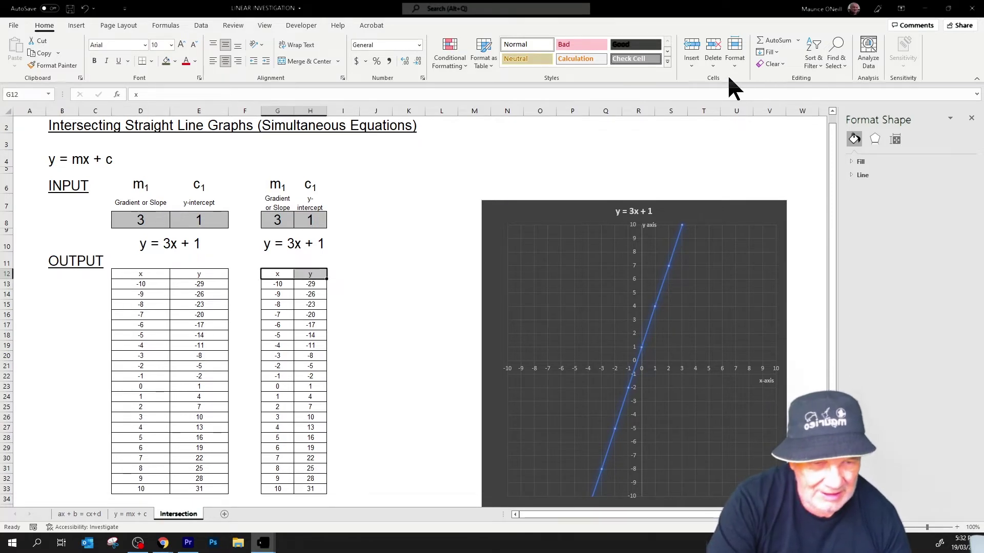
click(734, 57)
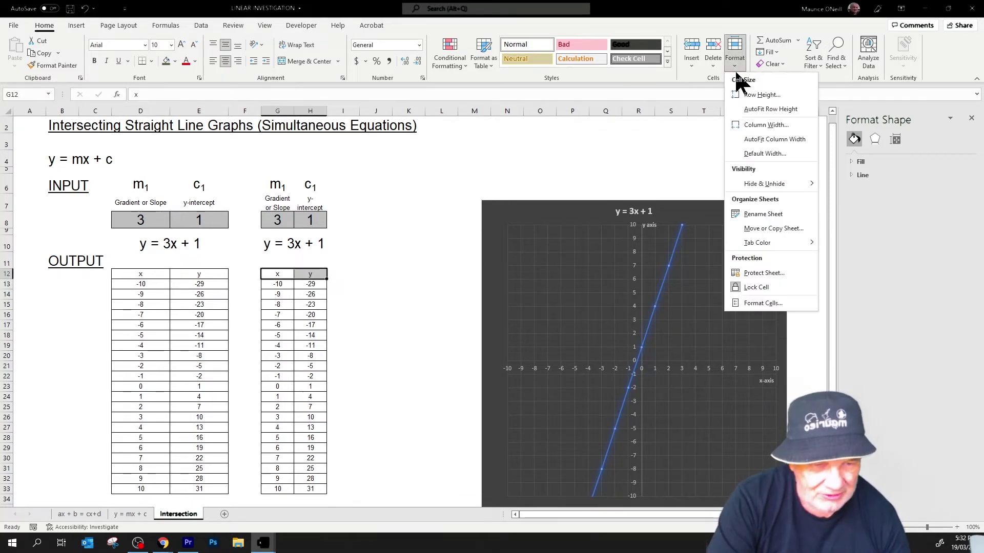
click(780, 123)
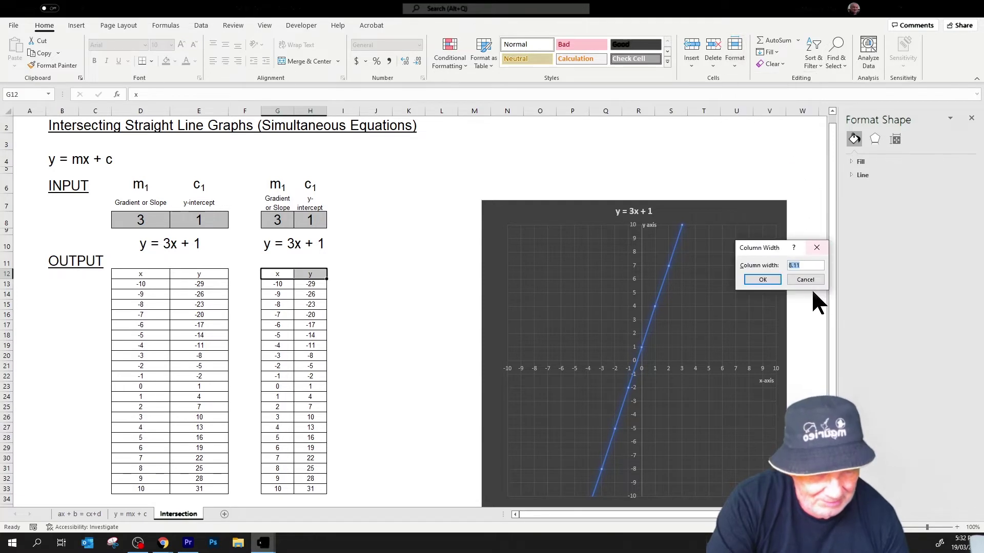
text(1)
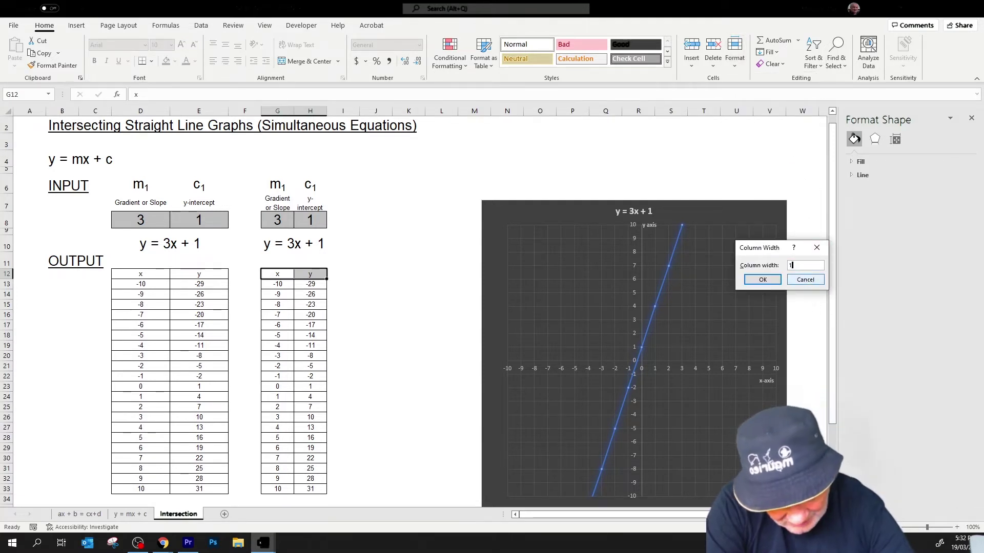
text(5)
key(Return)
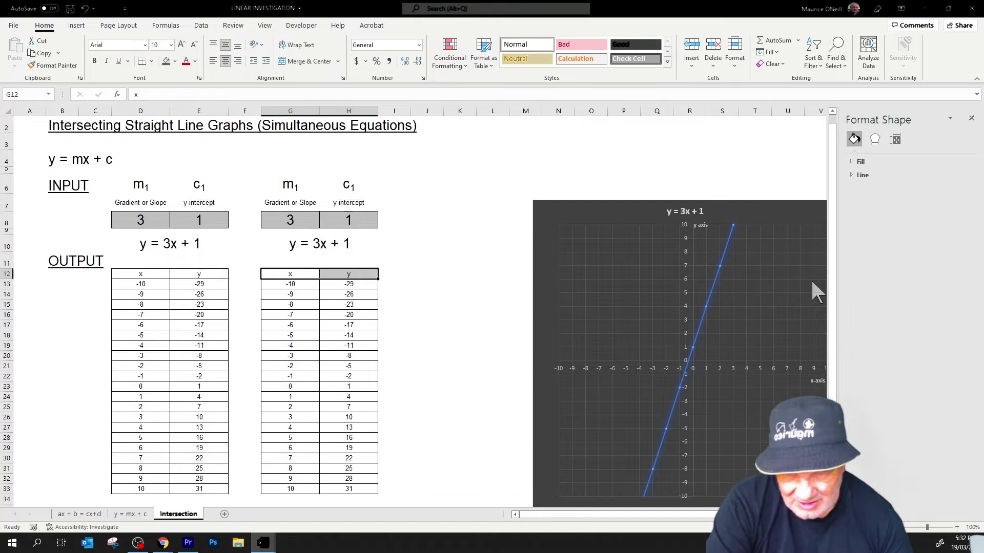
Change the copied G6 heading to m₂ with a subscript 2.
click(512, 326)
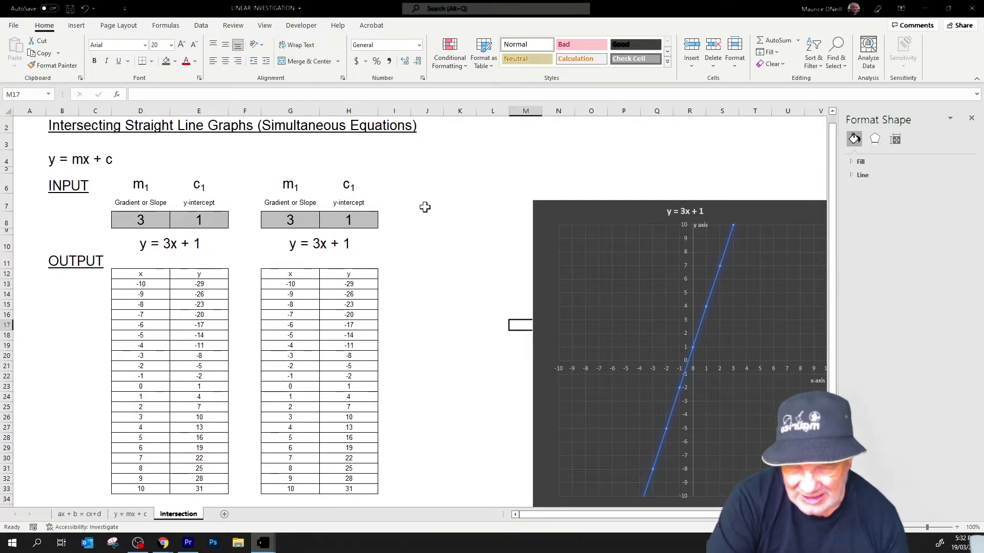
click(318, 193)
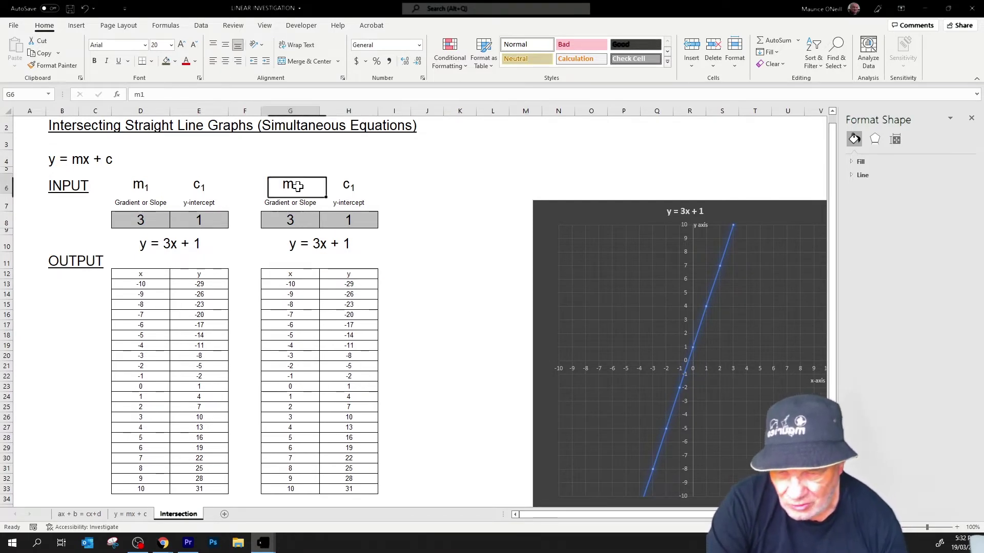
double_click(306, 187)
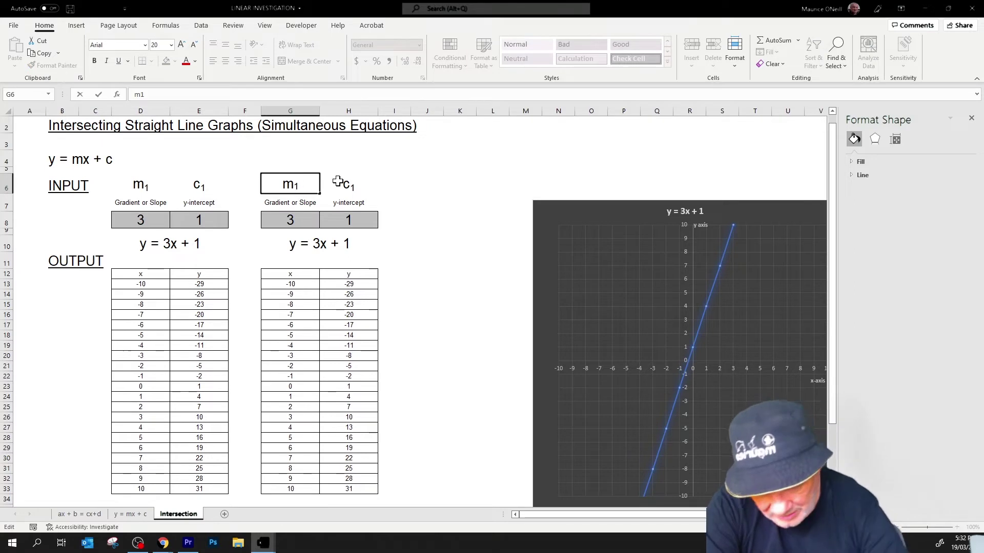
key(BackSpace)
text(2)
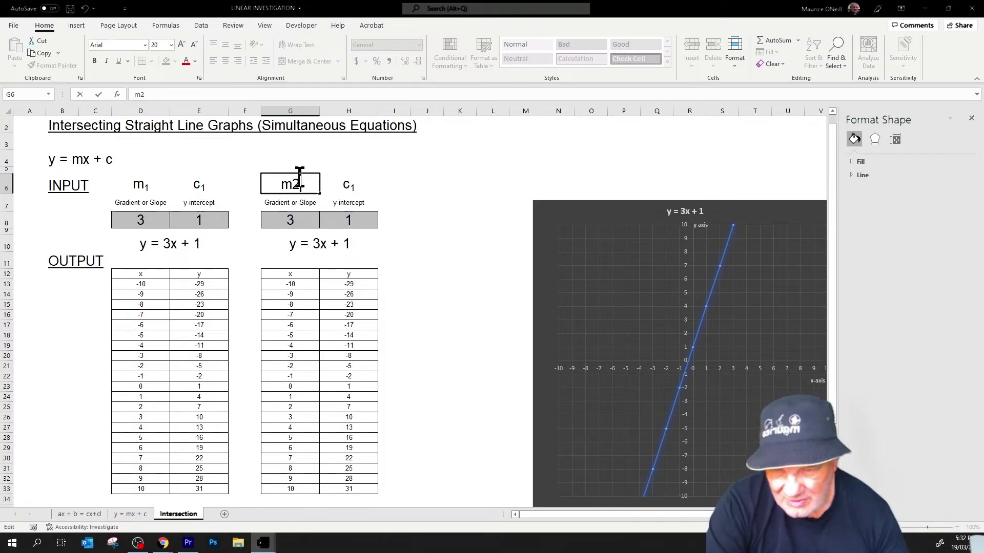
drag(292, 183, 301, 183)
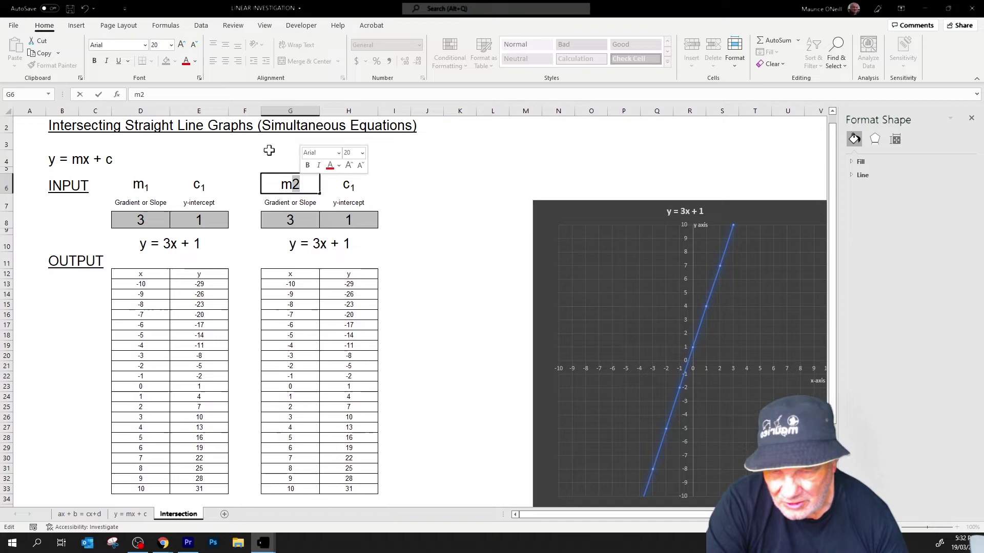
click(199, 78)
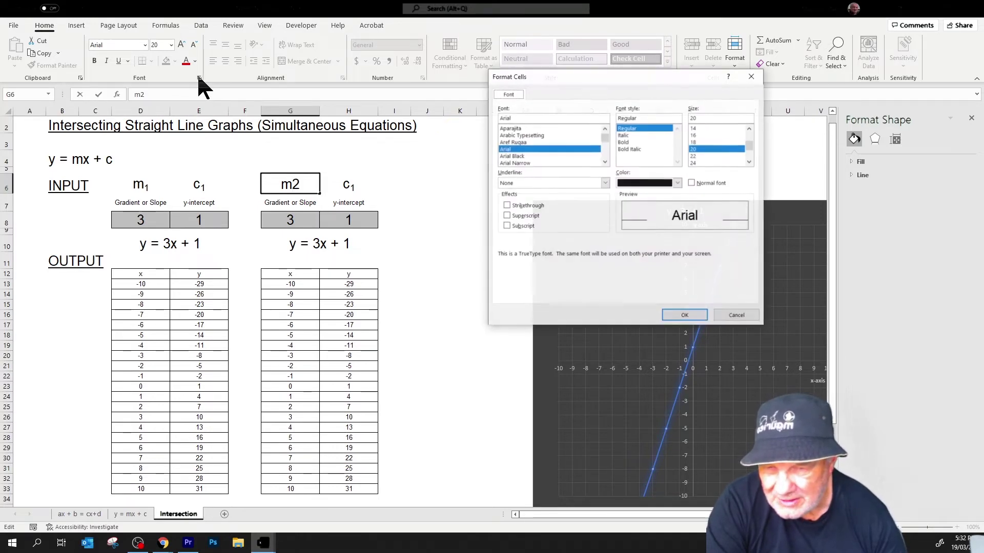
click(528, 225)
click(684, 315)
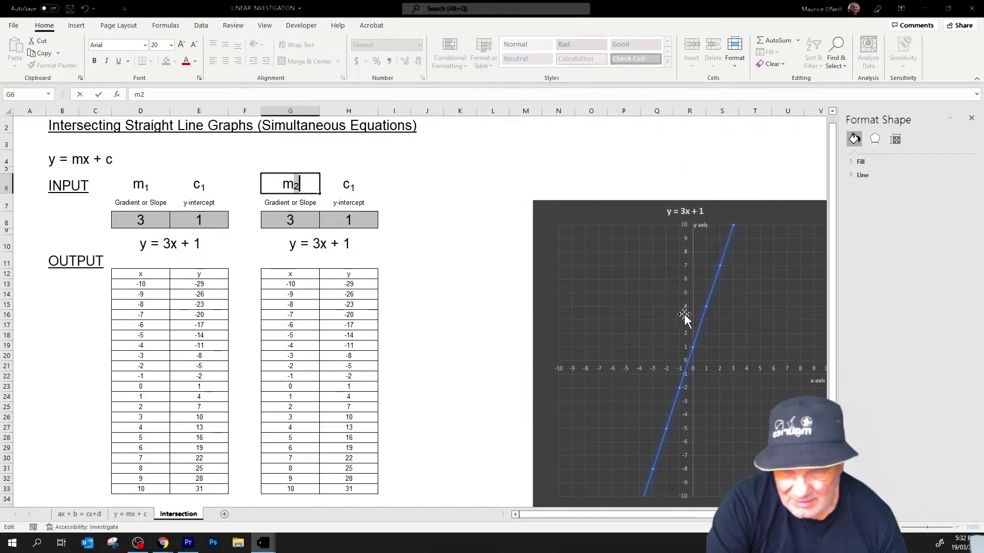
click(519, 273)
Change the copied H6 heading to c₂ with a subscript 2.
click(349, 185)
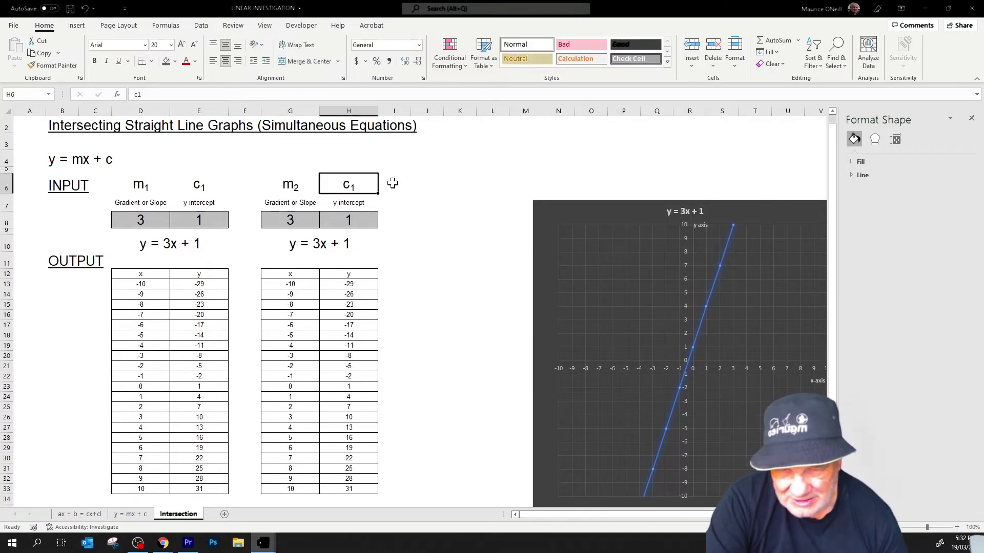
key(ctrl+v)
double_click(355, 186)
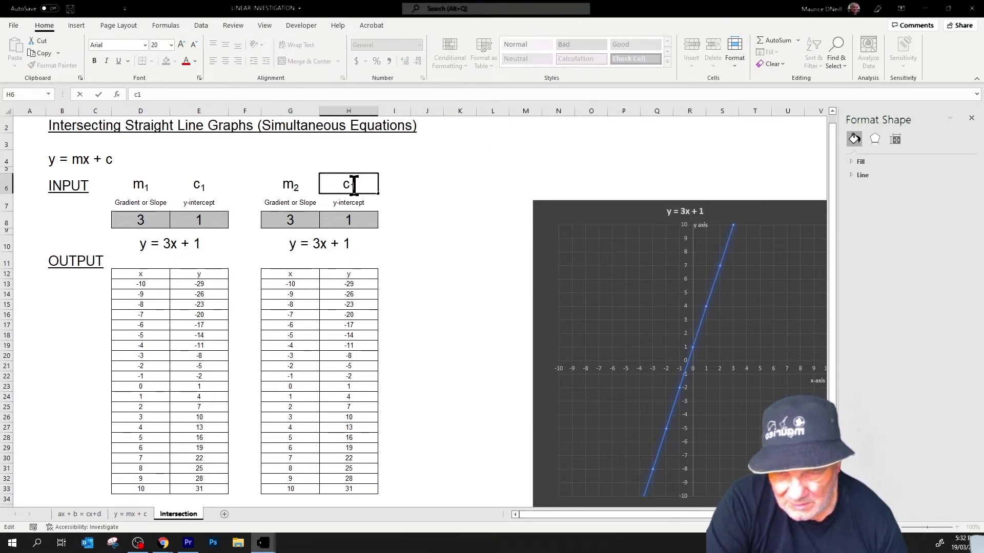
key(BackSpace)
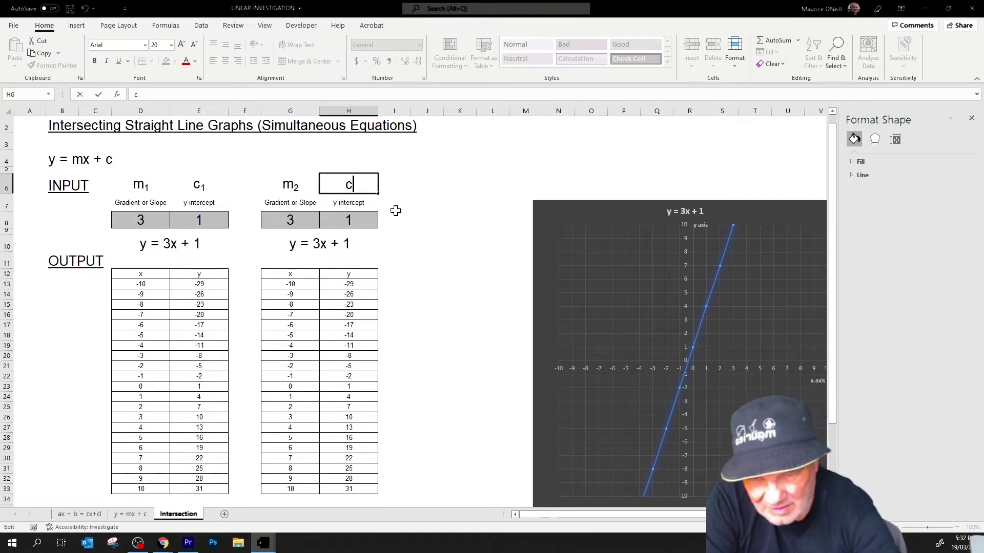
text(2)
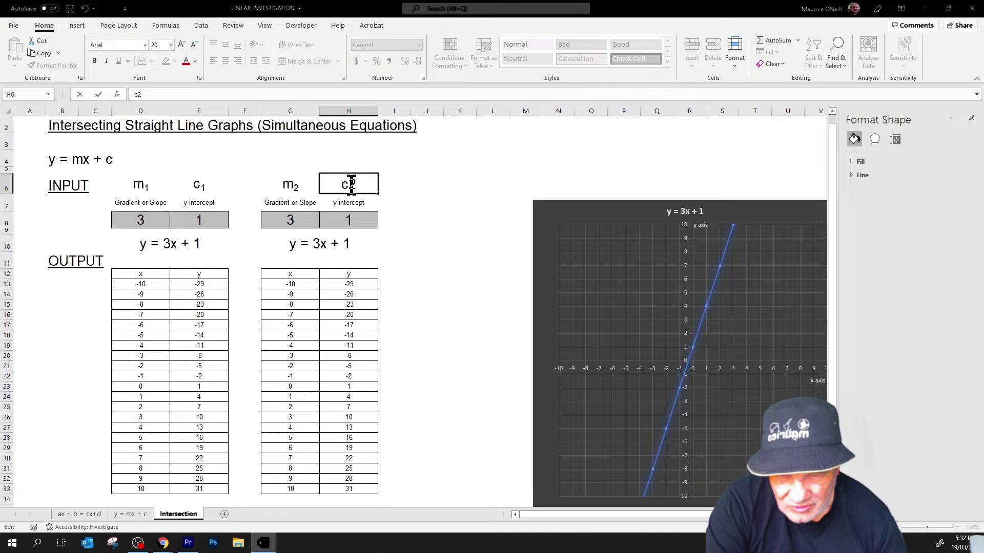
drag(352, 184, 358, 185)
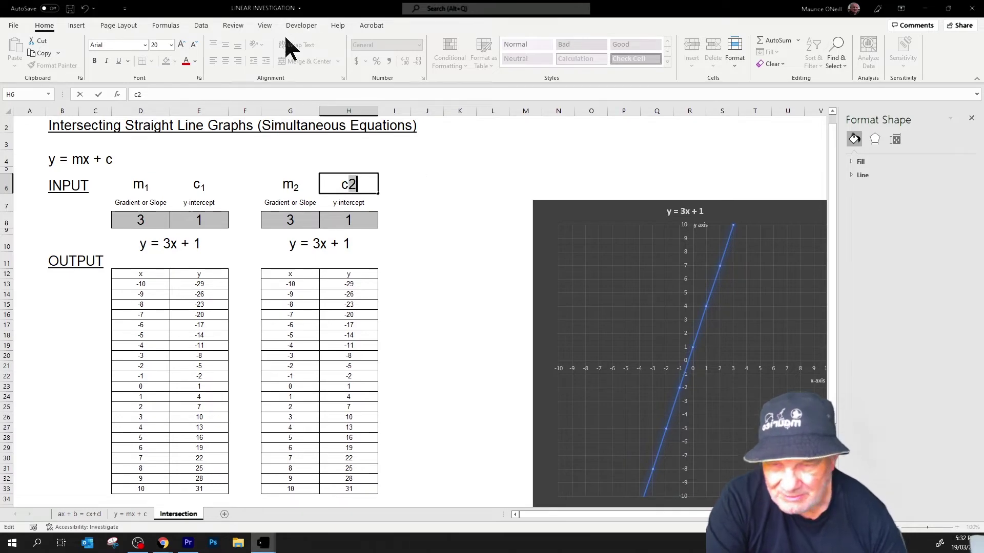
click(199, 78)
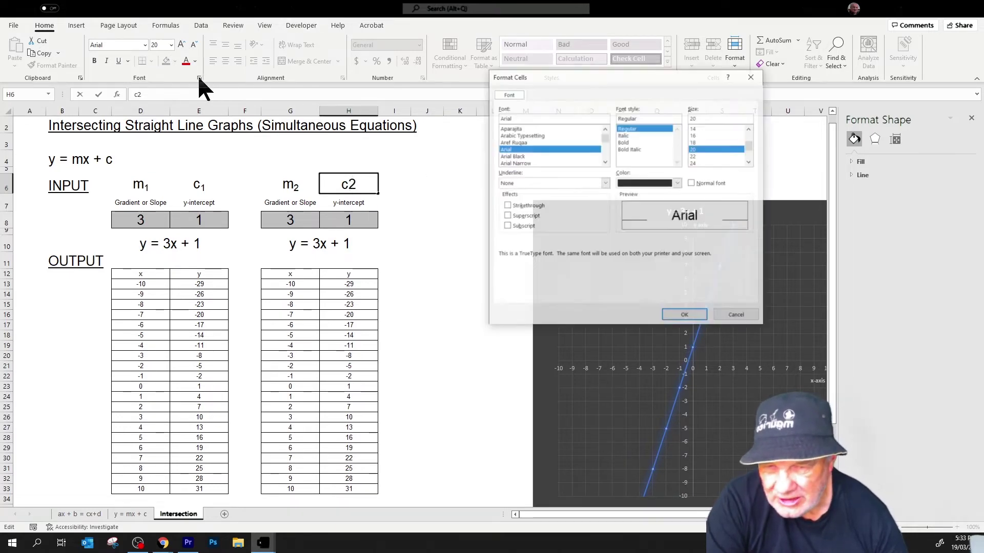
click(520, 225)
click(683, 315)
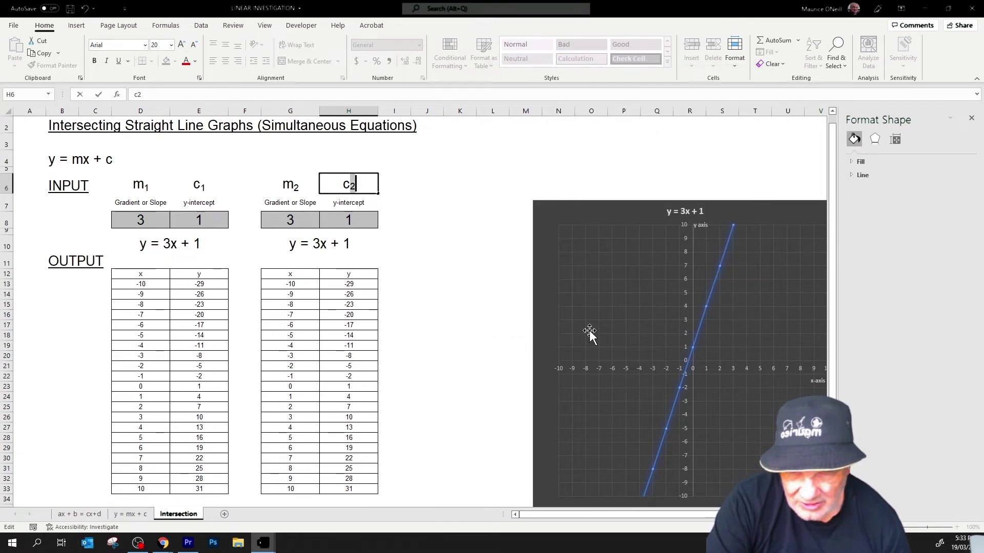
click(472, 293)
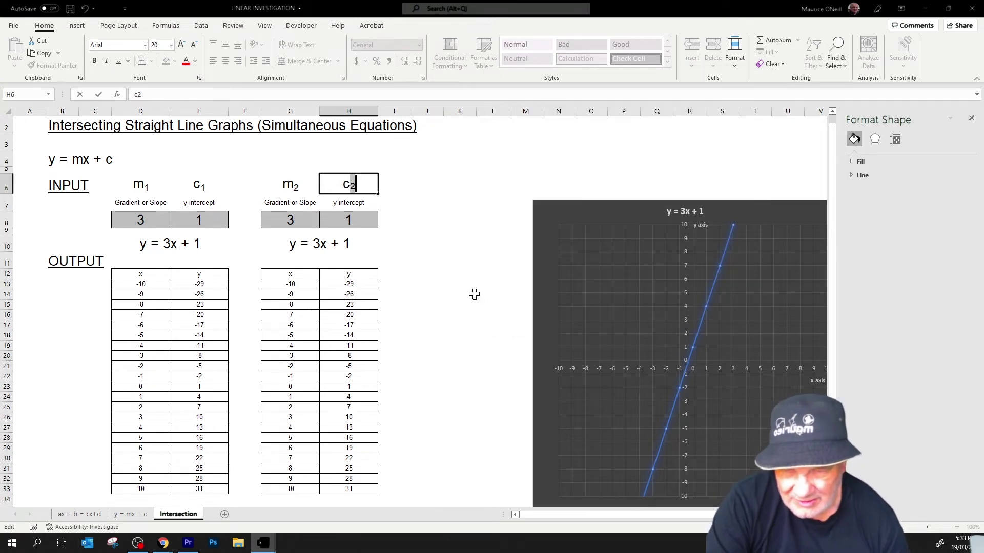
click(309, 241)
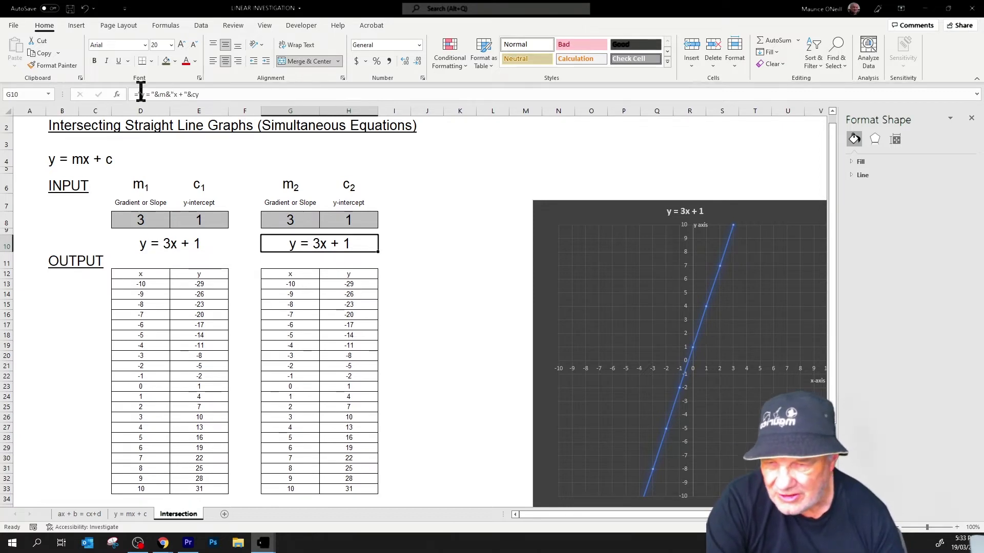
click(116, 94)
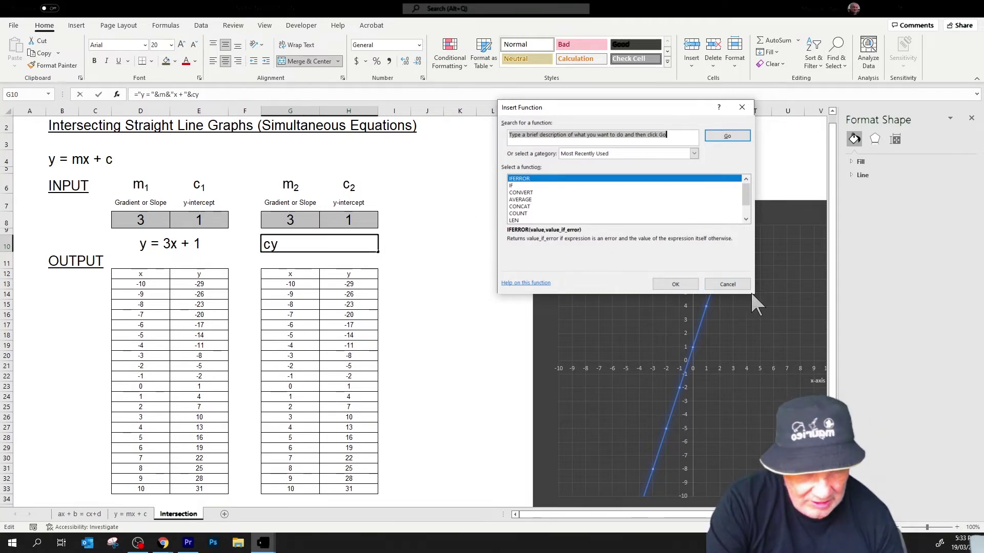
click(729, 285)
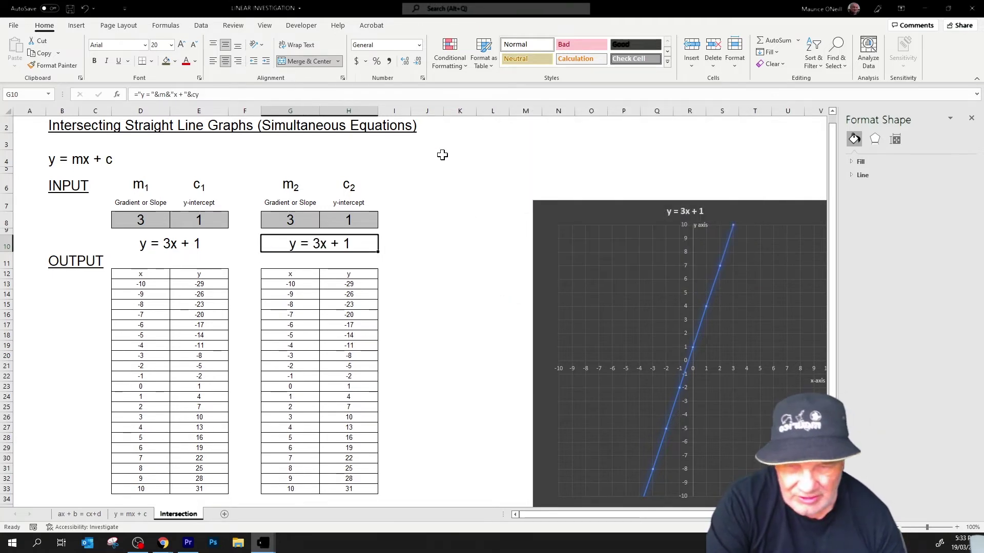
click(277, 95)
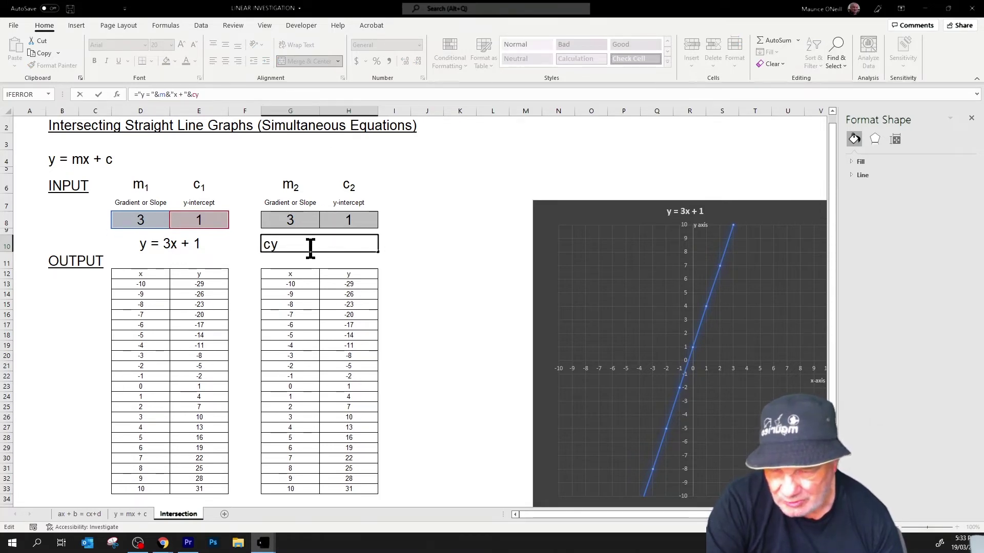
click(403, 274)
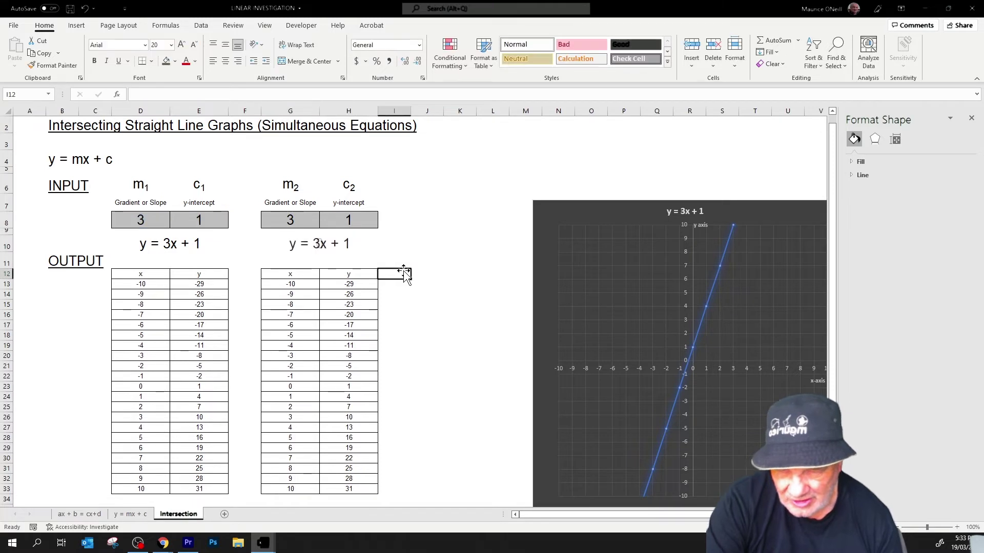
click(354, 239)
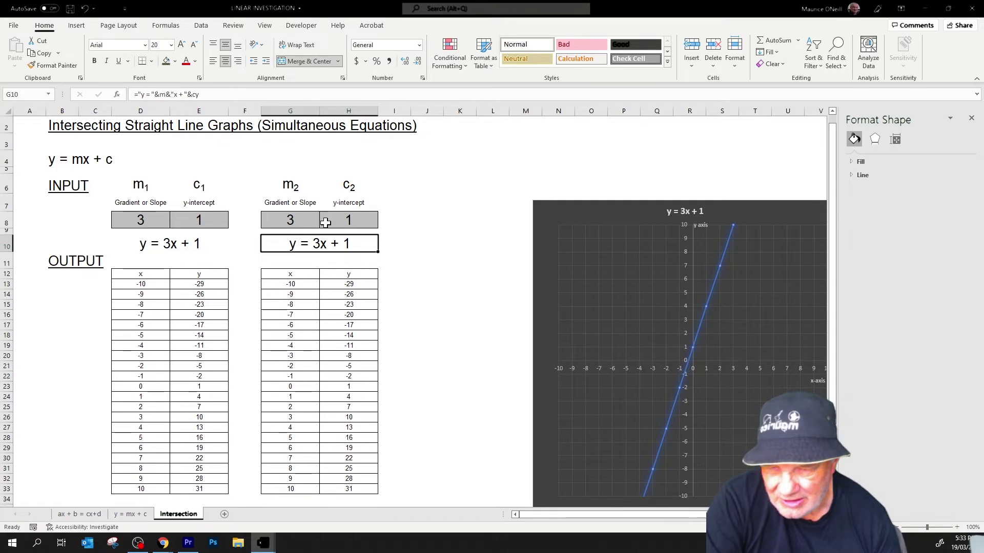
Using the Name Box, name second-table cells G8 'mm' and H8 'ccc'.
click(423, 192)
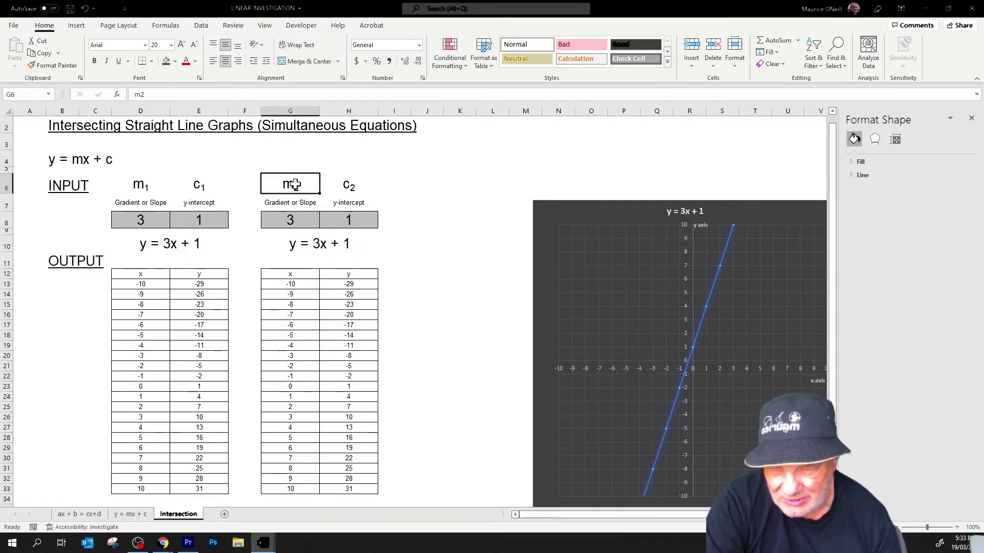
click(296, 185)
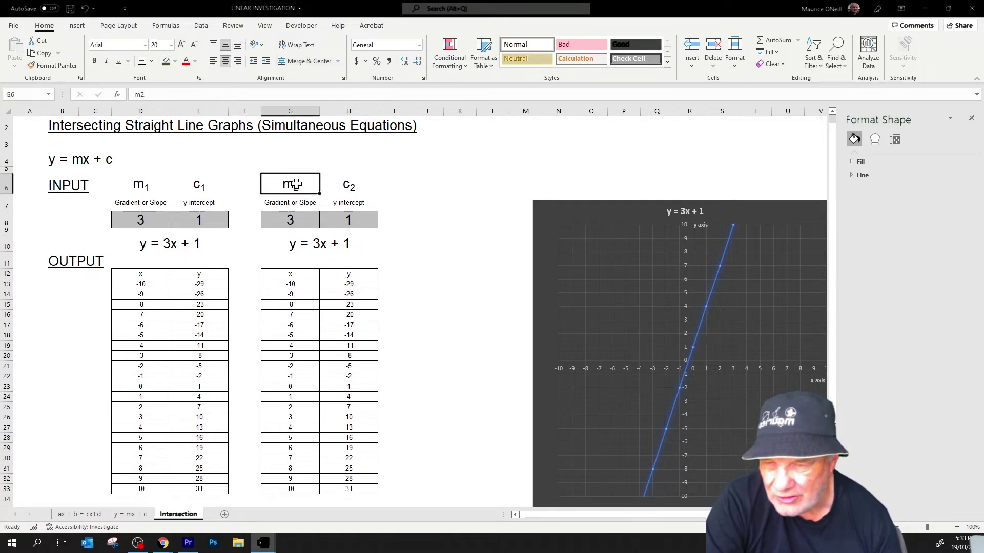
click(20, 95)
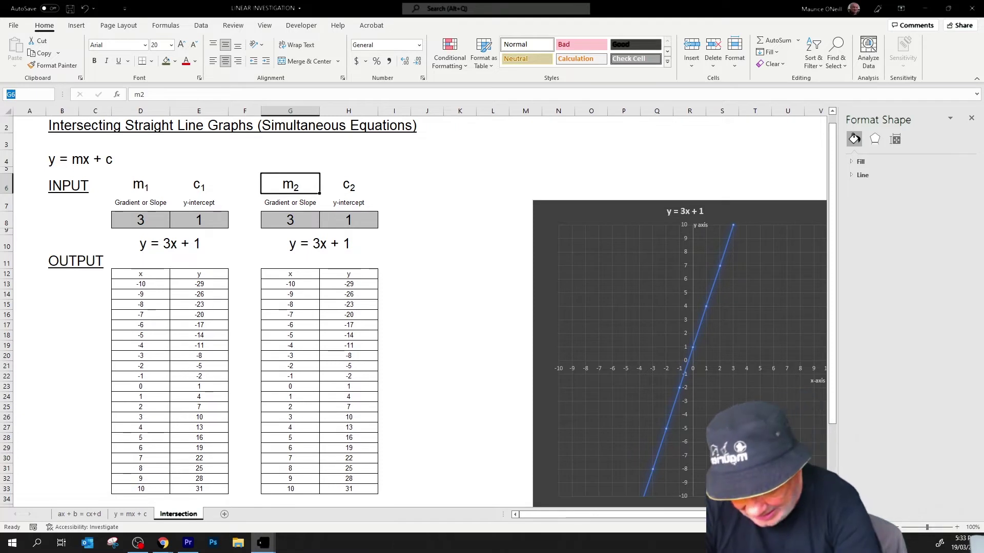
text(m)
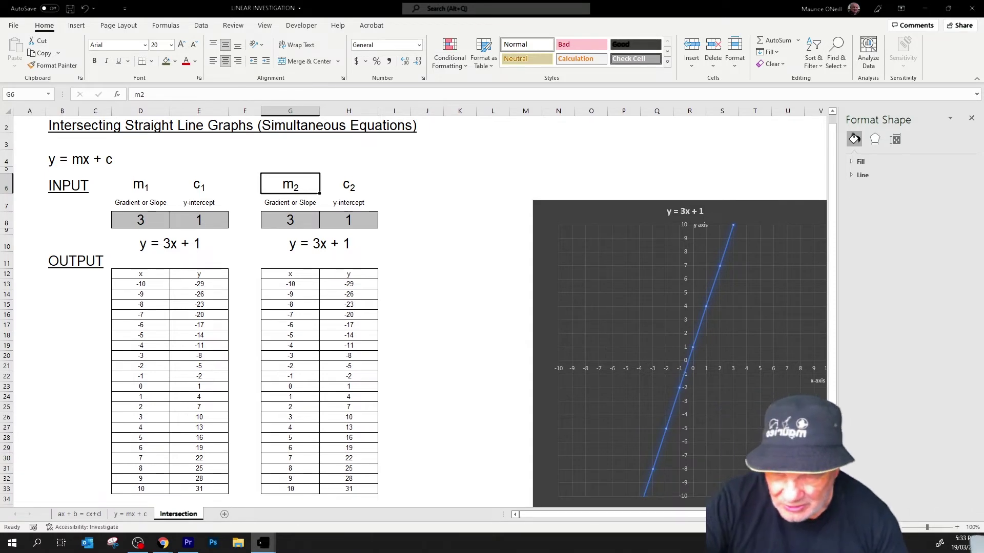
click(290, 220)
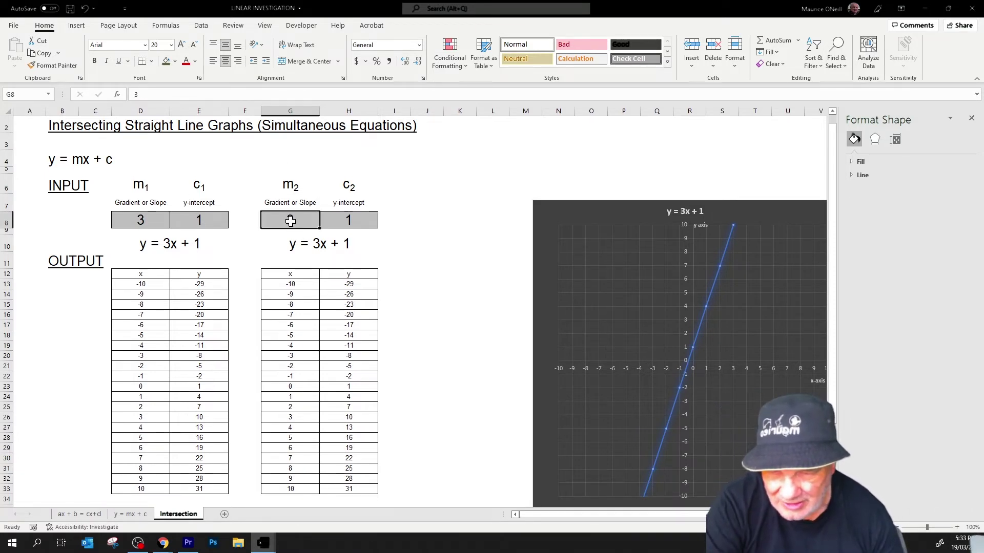
click(19, 95)
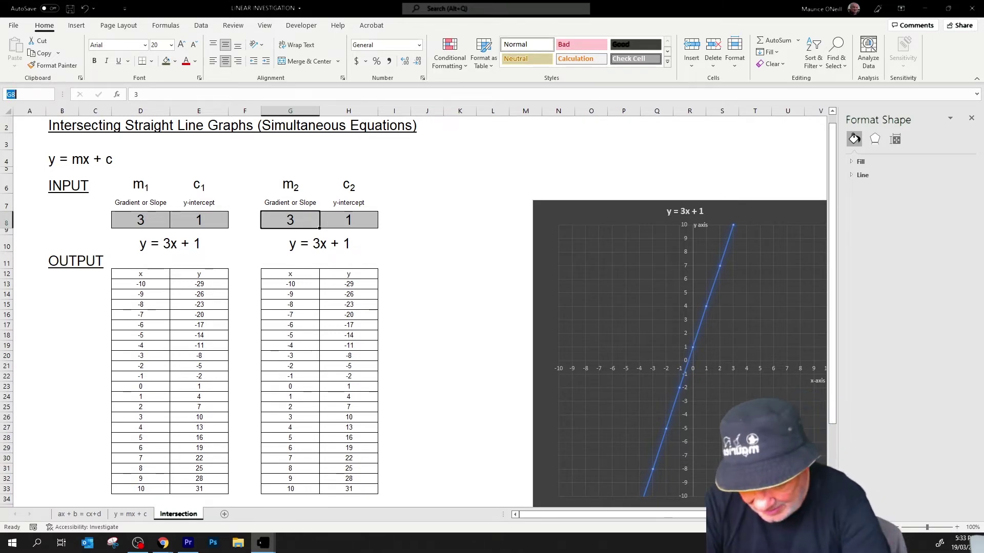
text(mm)
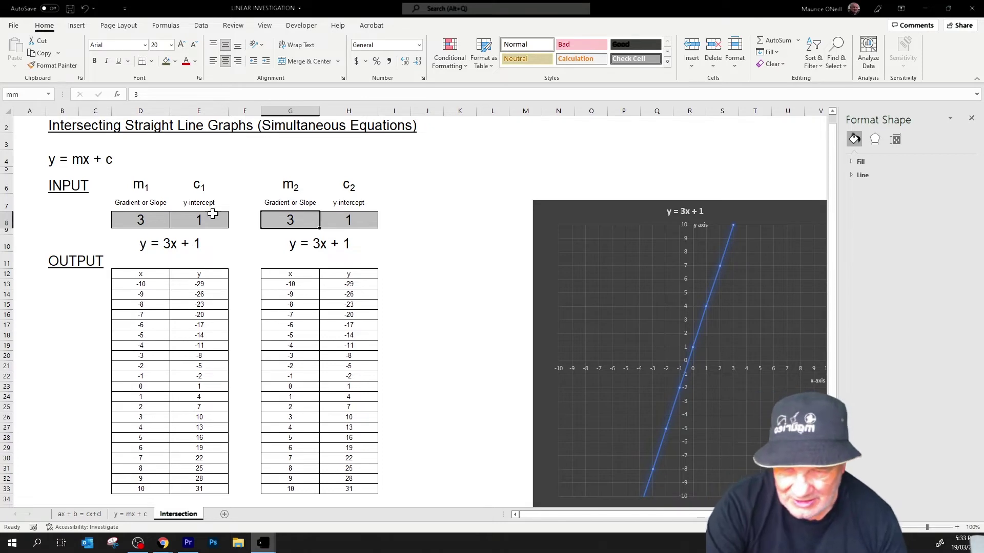
click(356, 226)
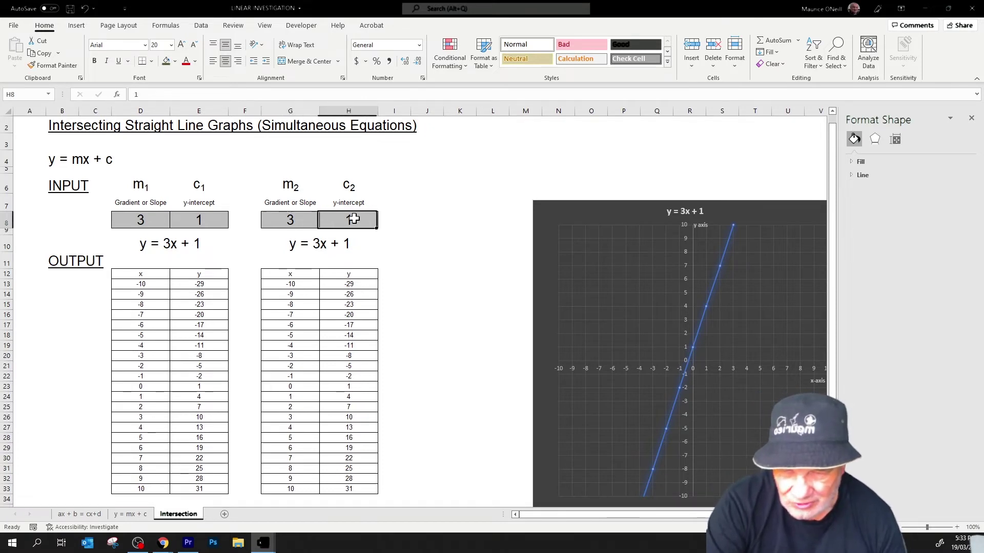
click(22, 96)
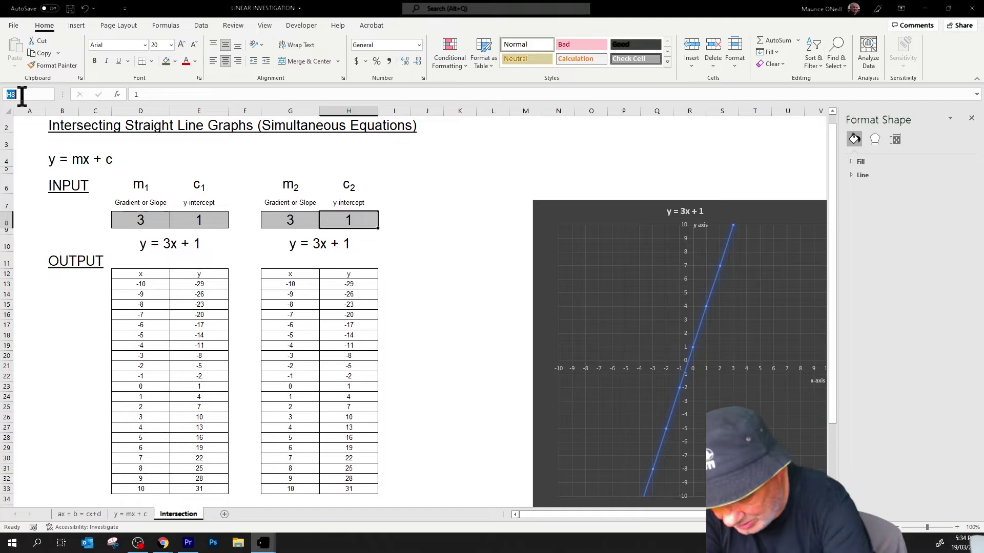
text(ccc)
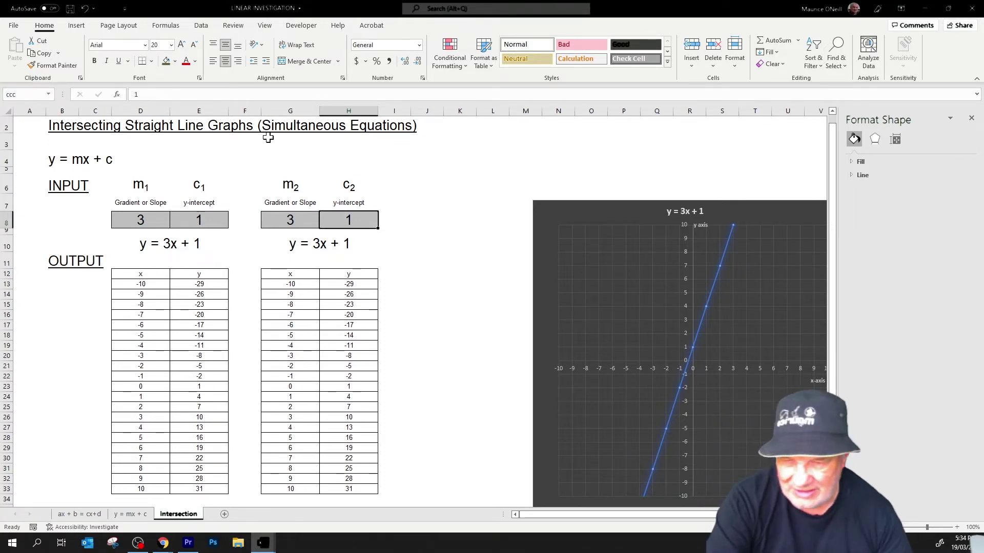
Rewrite the G10 formula as ="y = "&mm&"x + "&ccc.
click(454, 296)
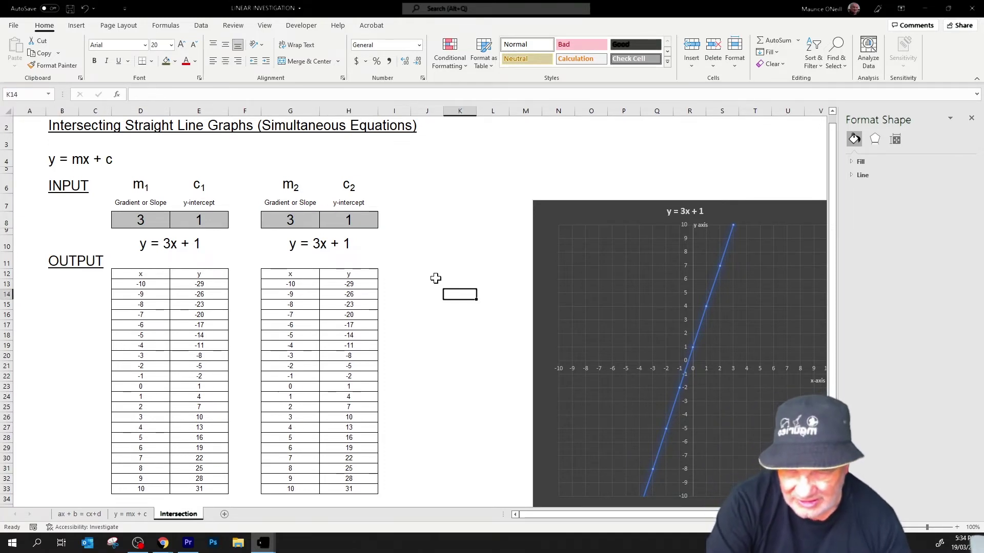
click(317, 245)
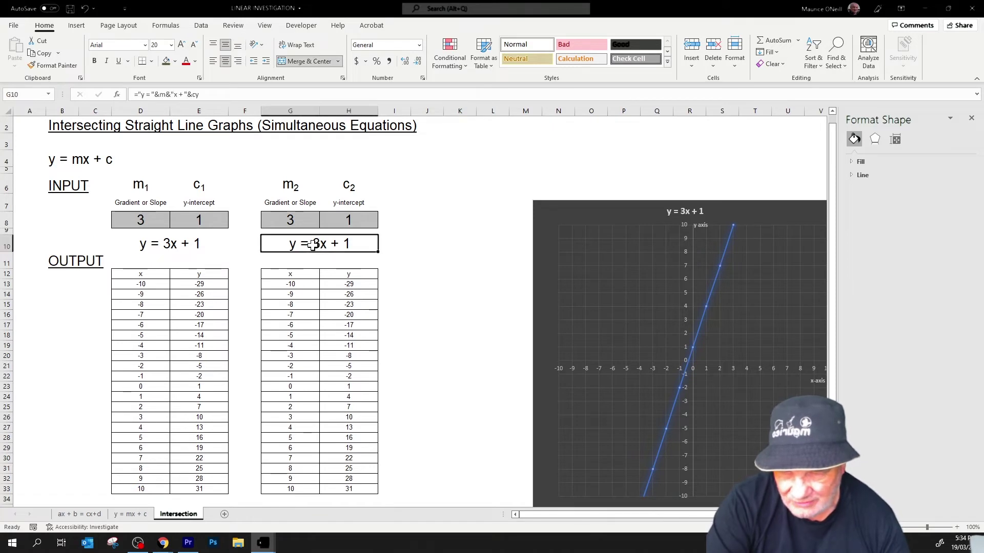
click(165, 94)
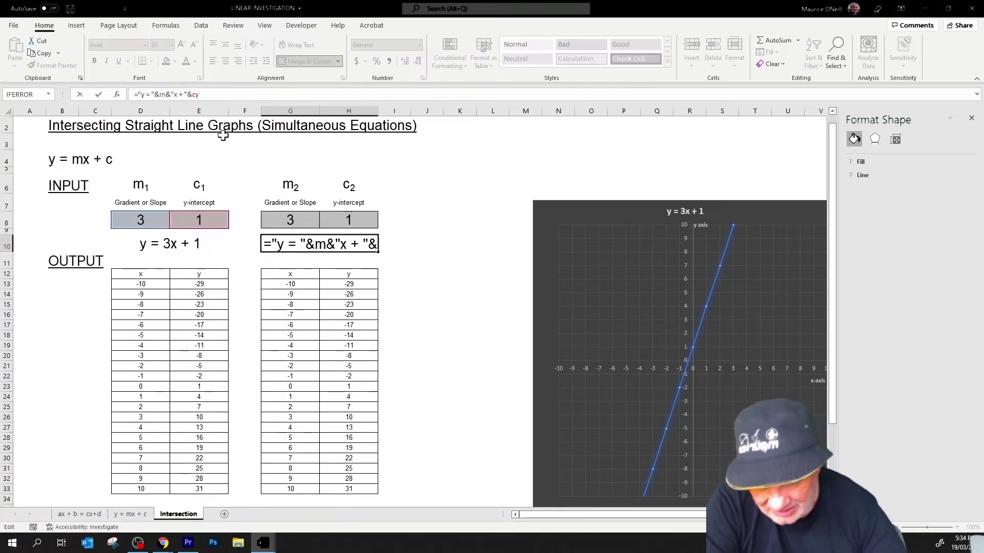
text(m)
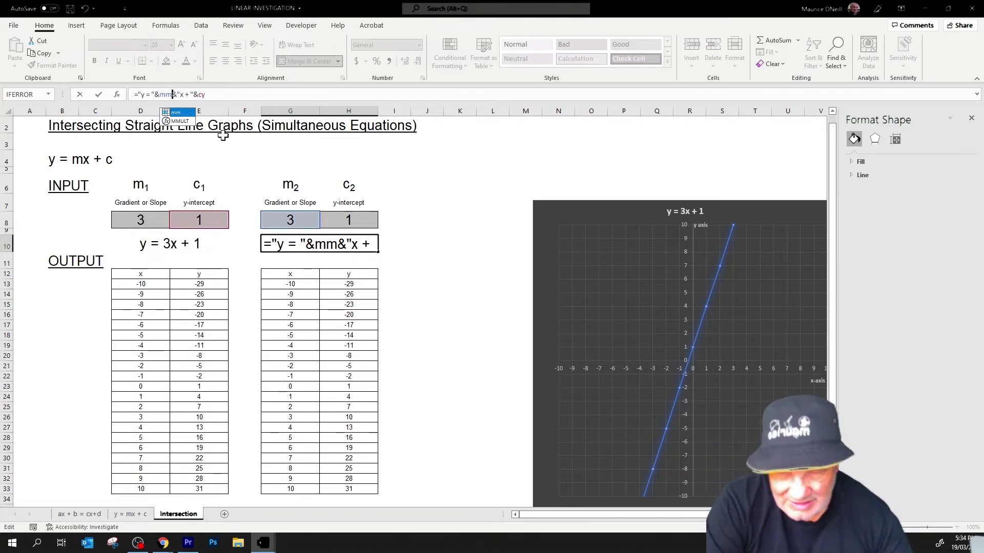
click(203, 95)
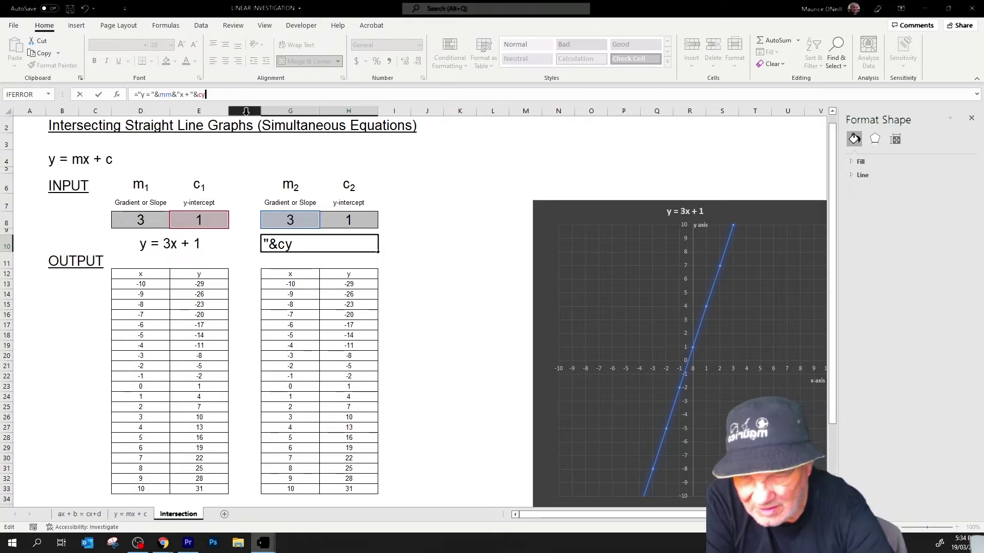
key(BackSpace)
key(BackSpace)
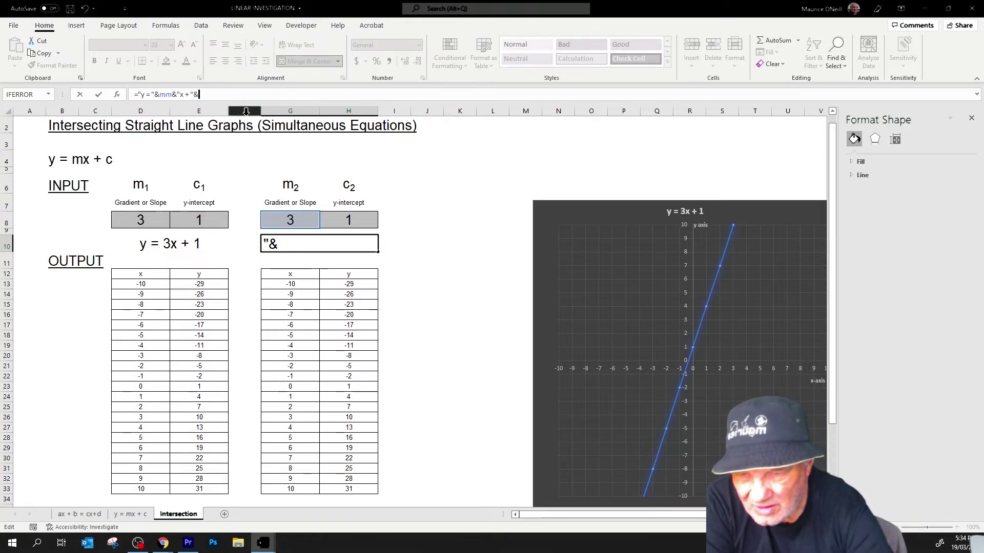
text(ccc)
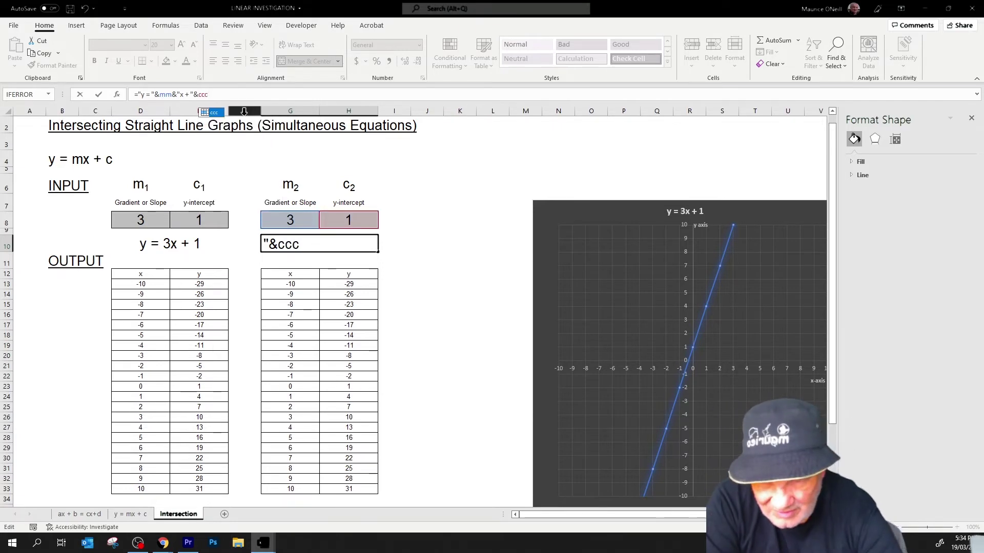
key(Return)
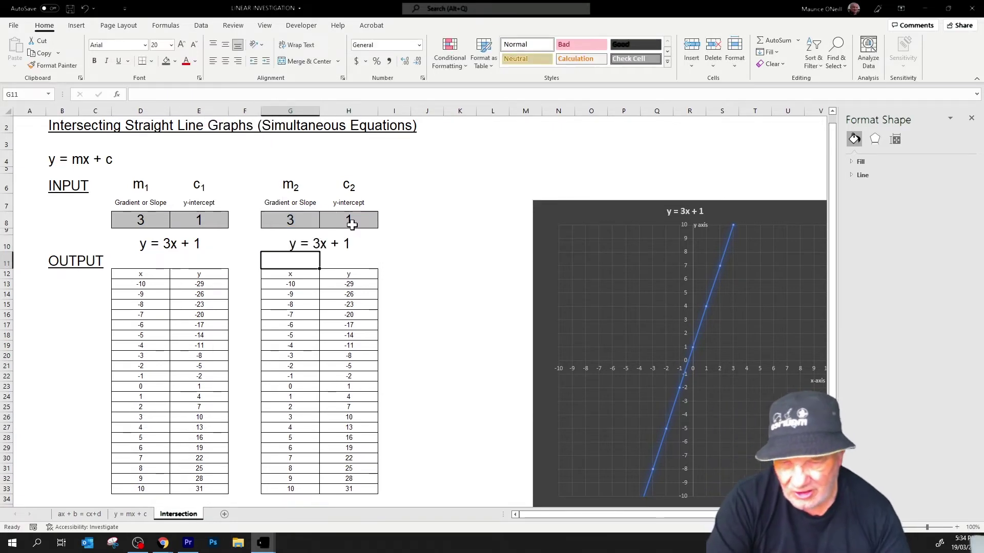
click(296, 221)
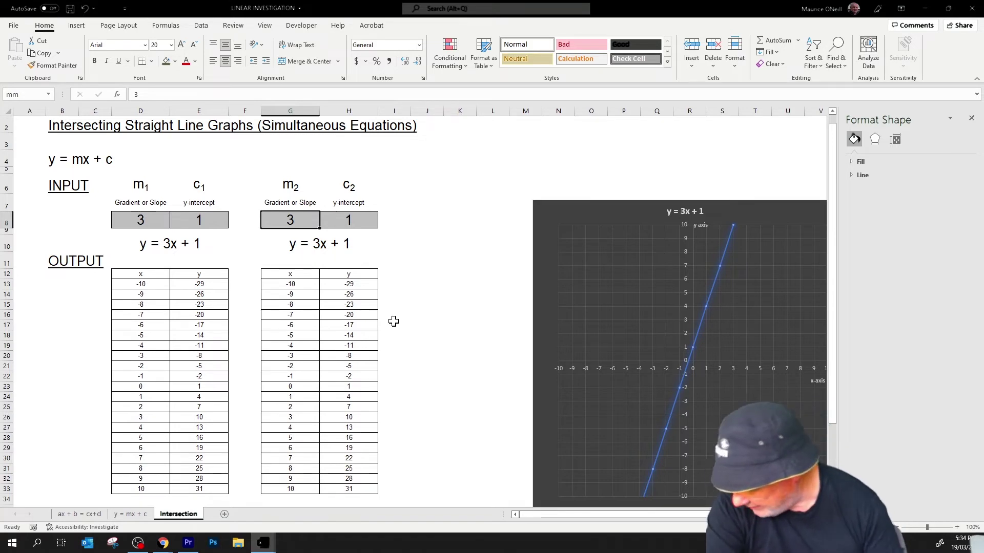
Enter gradient -2 and intercept 6 in H8, then move the graph left beside the tables.
text(-2)
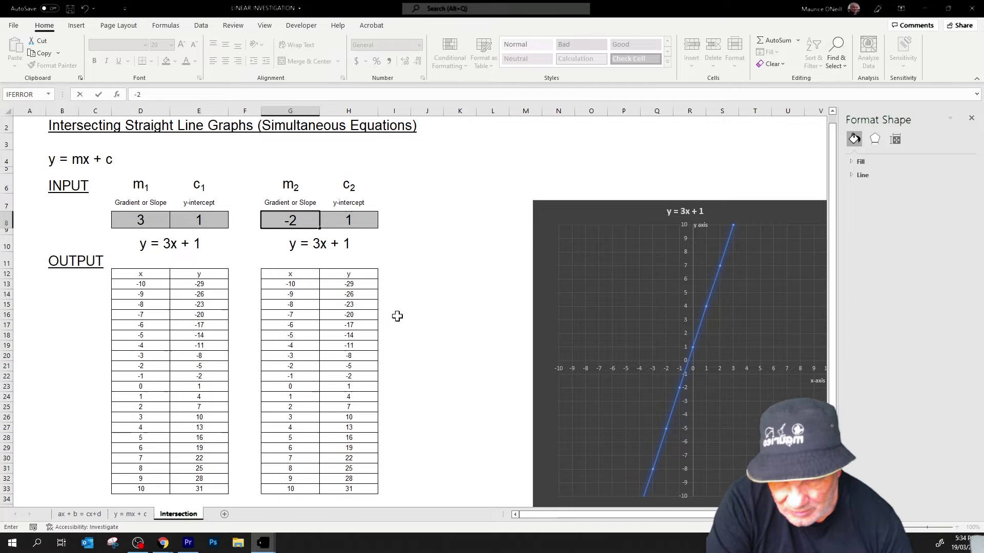
click(357, 217)
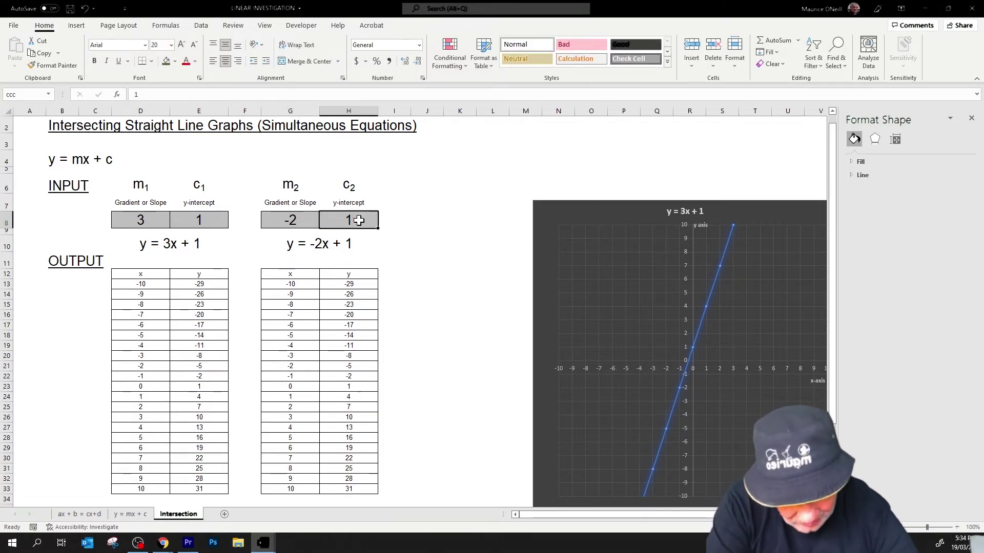
text(6)
key(Return)
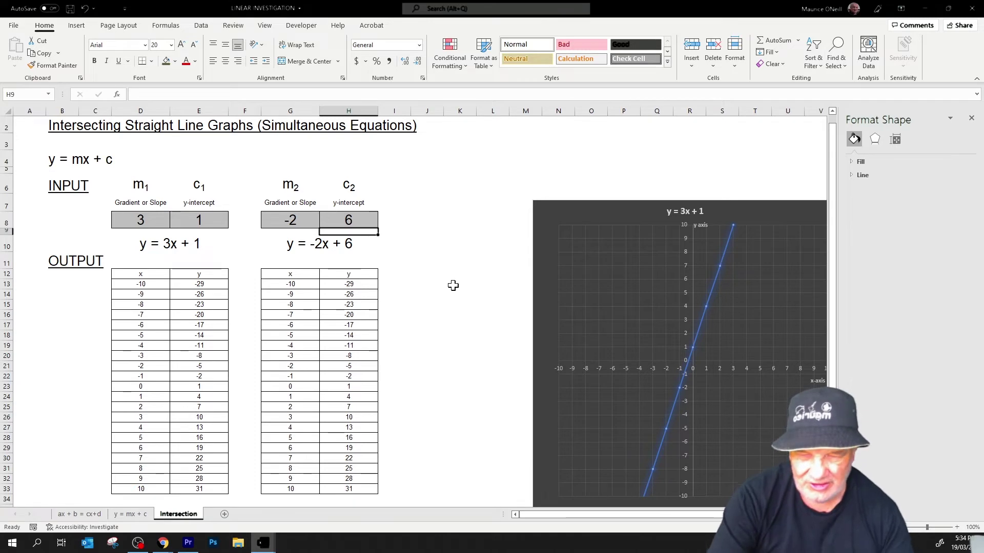
click(449, 247)
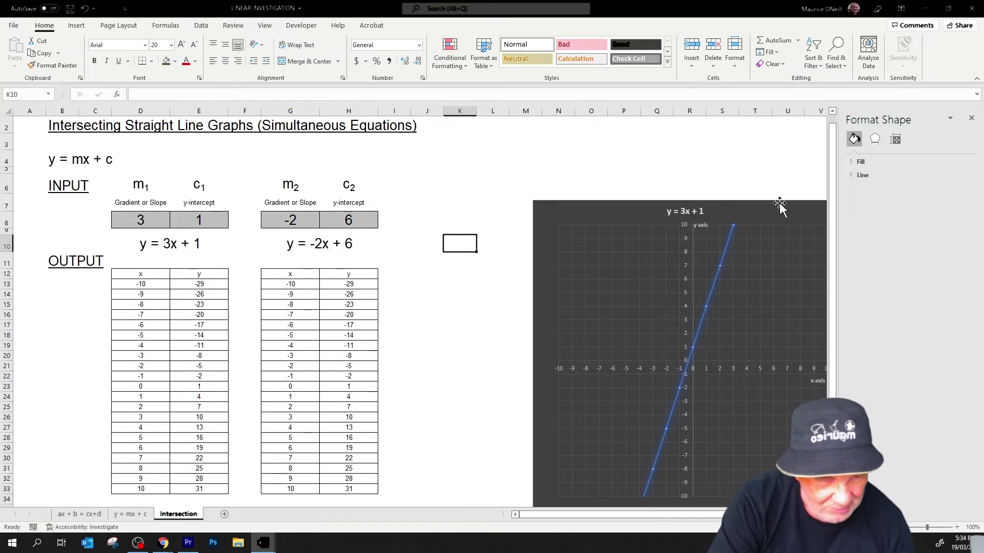
drag(778, 210, 657, 208)
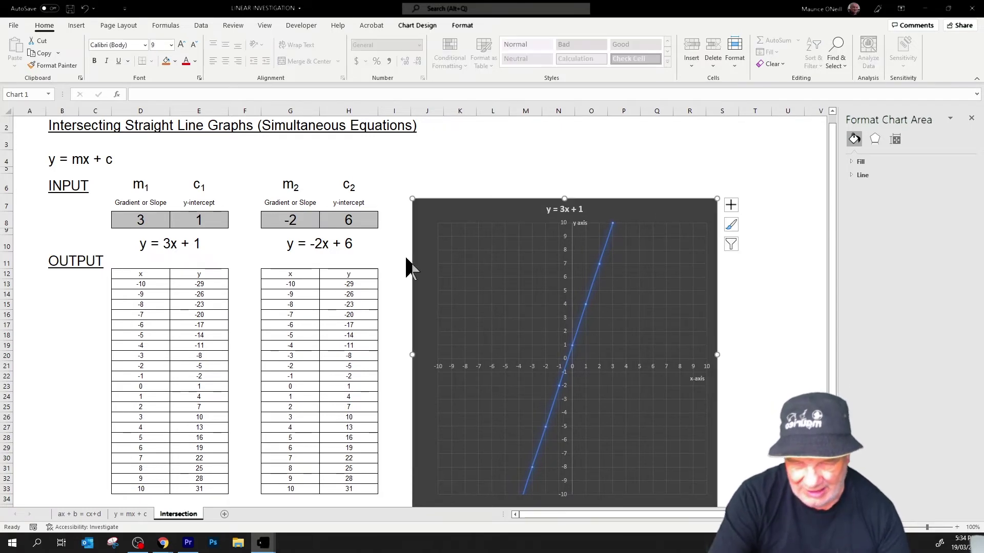
Change H13's formula to use the mm gradient name.
click(348, 286)
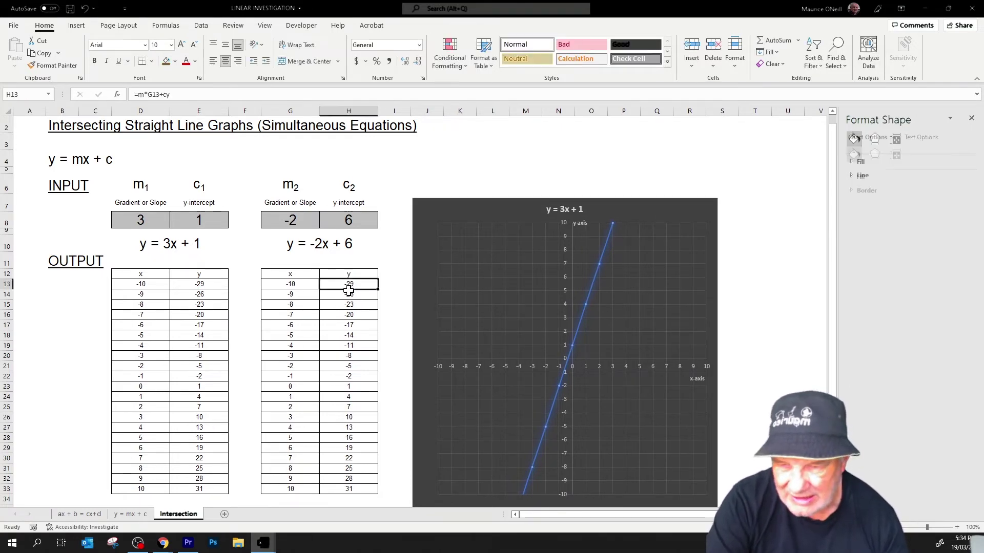
click(220, 94)
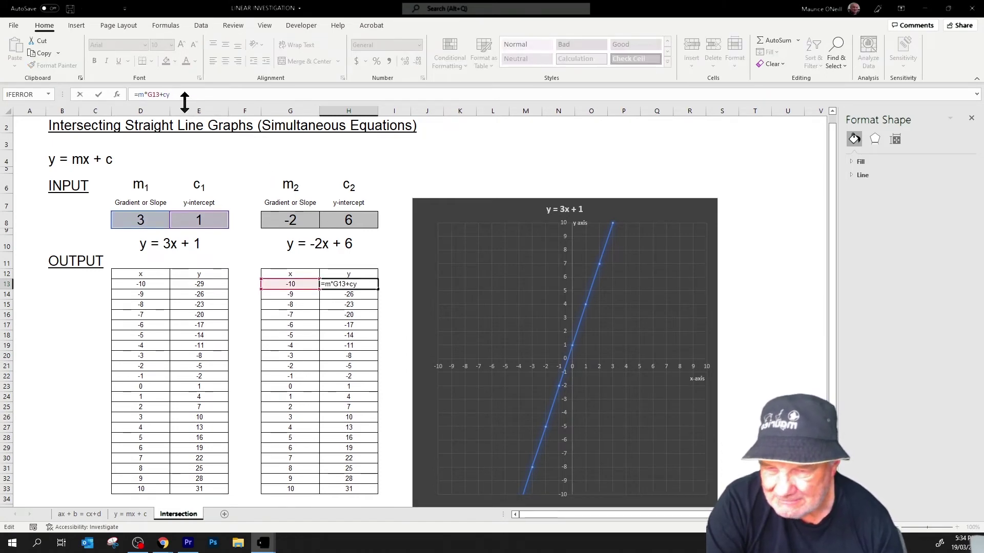
click(153, 96)
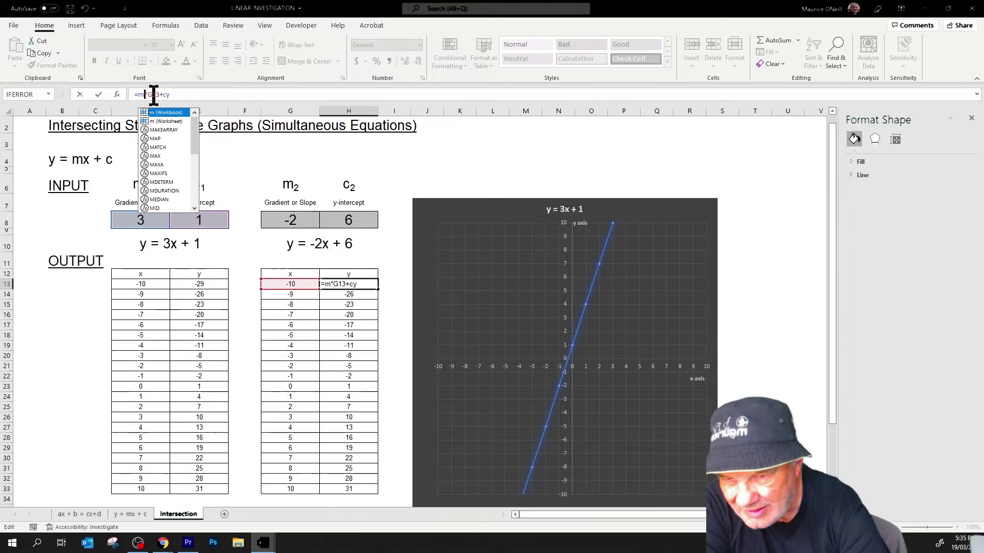
text(m)
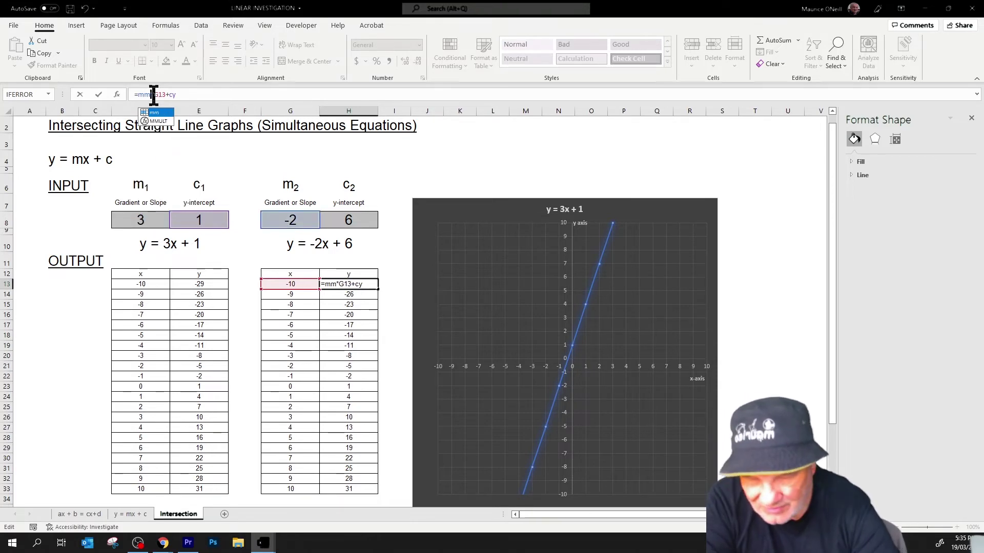
key(BackSpace)
key(Return)
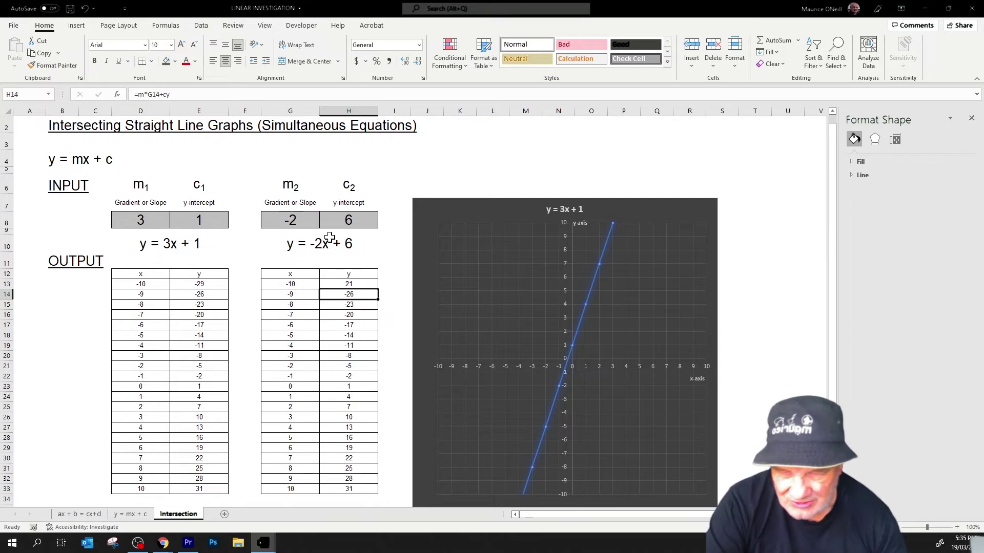
Replace the old intercept name with ccc in the formula.
click(183, 96)
key(BackSpace)
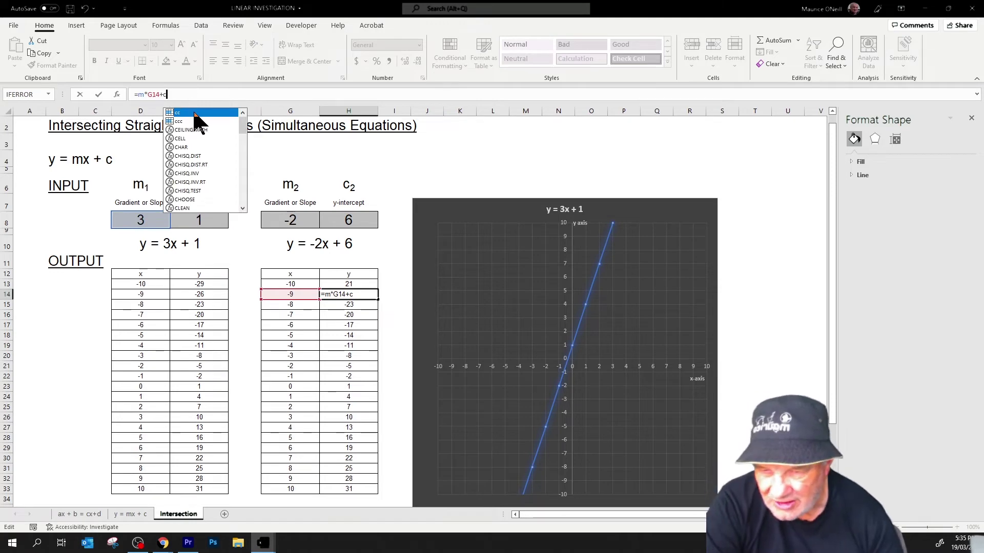
click(180, 121)
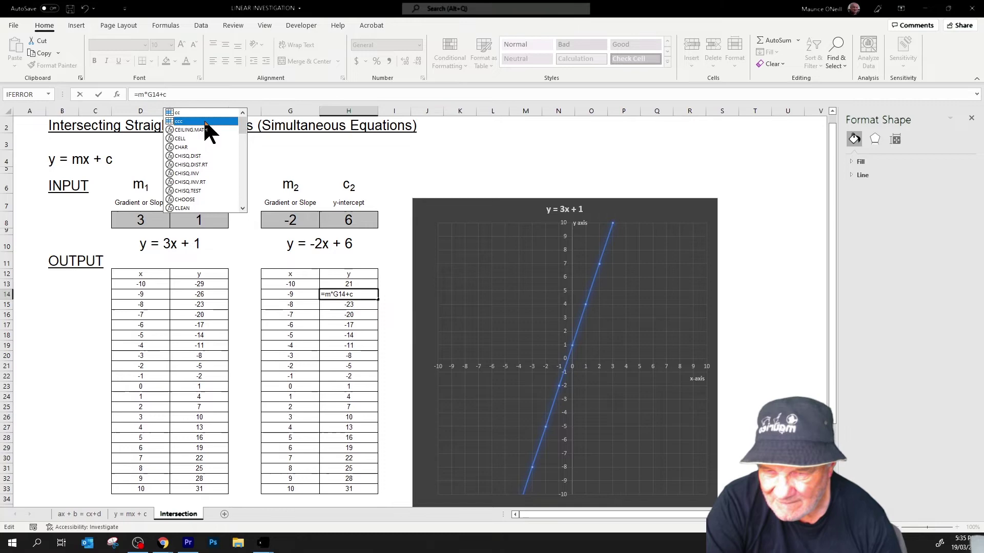
double_click(205, 121)
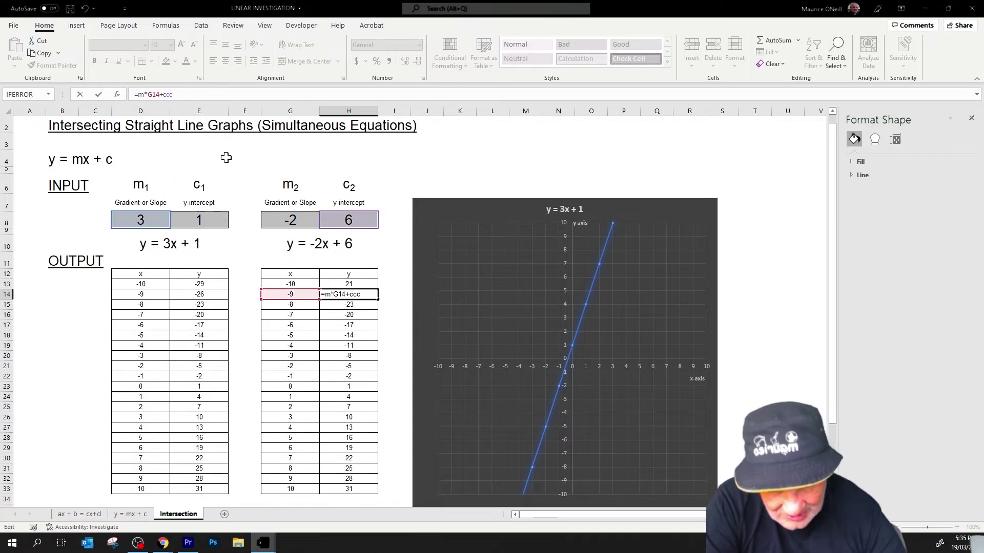
key(Return)
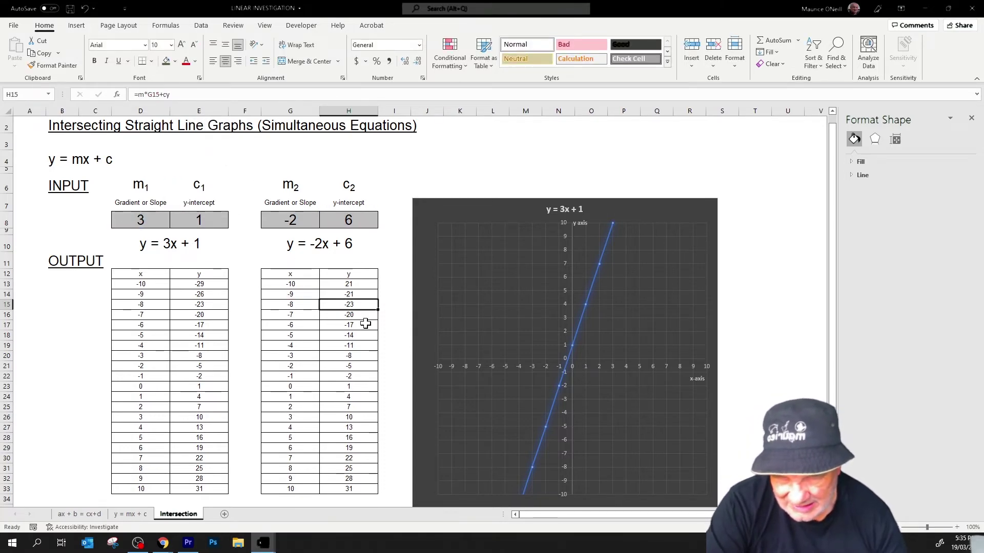
Compare the H13 and H14 formulas and correct H13 to =mm*G13+ccc.
click(348, 288)
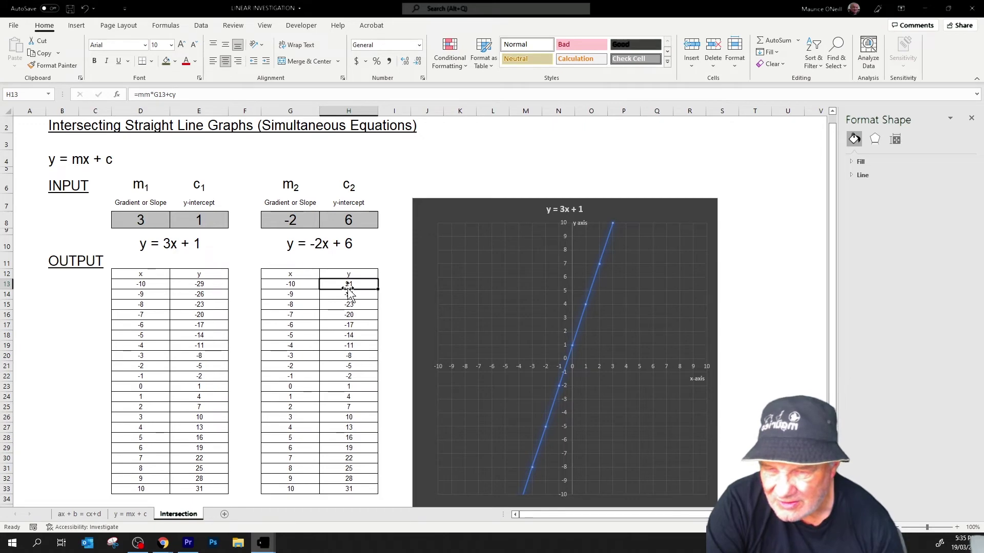
click(349, 295)
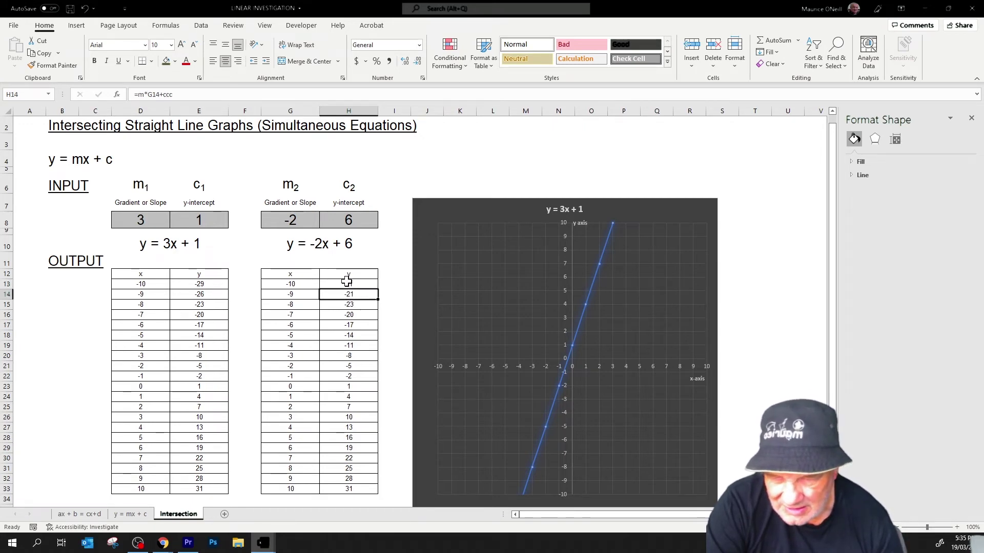
click(347, 282)
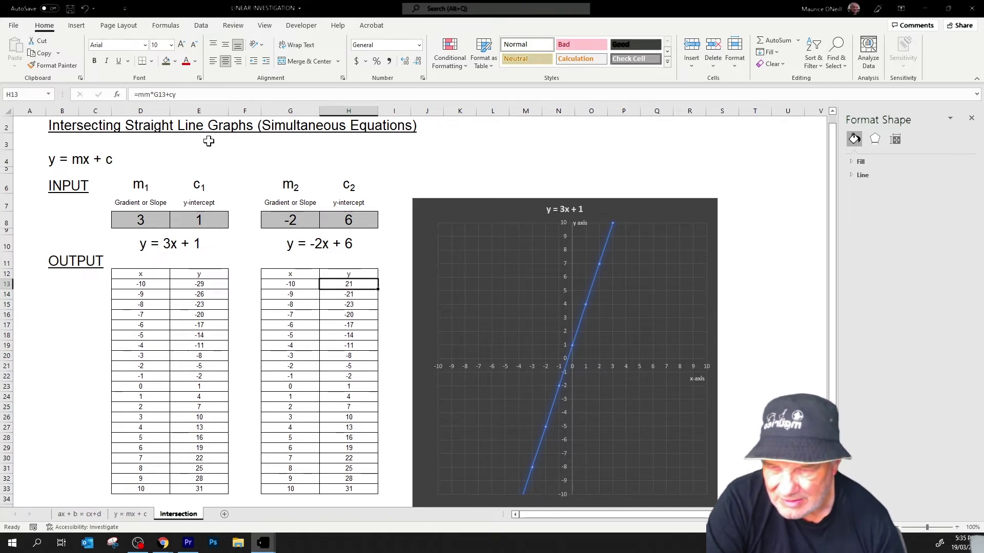
click(180, 95)
key(BackSpace)
text(cc)
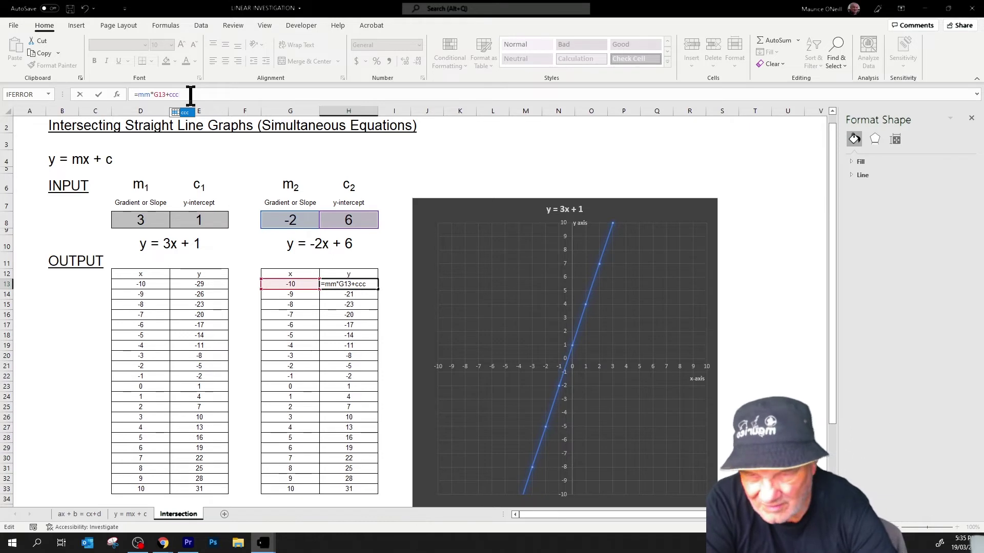
key(Return)
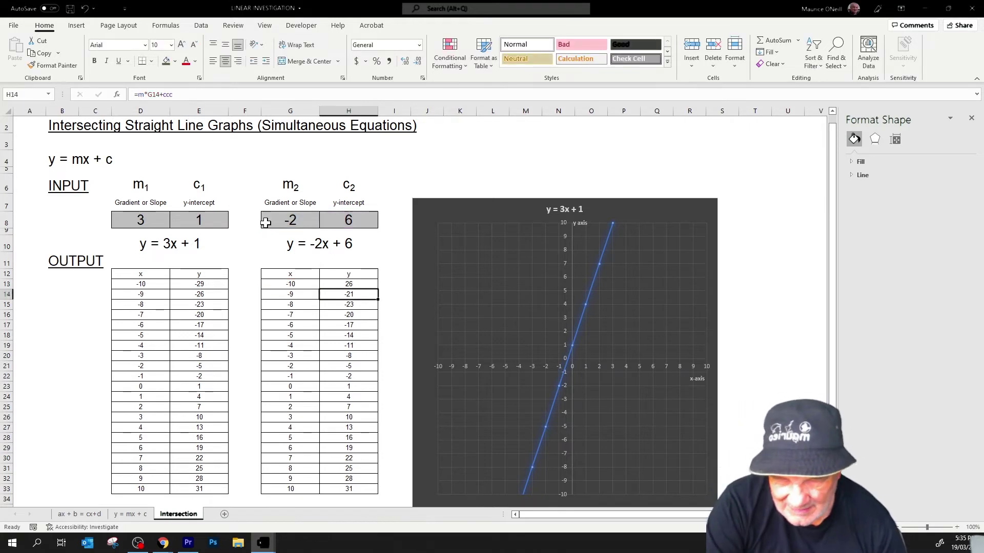
Fill H13's formula down to H33, giving y values 26 down to -14.
click(349, 284)
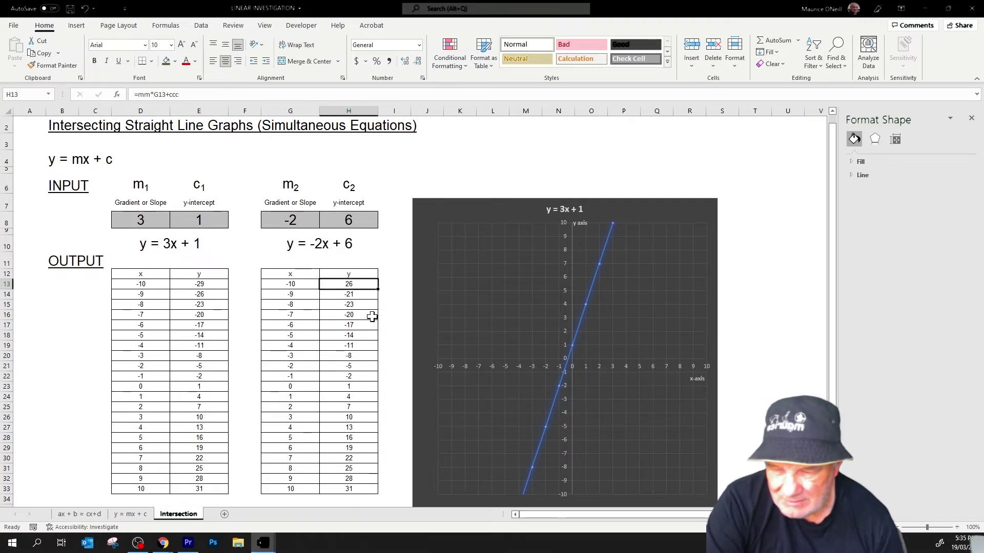
drag(378, 290, 383, 491)
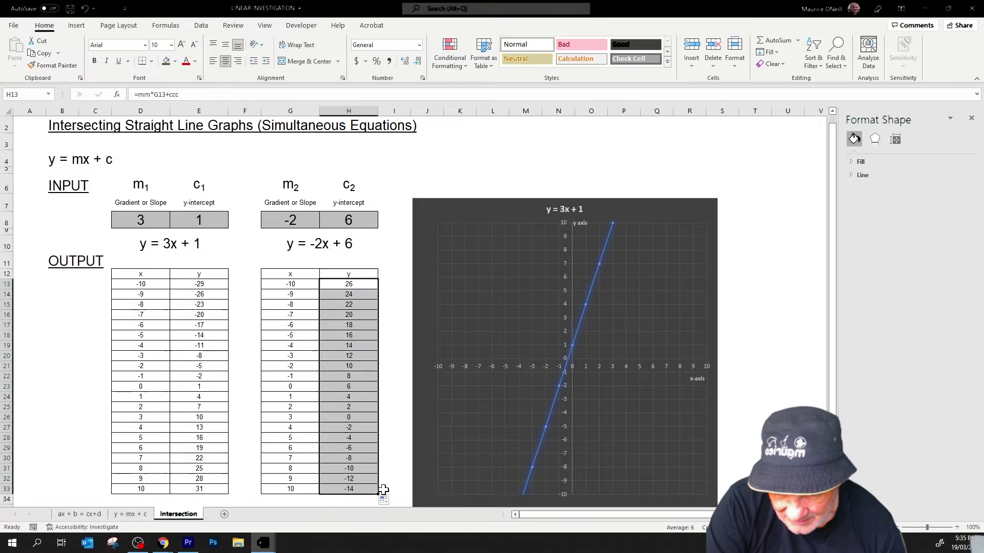
click(396, 357)
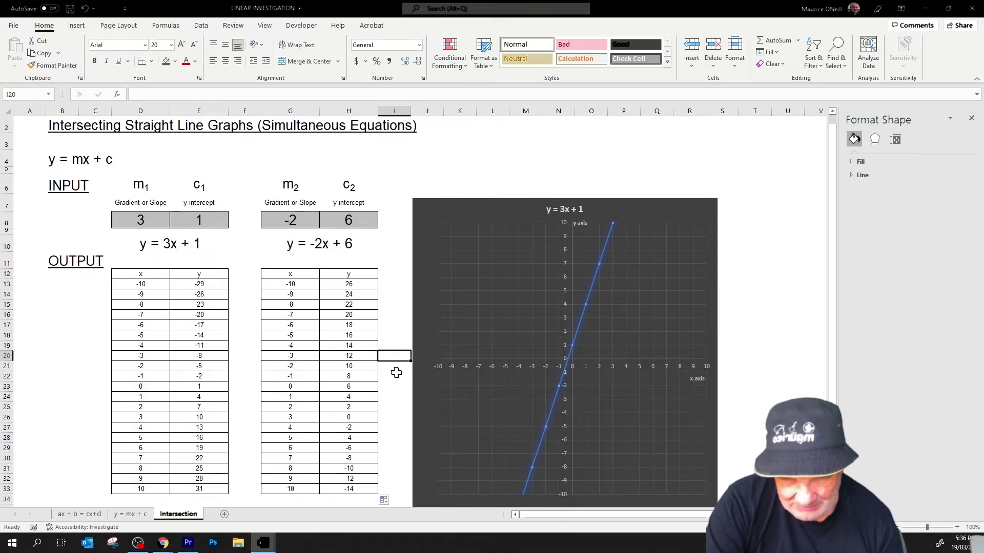
Select the graph and bring up its Chart Design options.
click(401, 322)
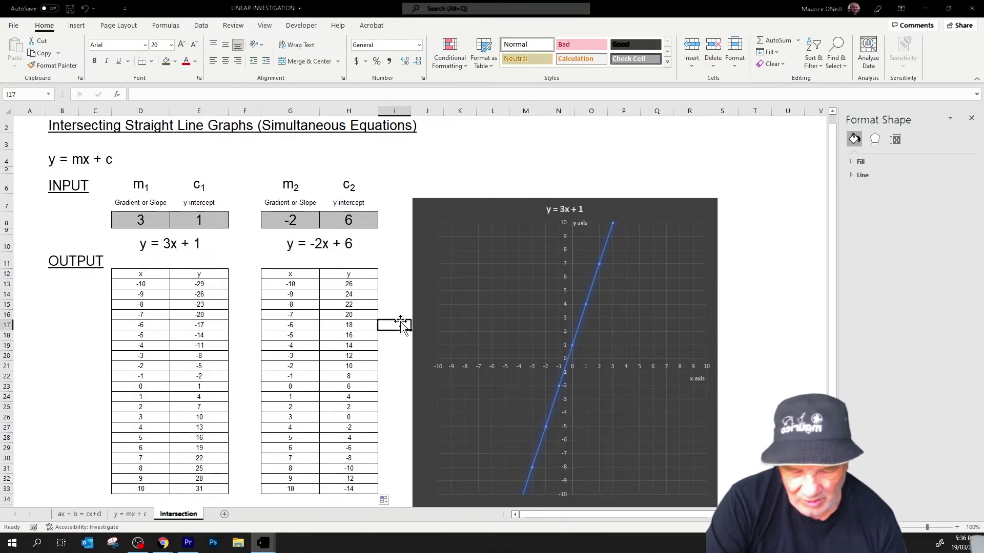
click(545, 322)
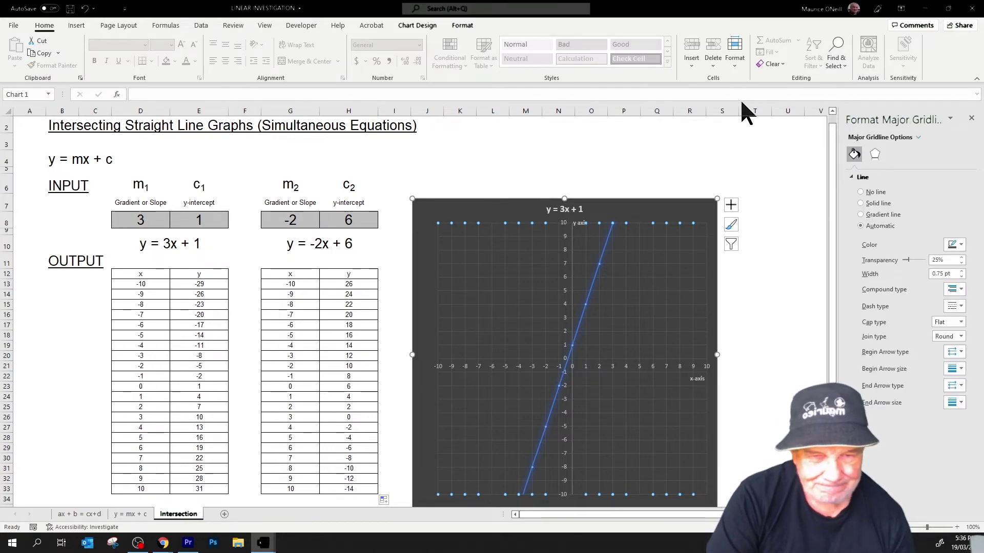
click(416, 25)
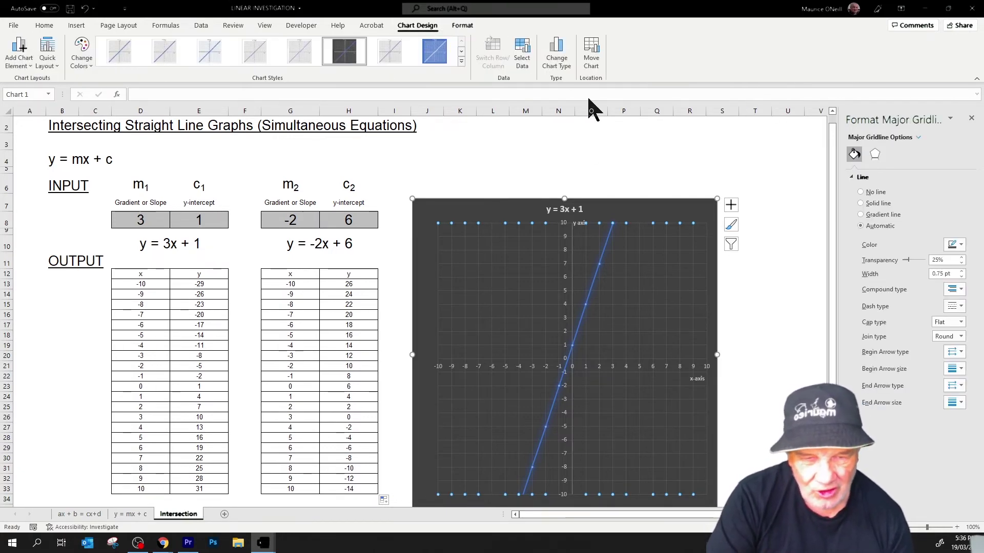
In Select Data, add a new series named from the y = -2x + 6 heading in G10.
click(522, 61)
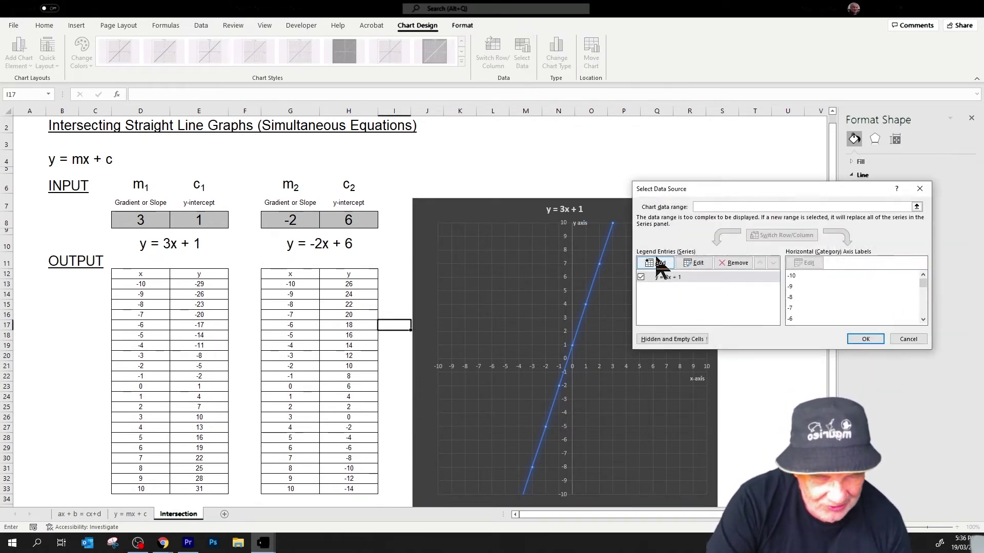
click(658, 263)
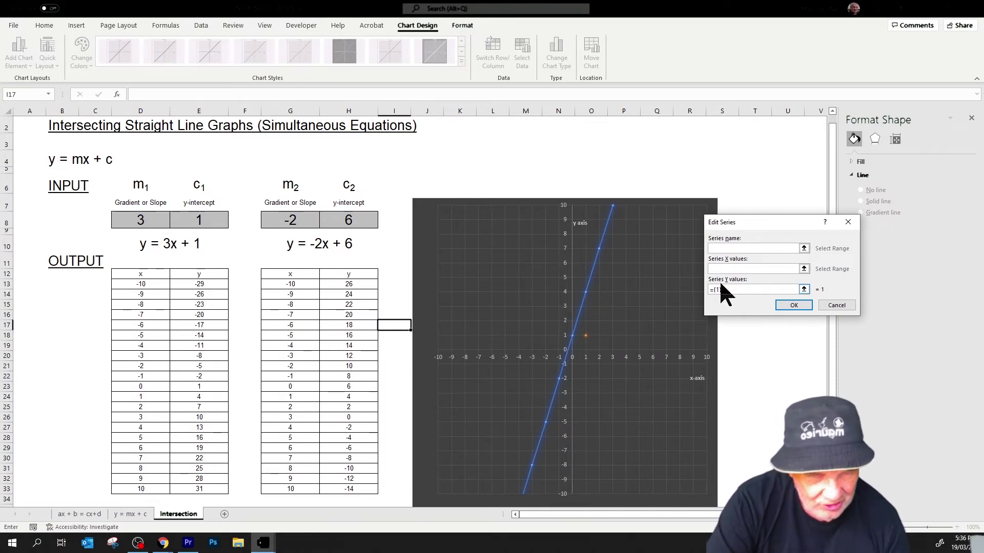
click(339, 240)
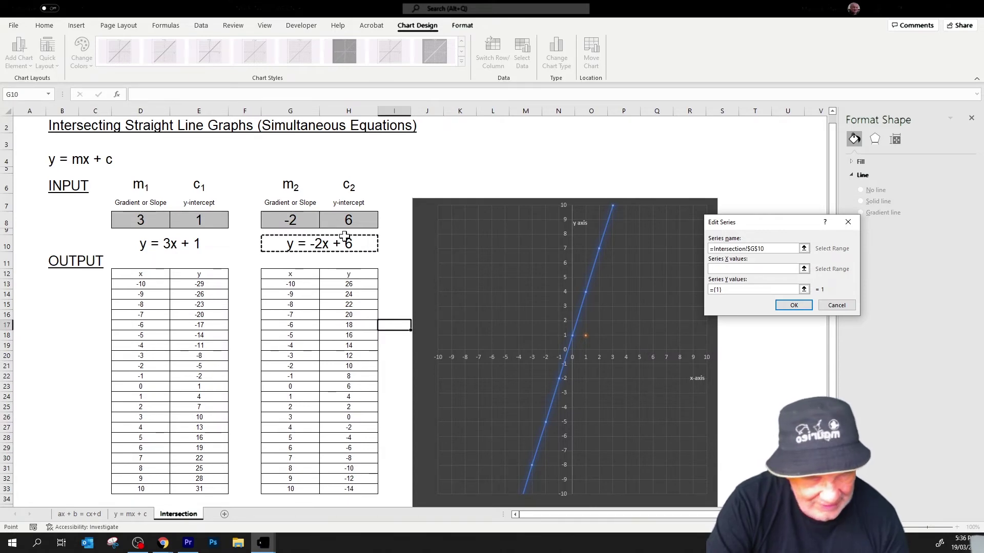
key(Return)
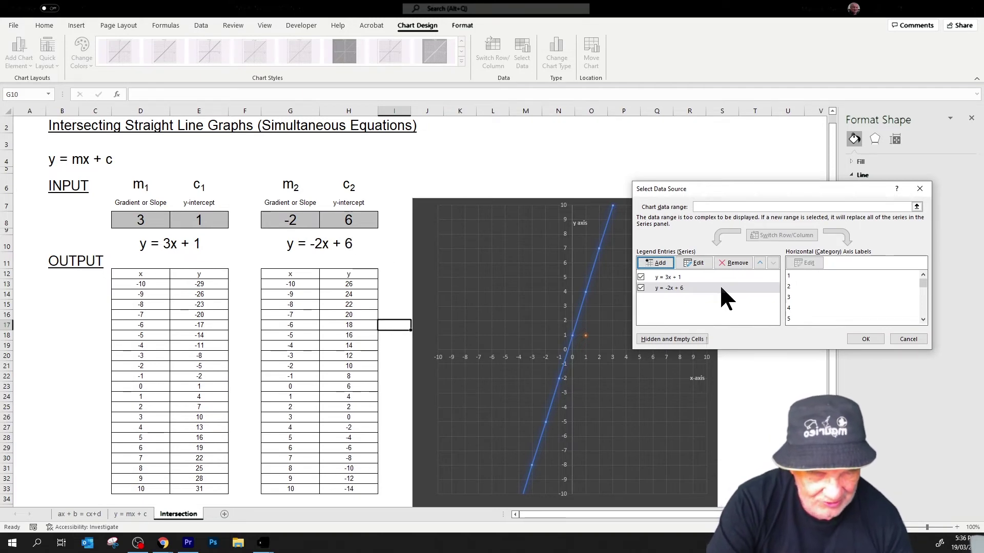
Set the new series' x values to D13:D33.
click(697, 263)
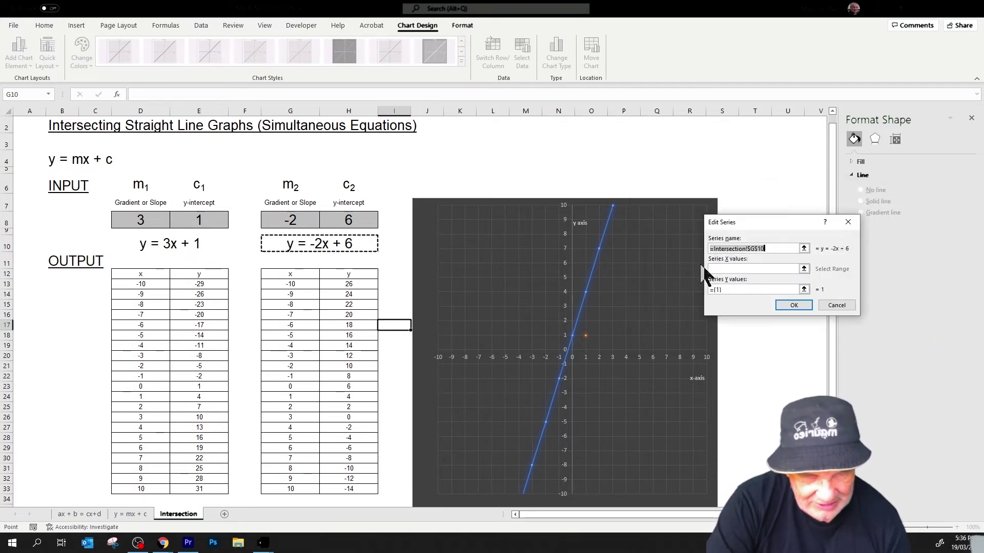
click(718, 268)
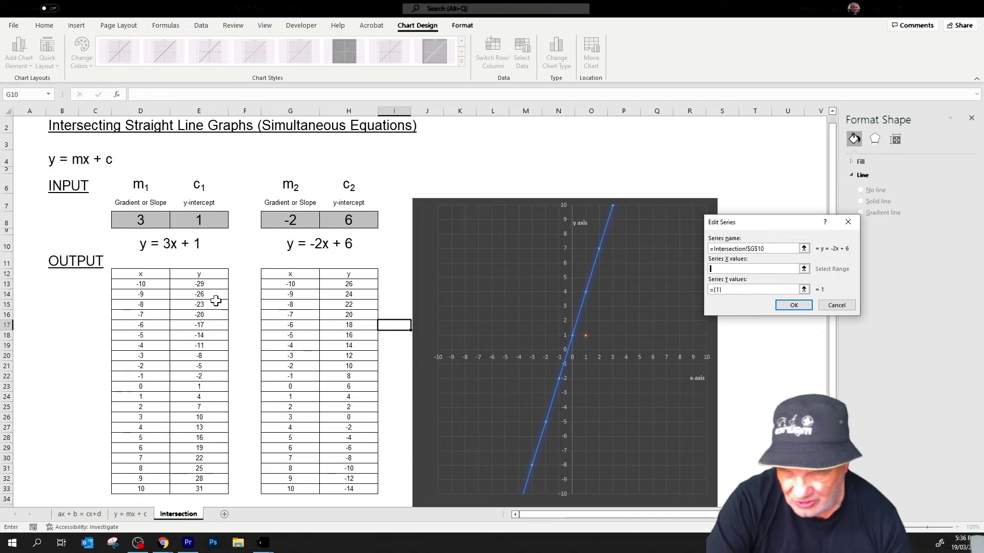
drag(154, 280, 154, 488)
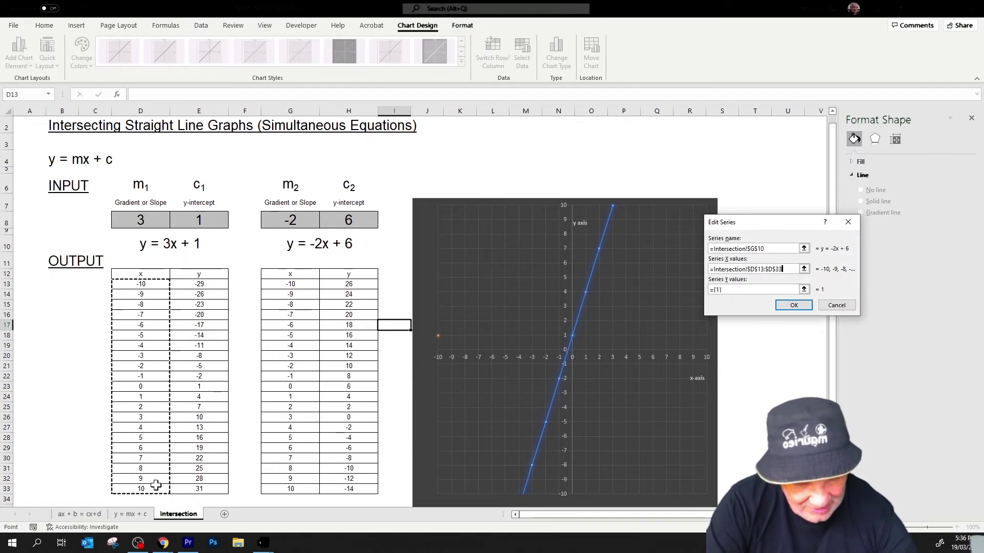
key(Return)
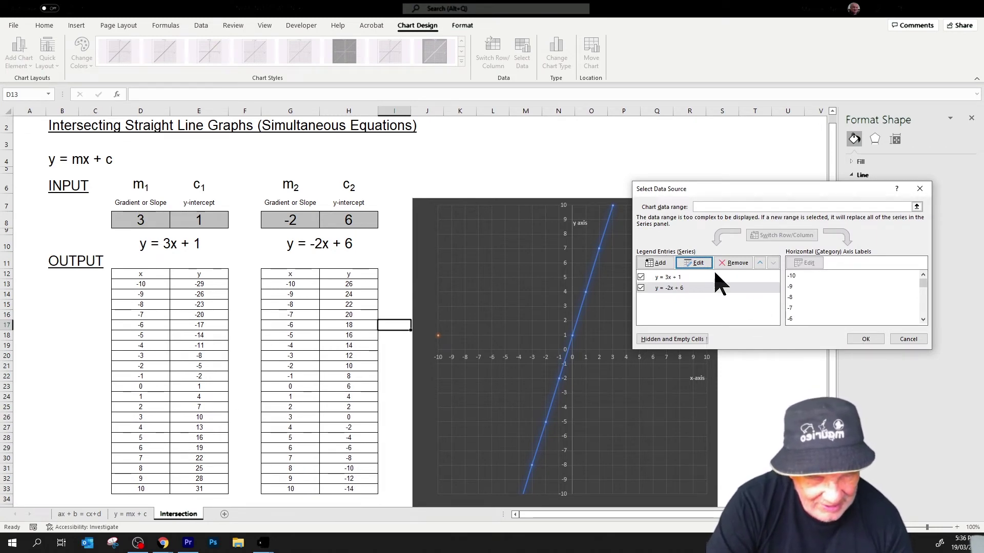
Try picking the second series' y values from column H, dismissing the formula errors.
click(698, 263)
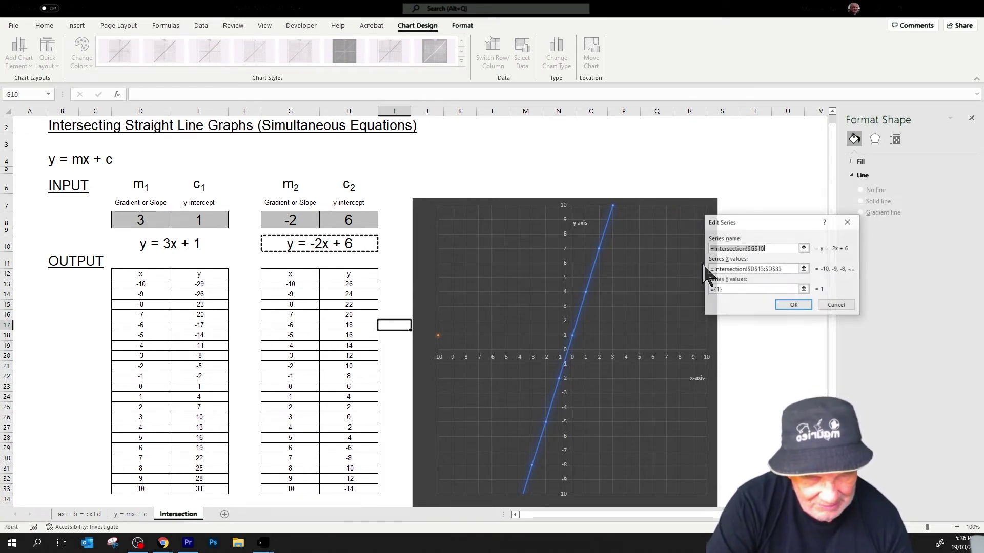
click(762, 290)
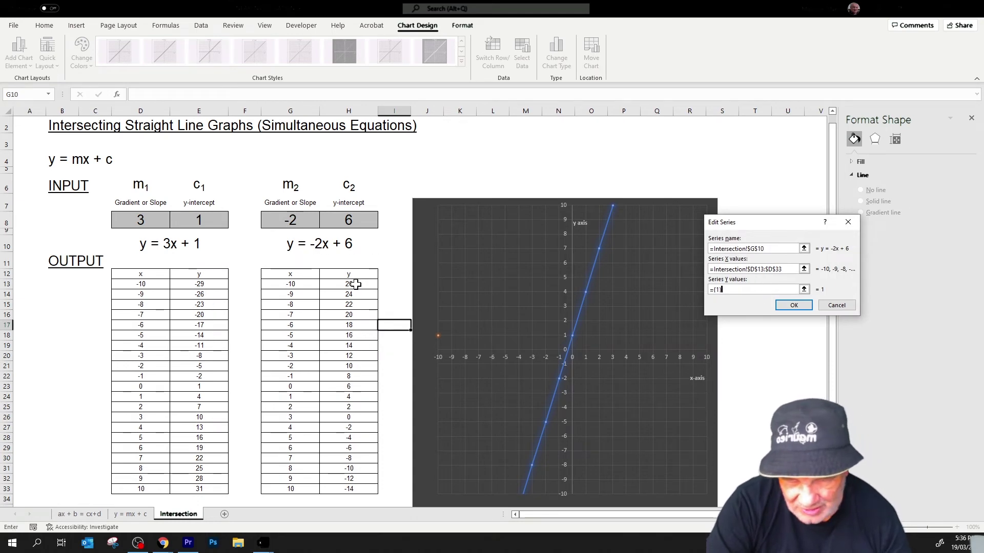
text(+)
drag(354, 283, 366, 491)
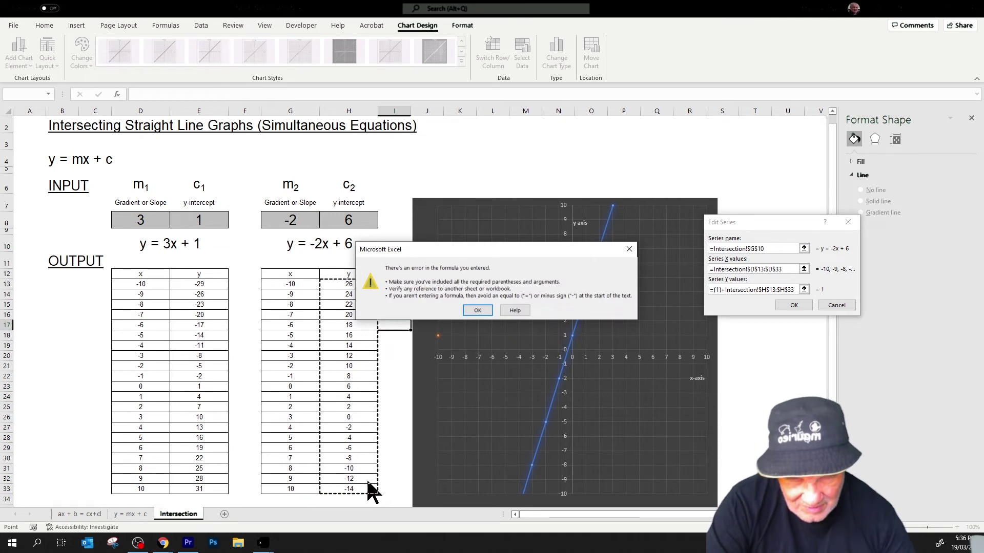
click(477, 311)
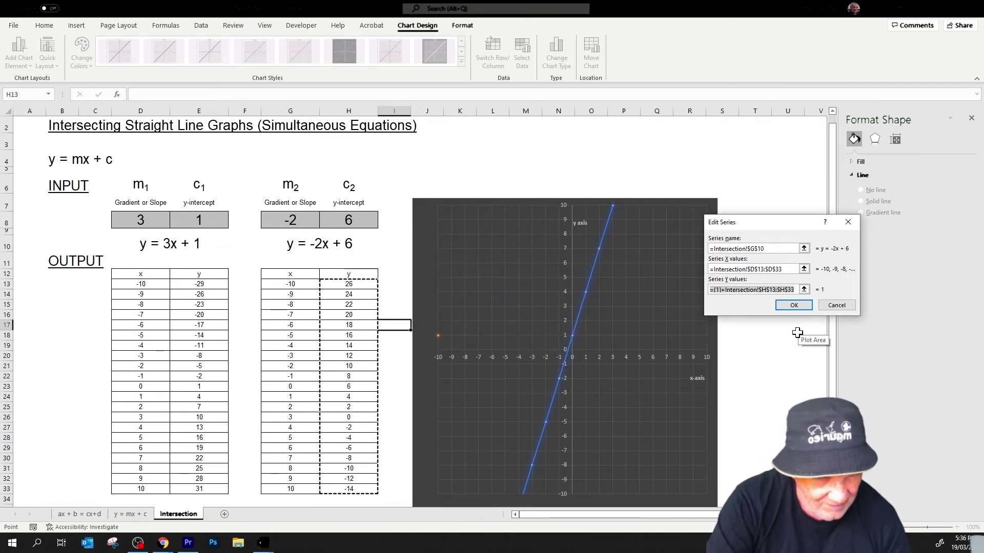
click(333, 313)
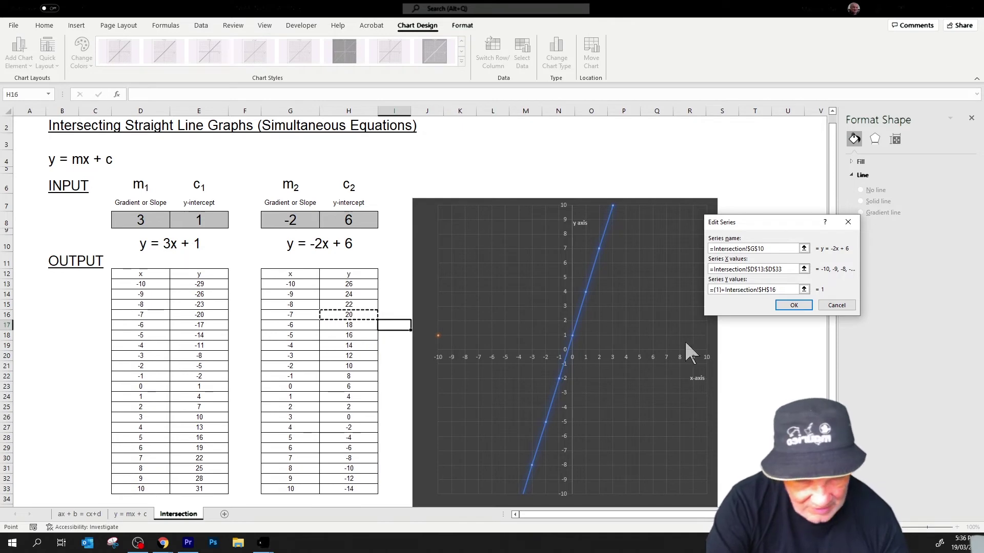
click(799, 306)
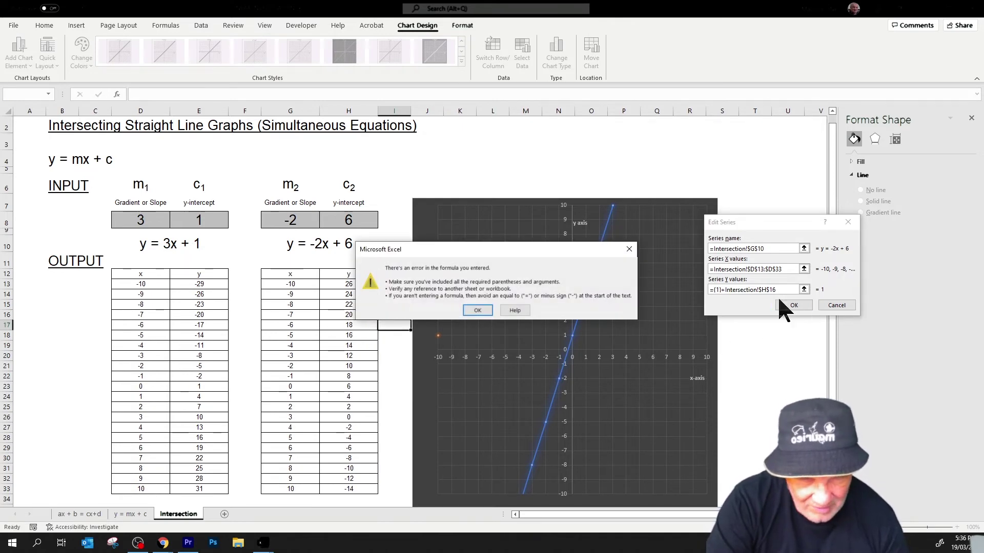
click(477, 310)
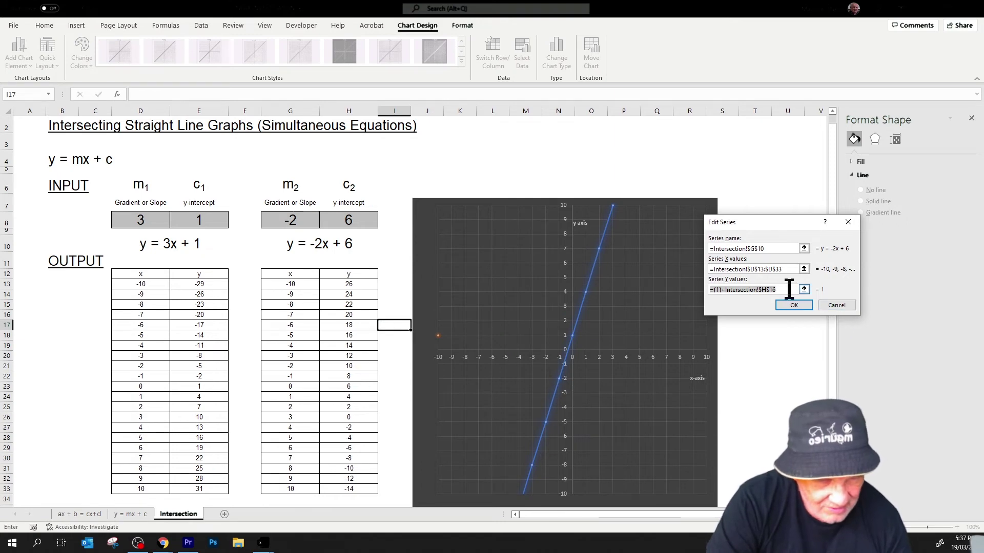
Clear the y values entry and set it to H13:H33.
click(744, 291)
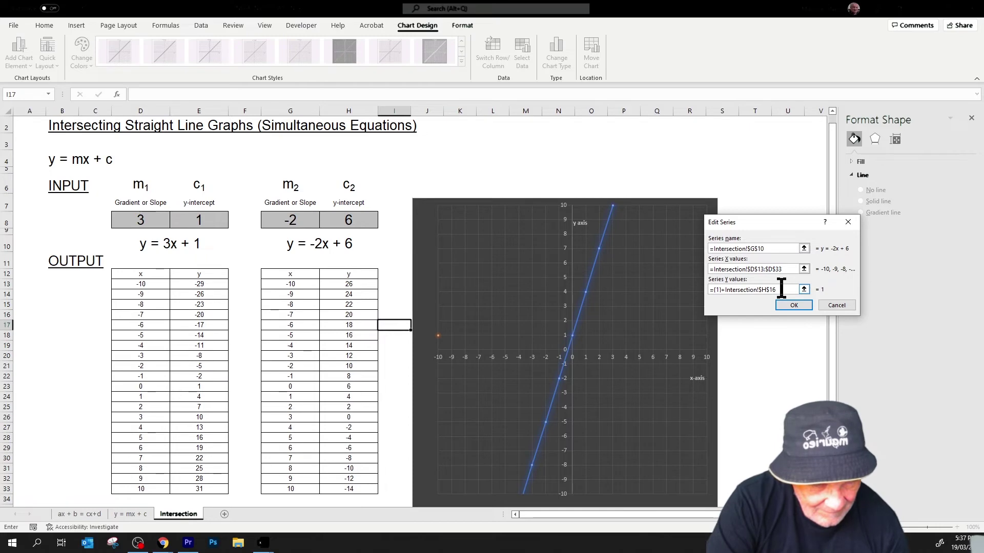
key(BackSpace)
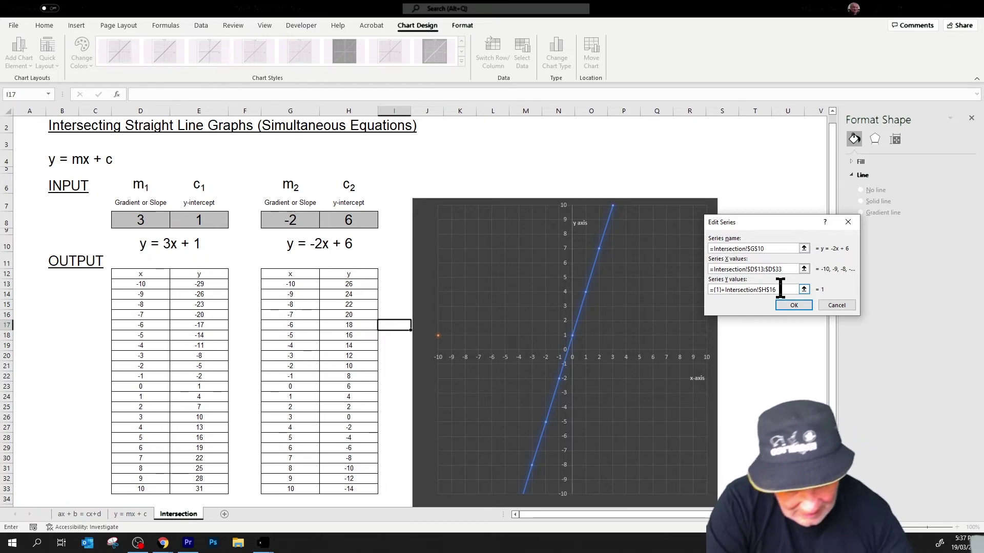
key(BackSpace)
key(BackSpace)
key(BackSpace)
key(BackSpace)
key(BackSpace)
key(BackSpace)
key(BackSpace)
key(BackSpace)
key(BackSpace)
key(BackSpace)
key(BackSpace)
key(BackSpace)
key(BackSpace)
key(BackSpace)
key(BackSpace)
key(BackSpace)
key(BackSpace)
key(BackSpace)
key(BackSpace)
key(BackSpace)
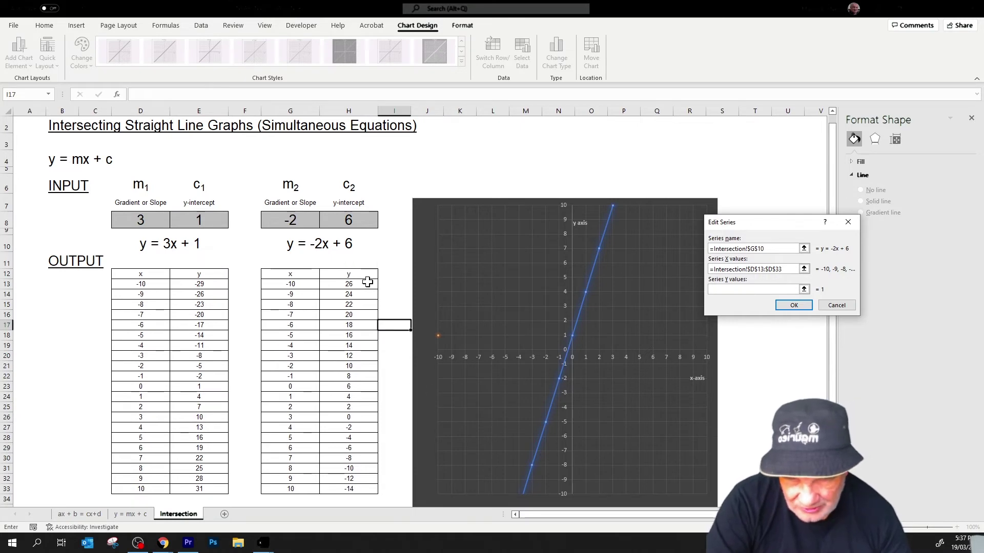
mouse_move(361, 283)
mouse_down()
mouse_move(351, 475)
mouse_move(361, 488)
mouse_up()
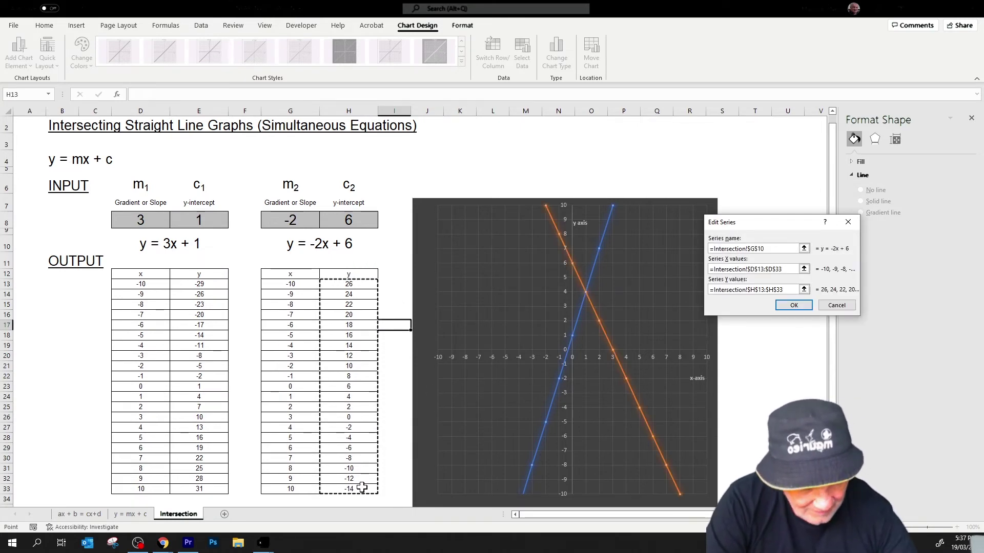
key(Return)
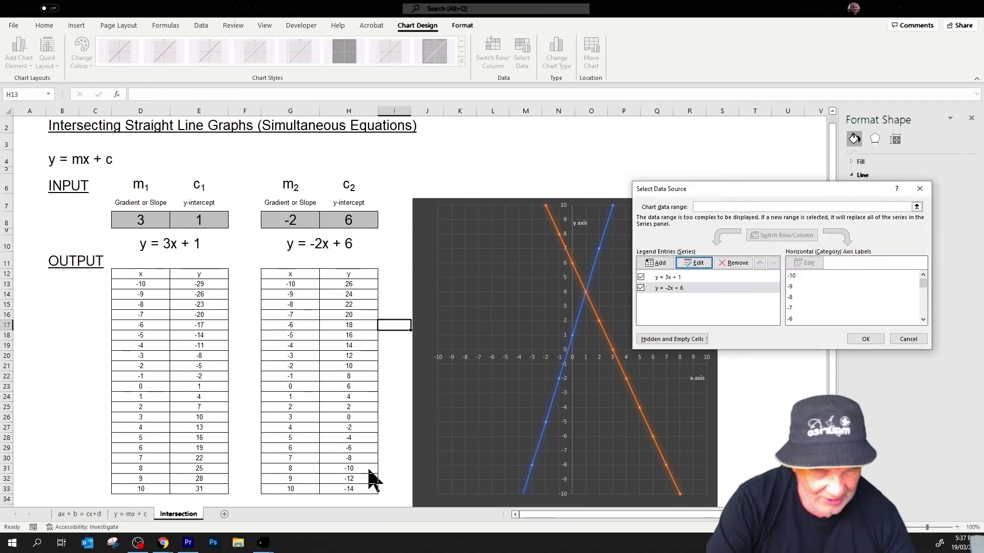
Apply the new series to the chart and raise the y axis title beside 10.
click(877, 340)
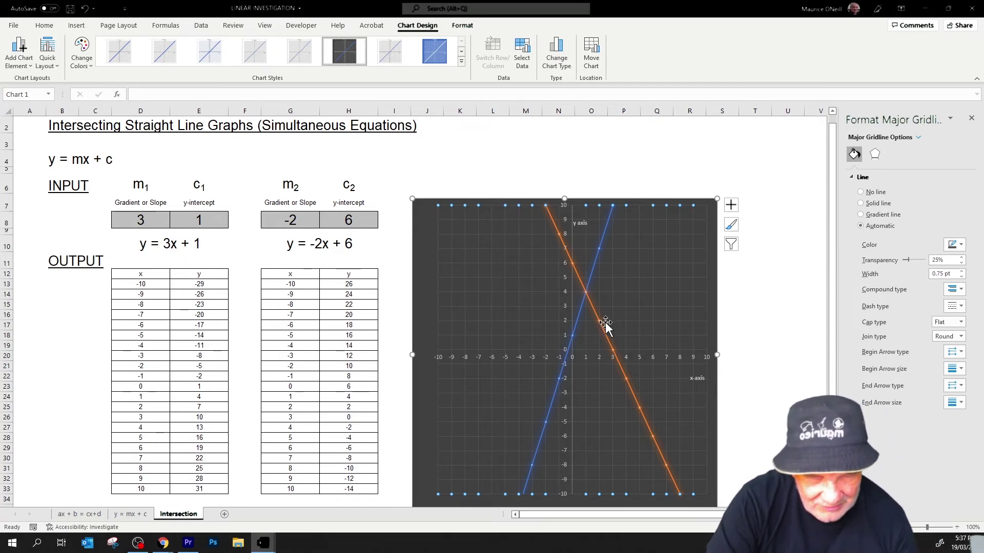
click(582, 224)
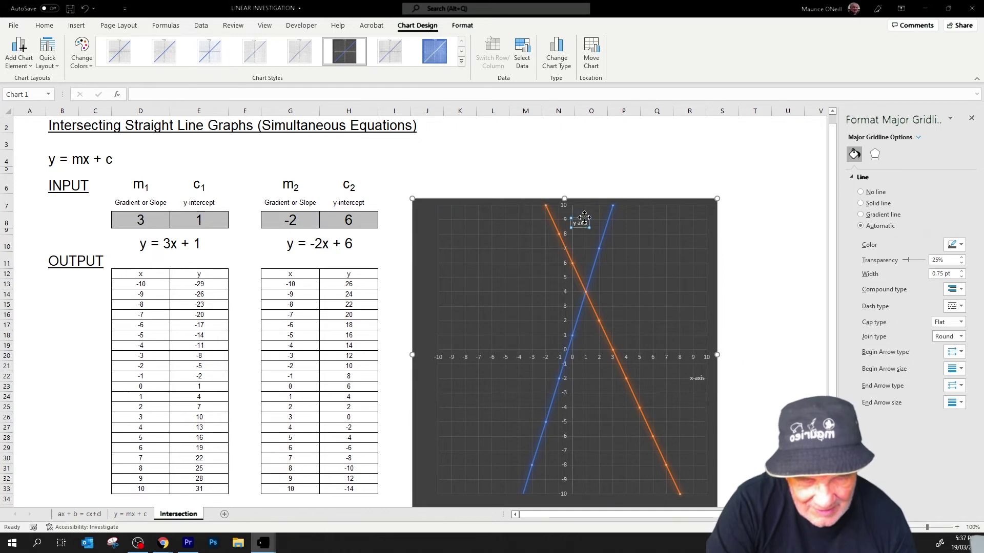
drag(584, 210, 583, 211)
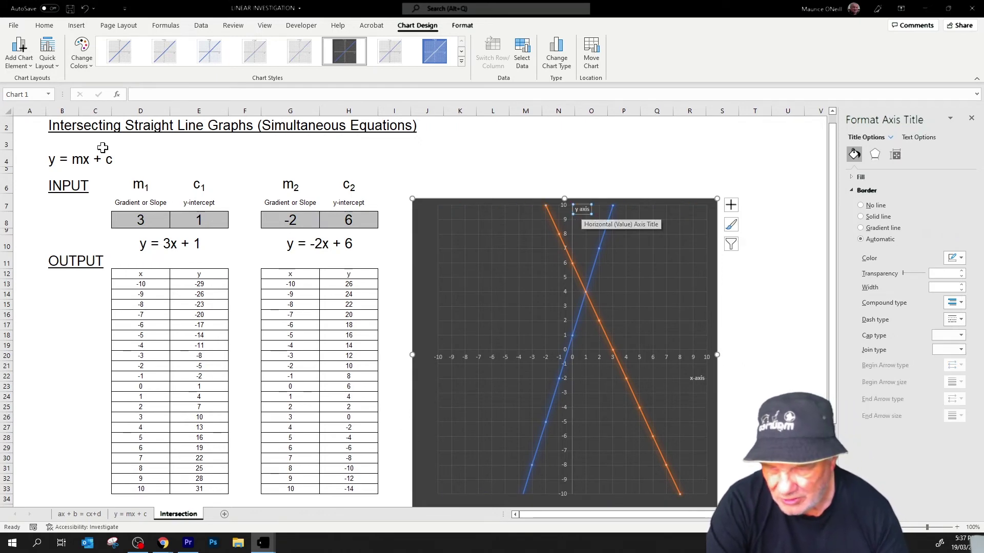
Add a legend at the top of the chart, with no chart title.
click(21, 59)
mouse_move(47, 182)
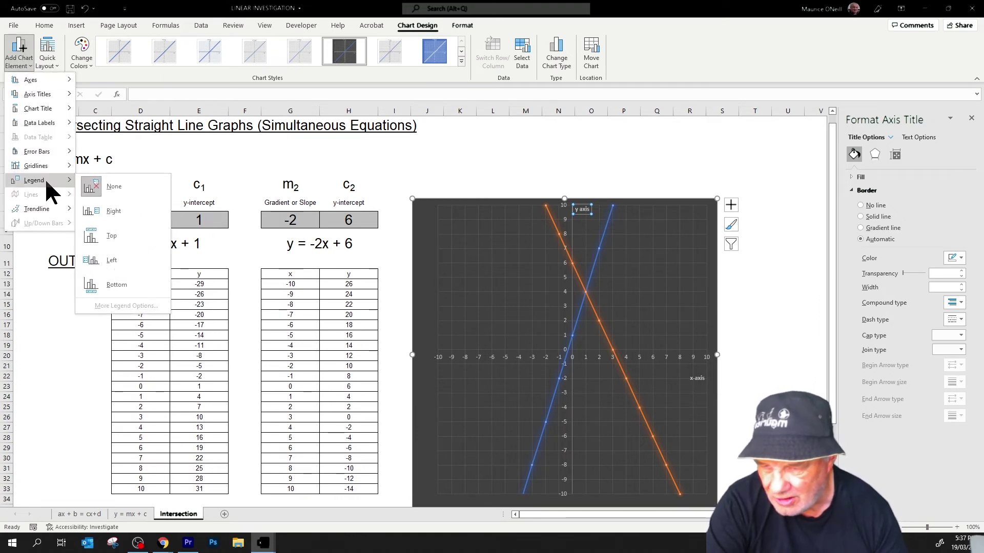
click(110, 239)
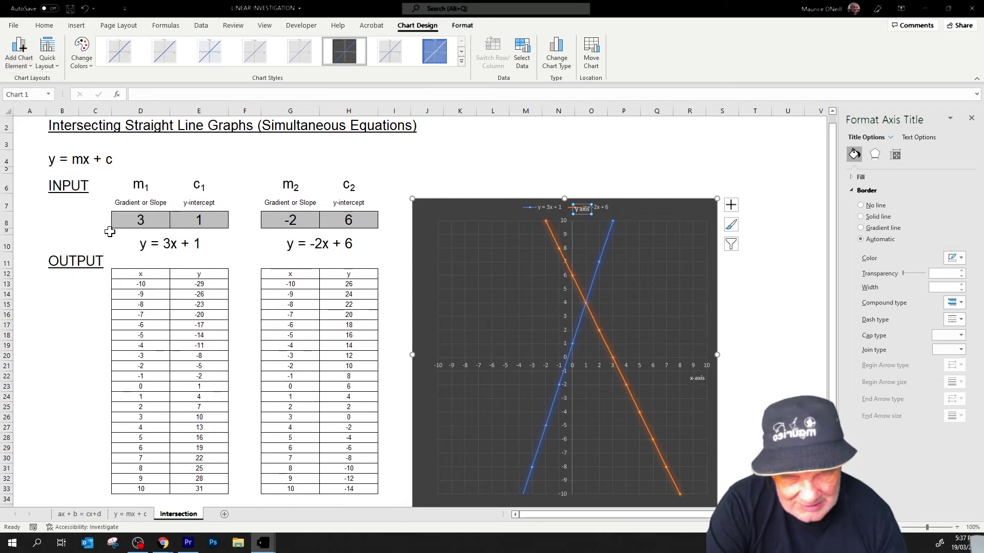
click(632, 209)
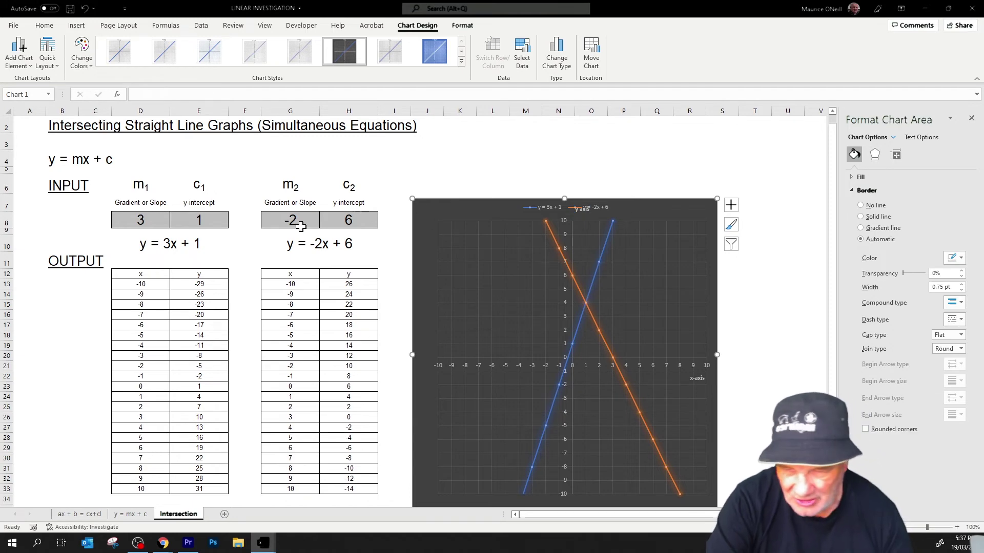
click(19, 59)
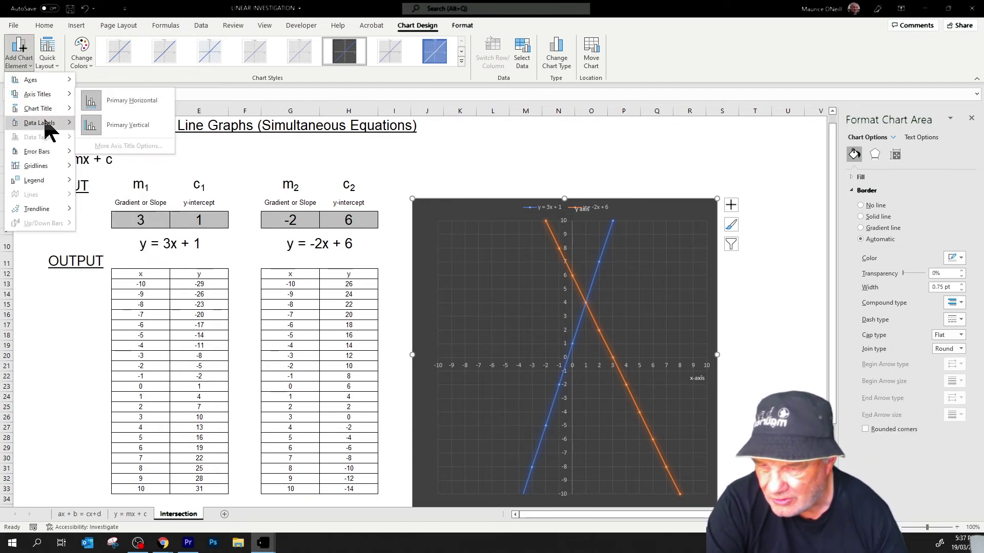
mouse_move(49, 114)
click(105, 113)
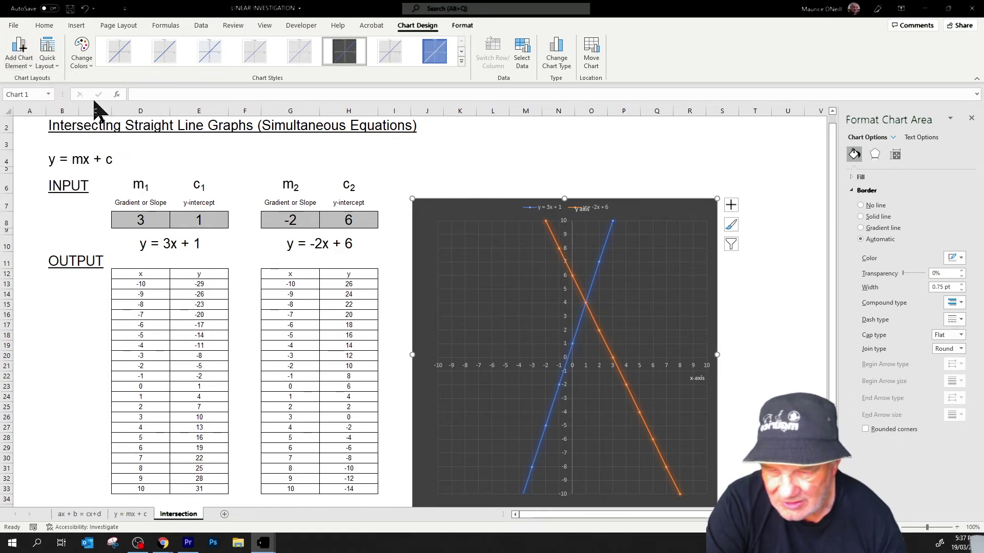
Shift the legend right along the top of the chart.
click(97, 314)
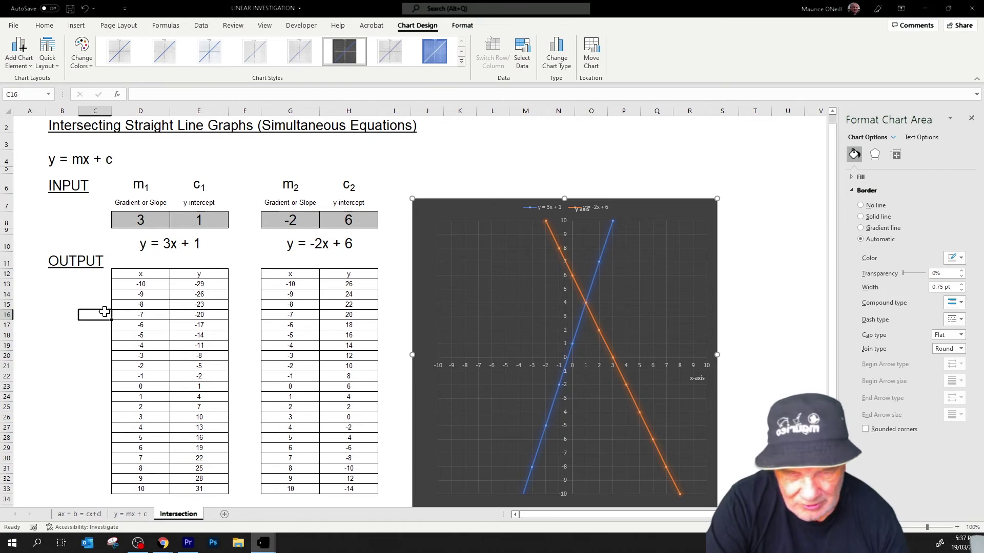
click(580, 212)
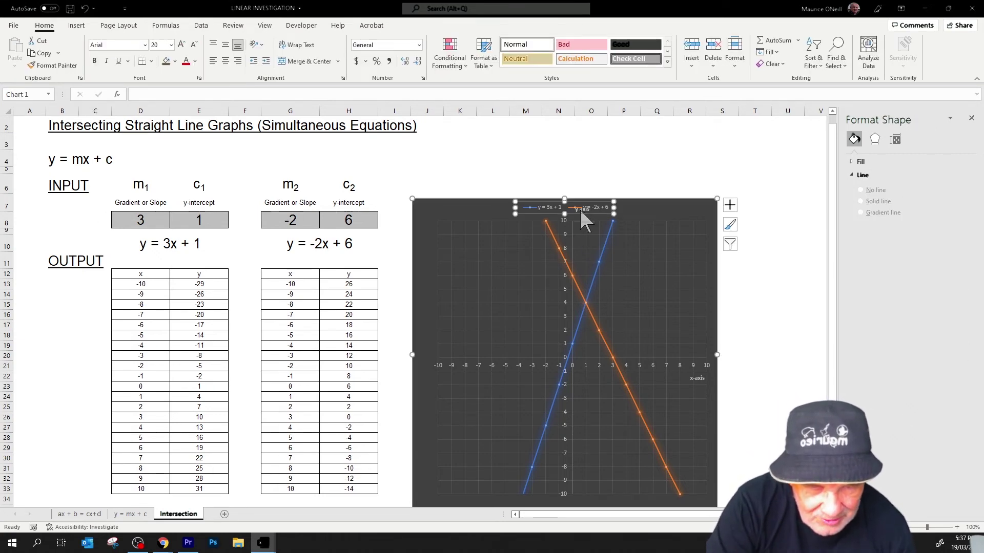
click(583, 220)
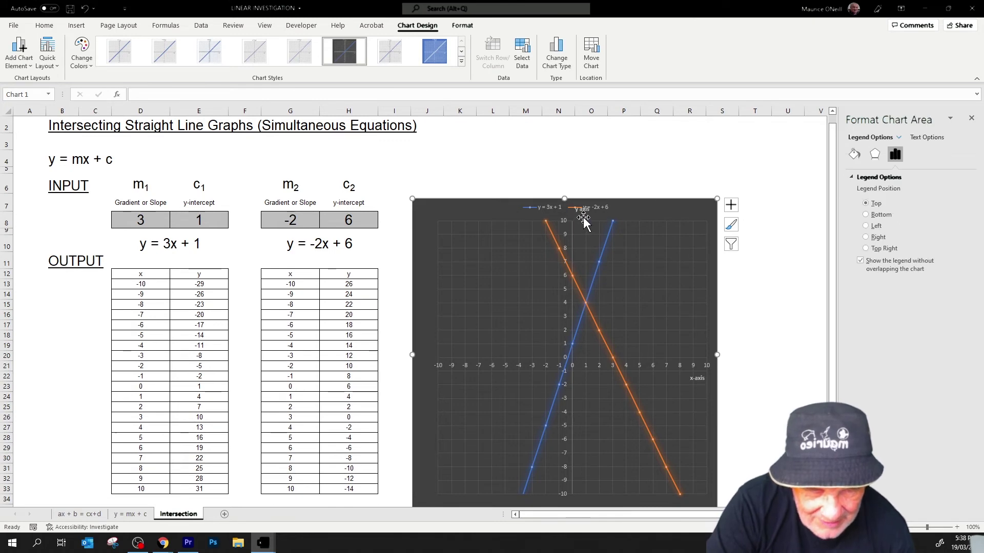
click(587, 212)
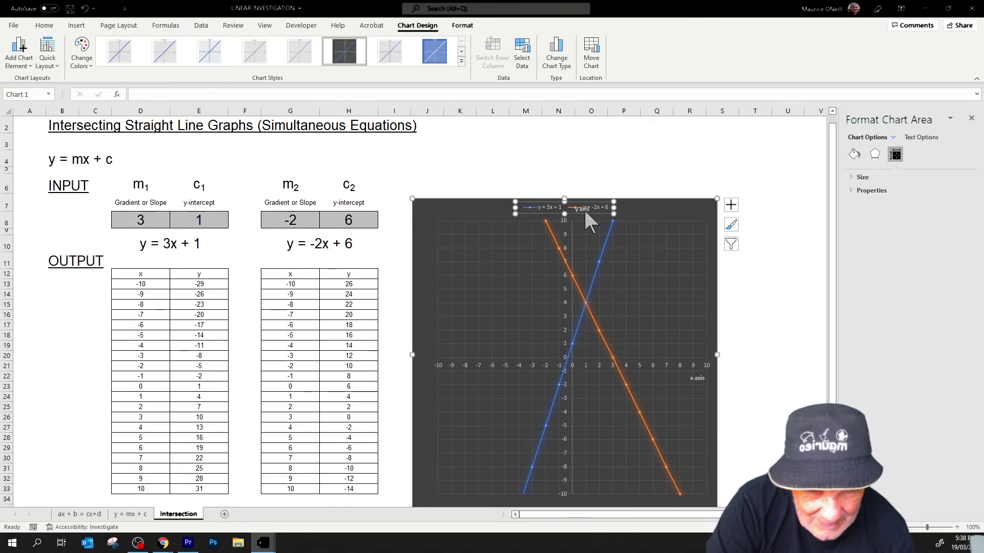
click(584, 214)
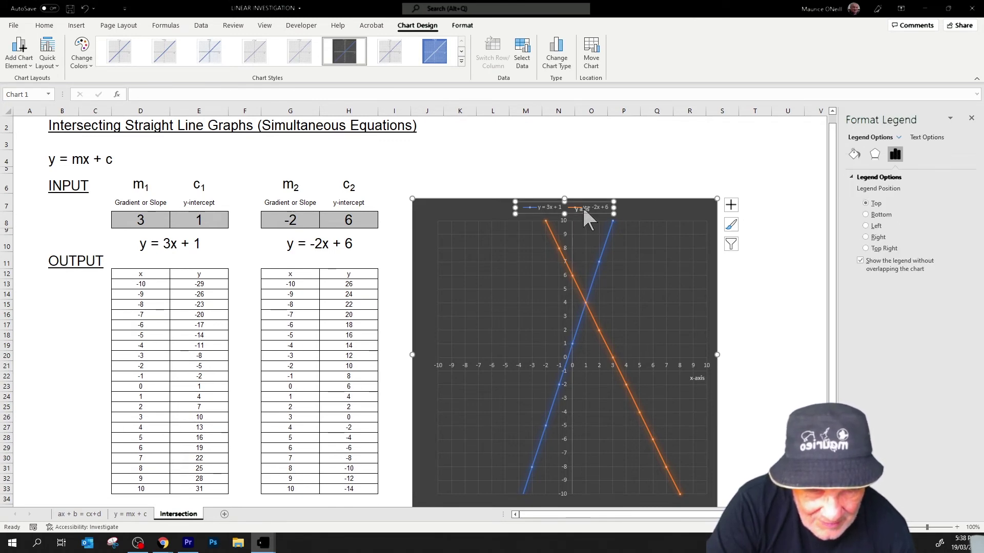
click(583, 208)
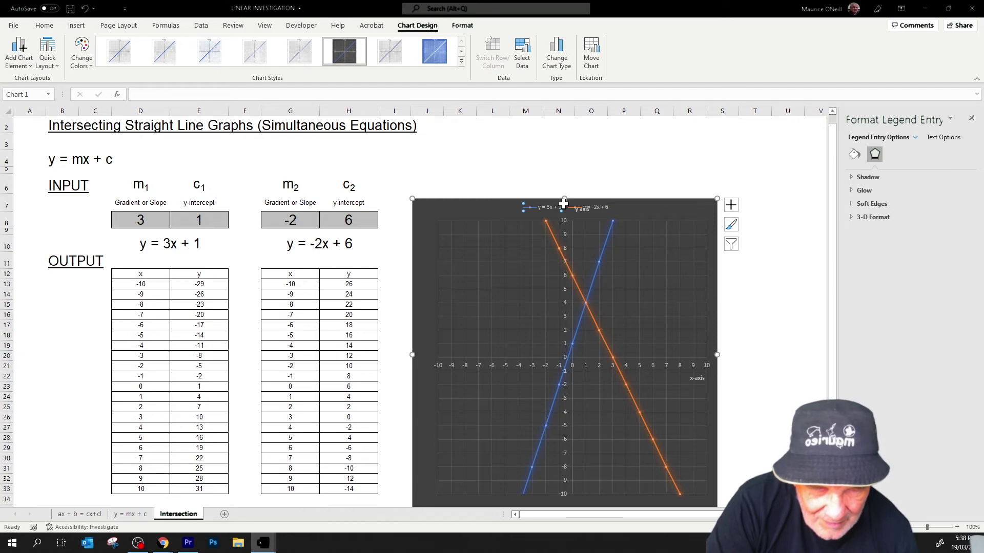
click(602, 204)
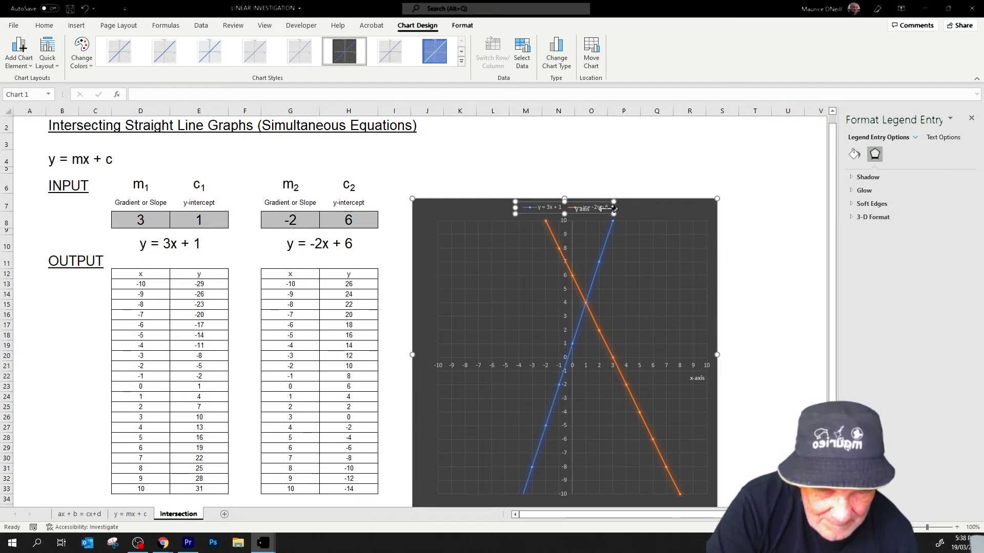
drag(607, 209, 620, 217)
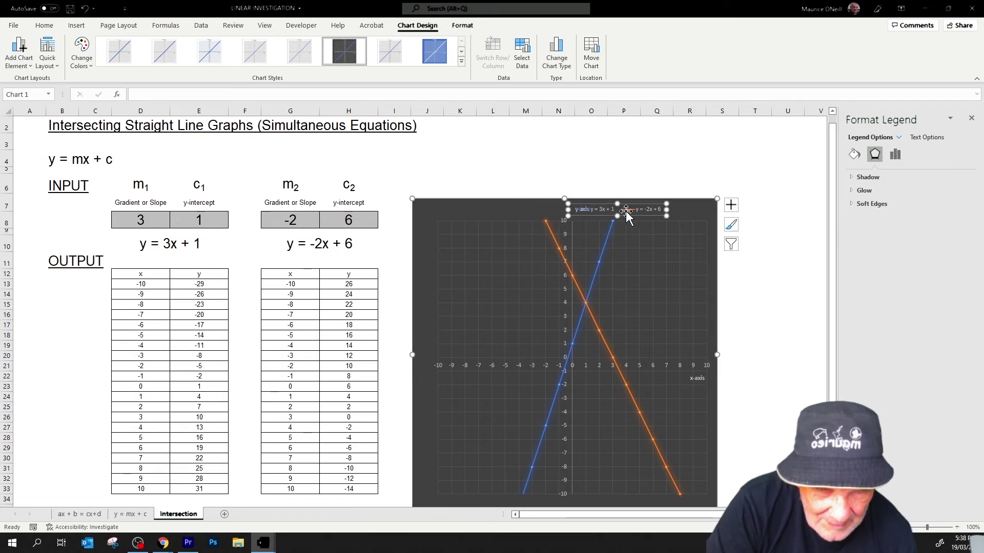
click(630, 209)
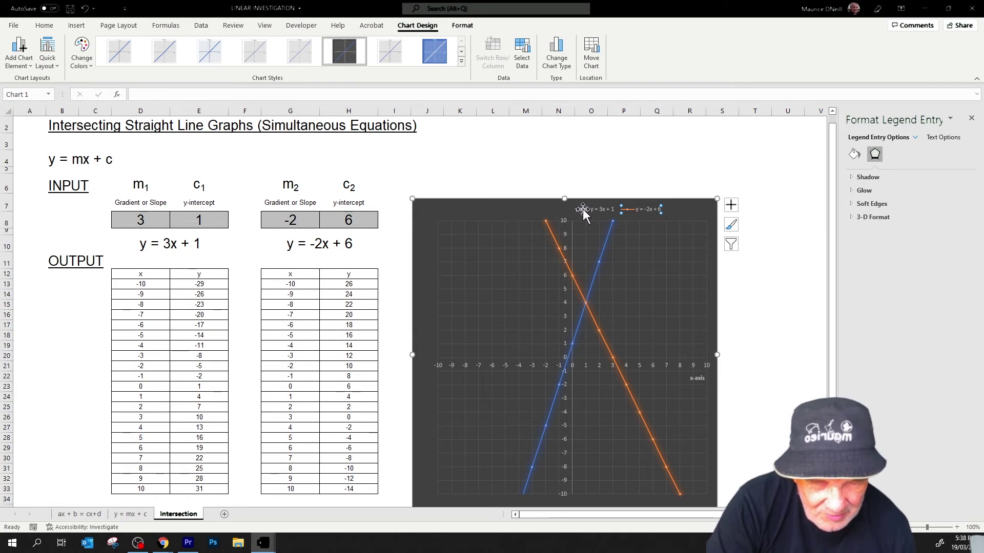
click(611, 215)
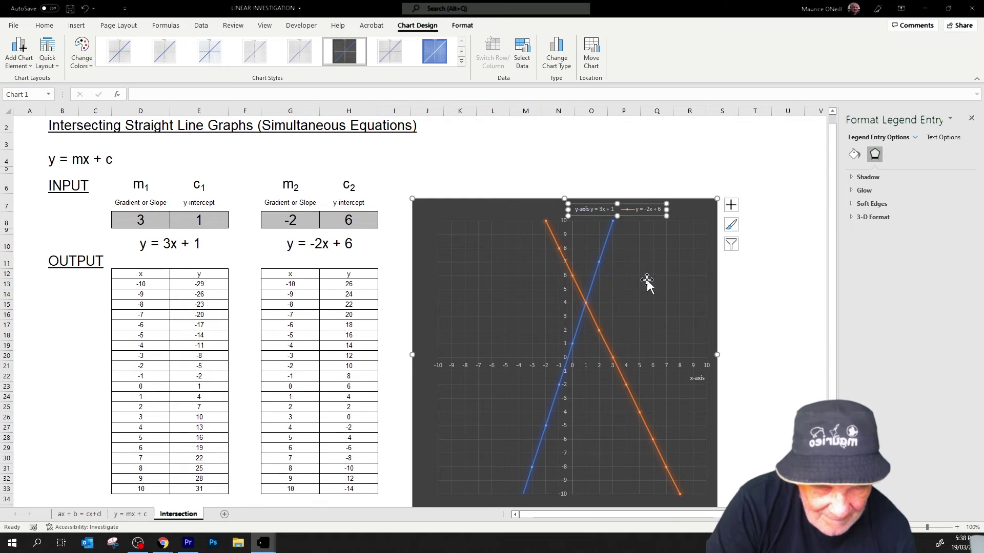
Centre the legend across the top of the chart.
drag(649, 281, 650, 283)
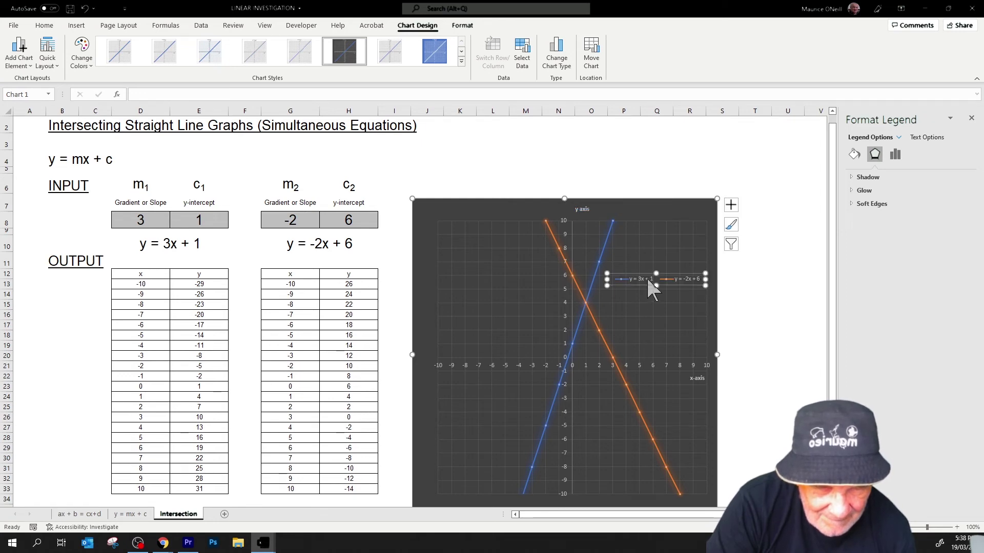
click(587, 210)
drag(588, 213, 592, 251)
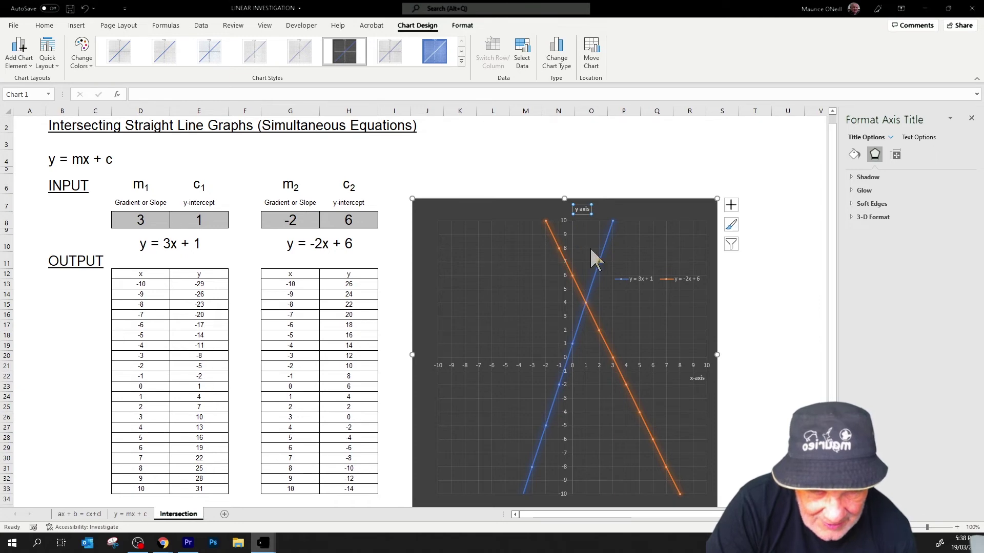
click(648, 279)
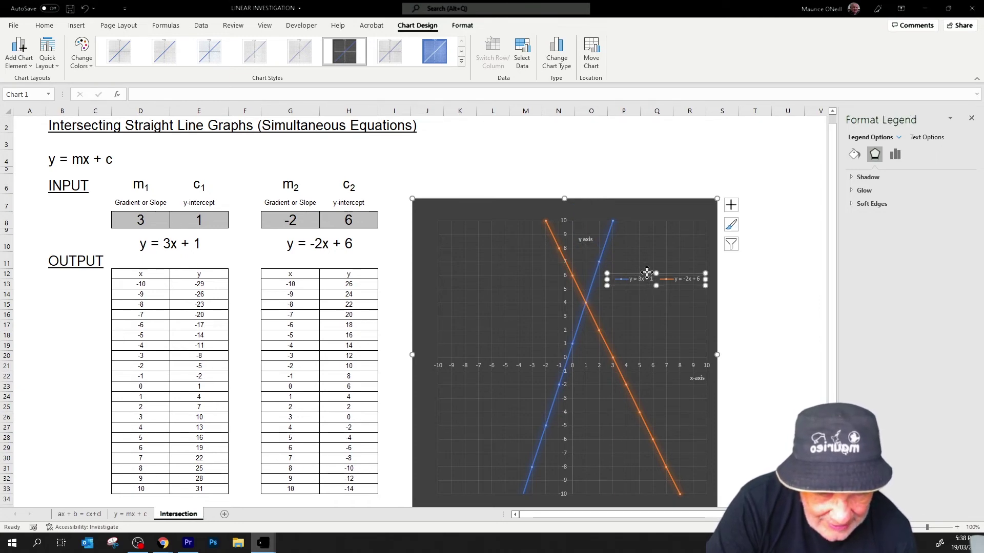
drag(647, 273, 562, 202)
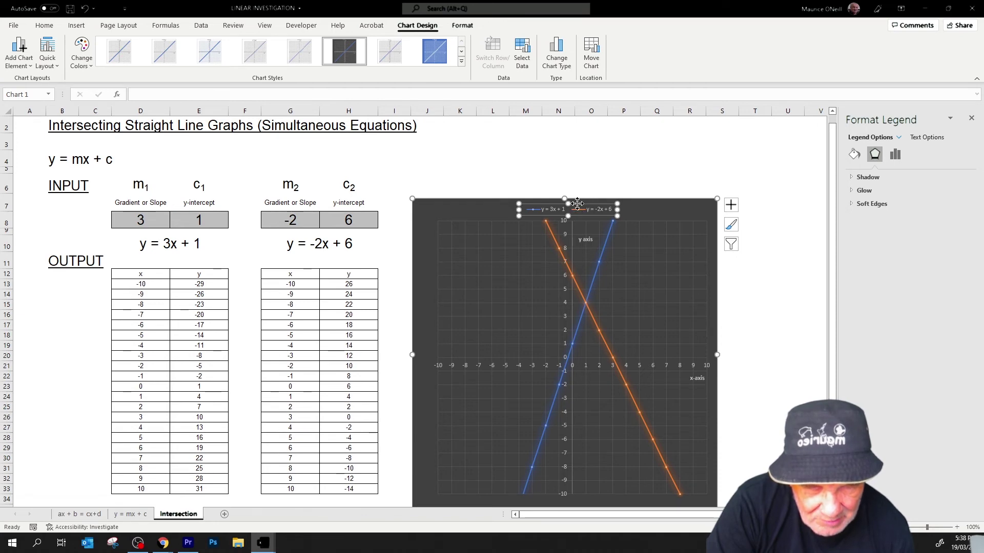
mouse_move(577, 203)
mouse_down()
mouse_move(587, 208)
mouse_move(571, 204)
mouse_up()
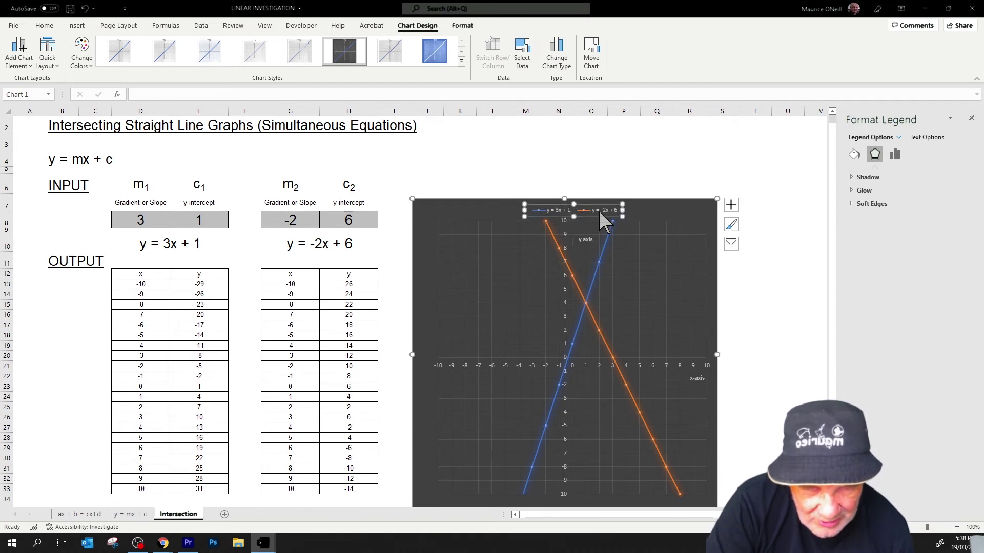
click(652, 237)
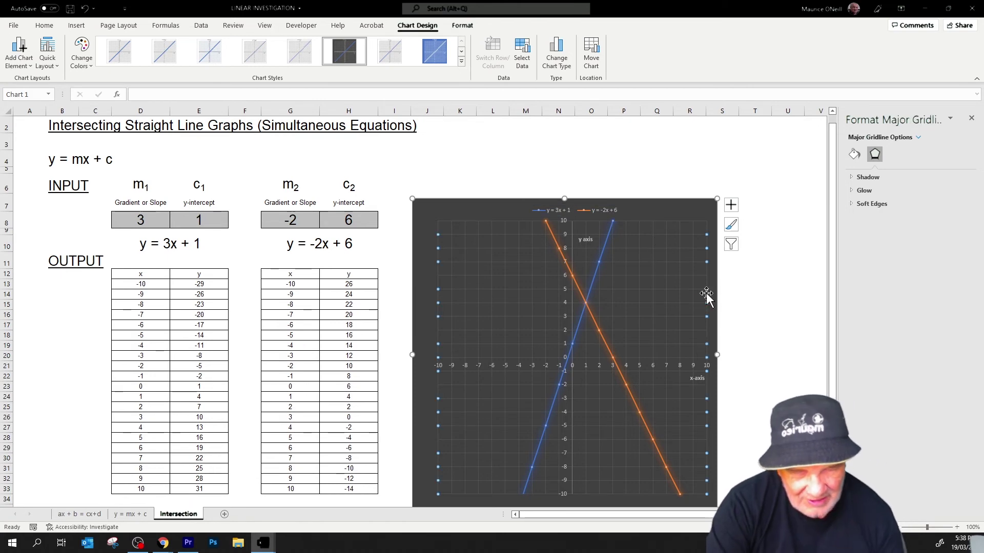
Move the y axis title up beside the 10 mark.
click(585, 240)
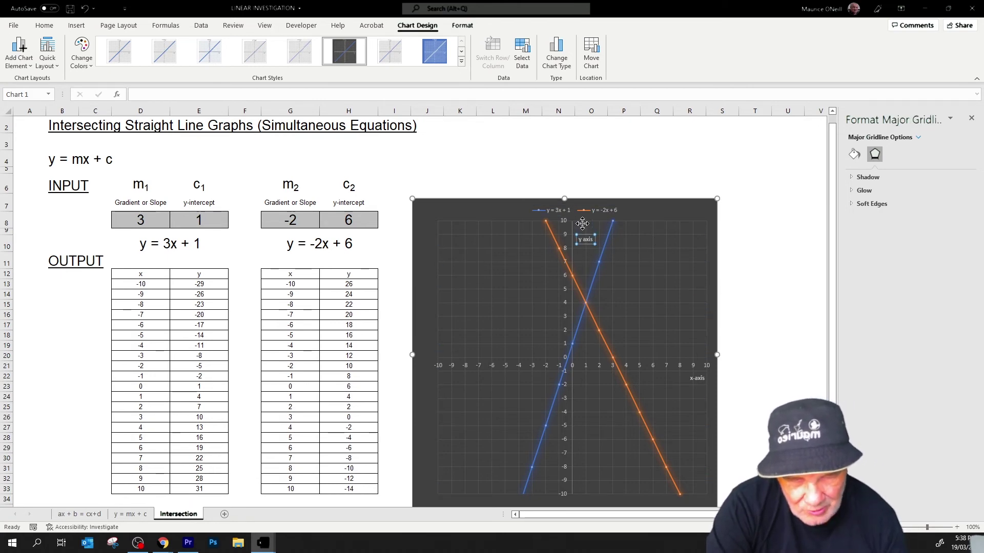
drag(583, 229, 581, 215)
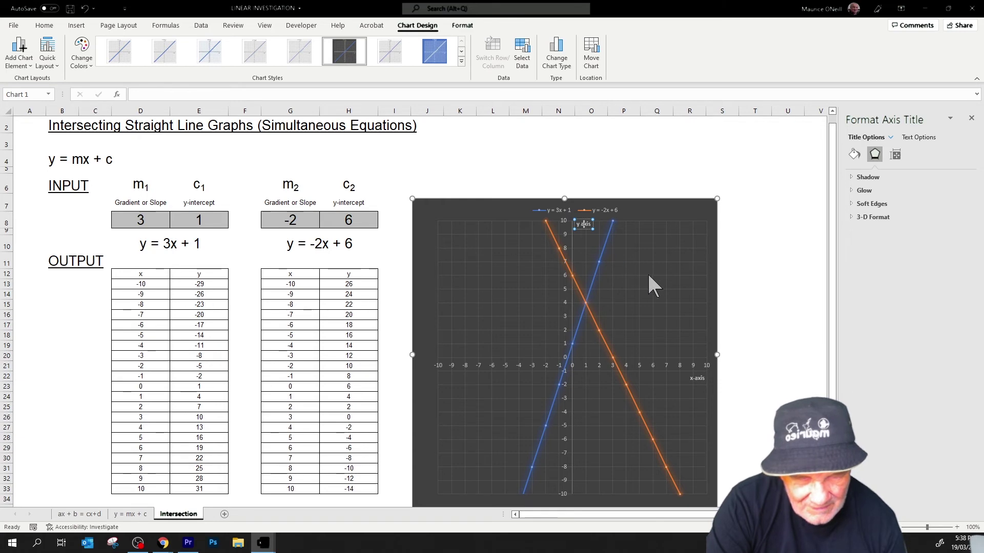
click(663, 220)
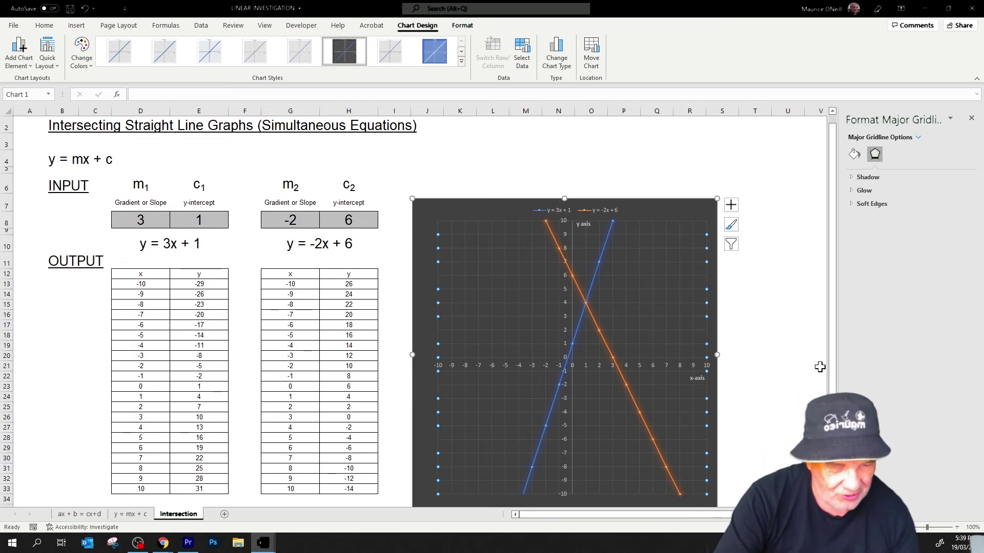
Close the Format Major Gridlines pane, restore 100% zoom and deselect the chart.
scroll(830, 318, down, 1)
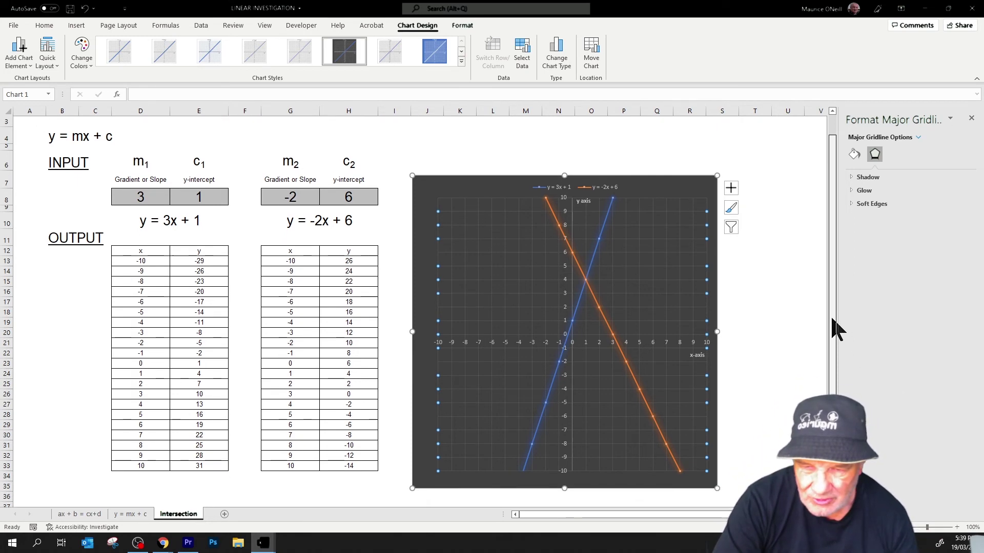
scroll(830, 314, up, 2)
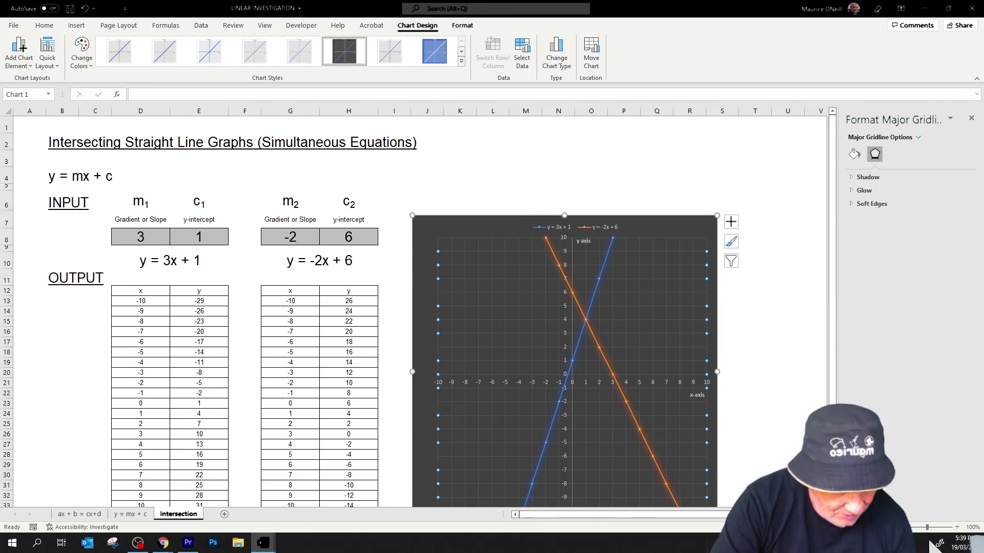
click(896, 527)
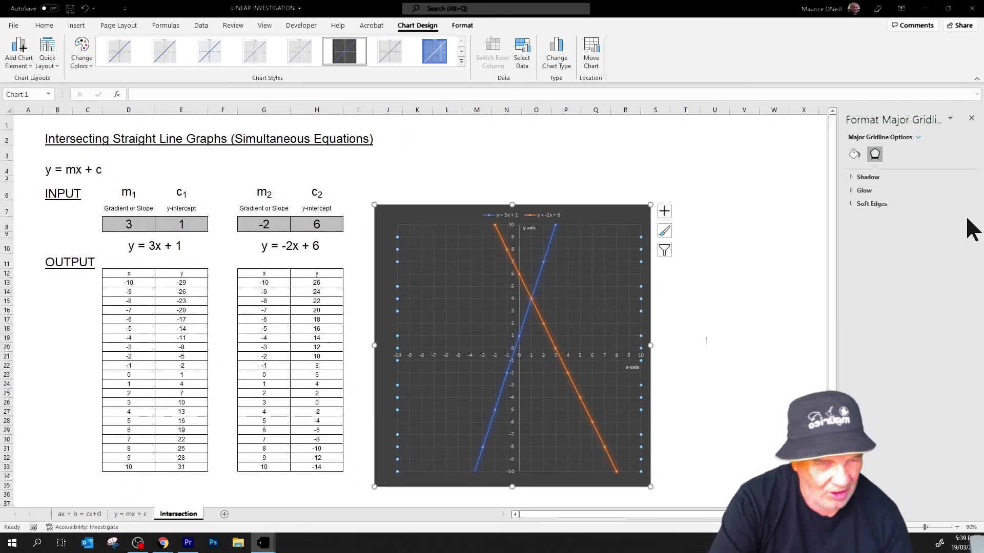
click(971, 119)
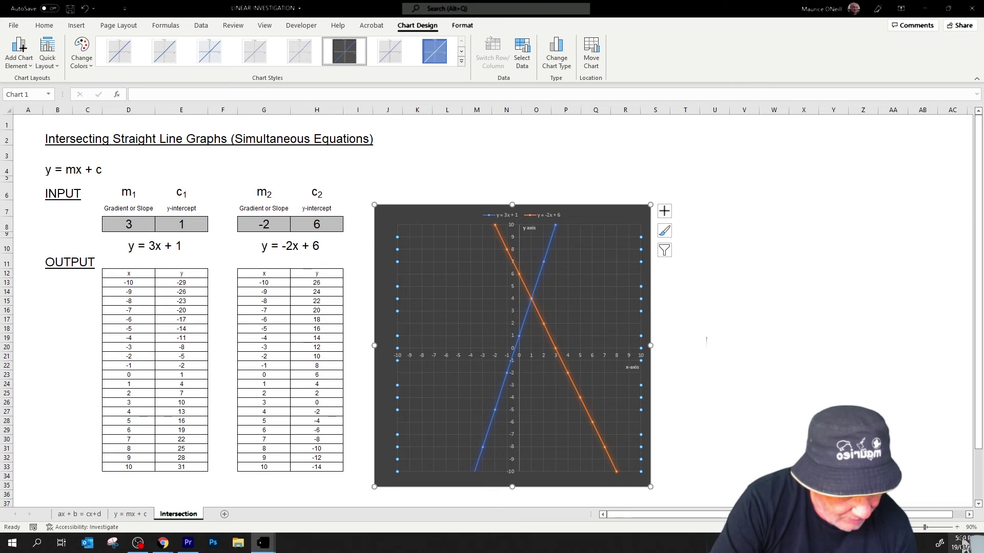
click(957, 527)
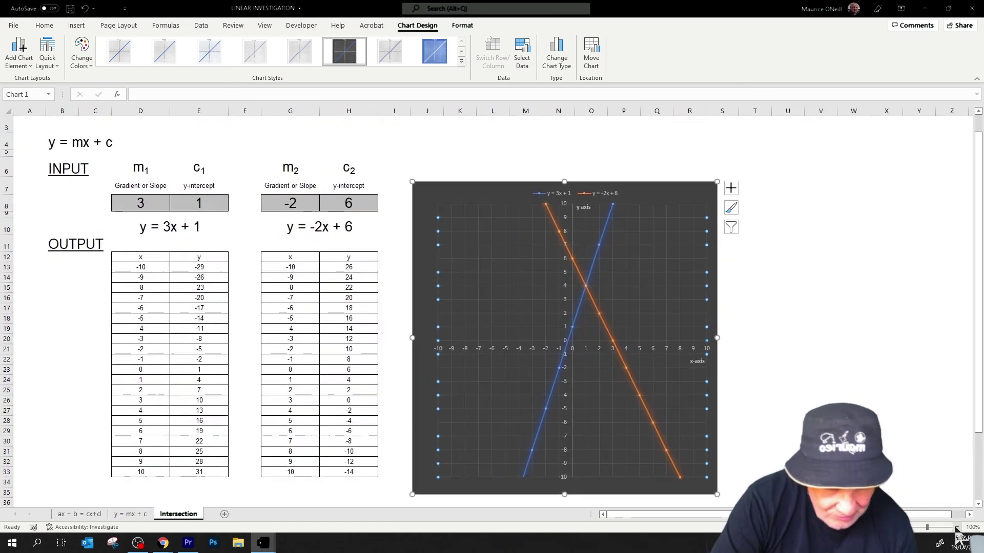
click(886, 358)
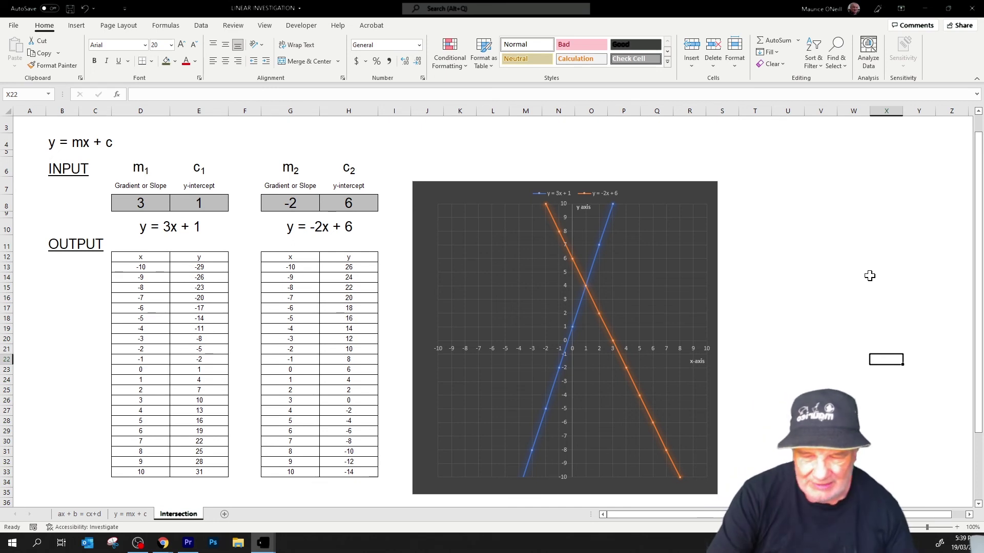
Enter -1 in G8, 1 in H8 and 1 in D8, so the lines cross at (0, 1).
click(305, 202)
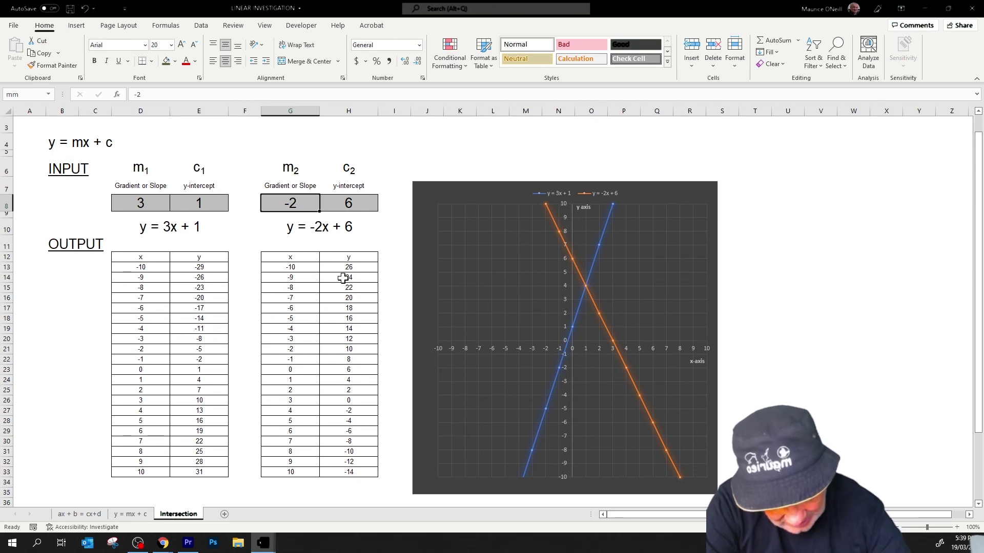
text(-)
key(Return)
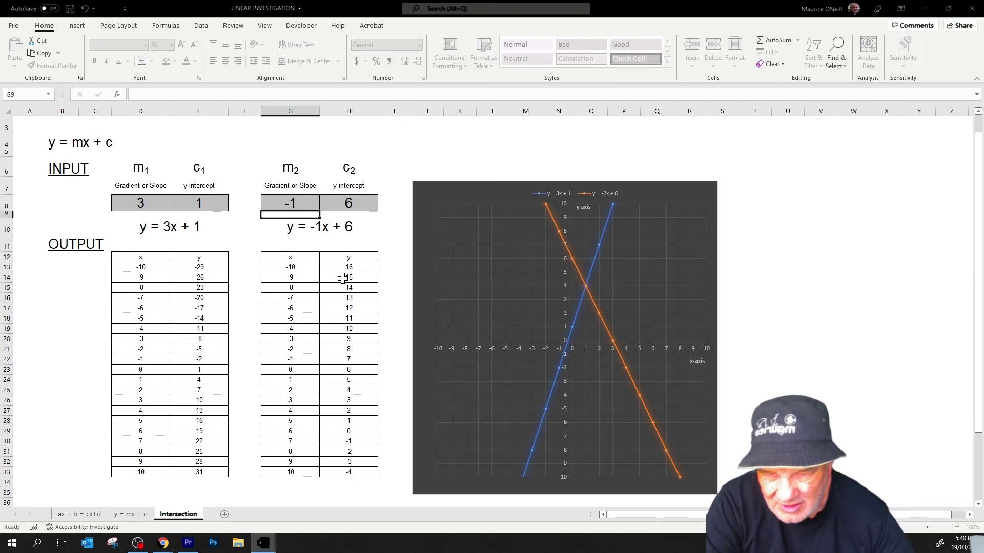
click(348, 205)
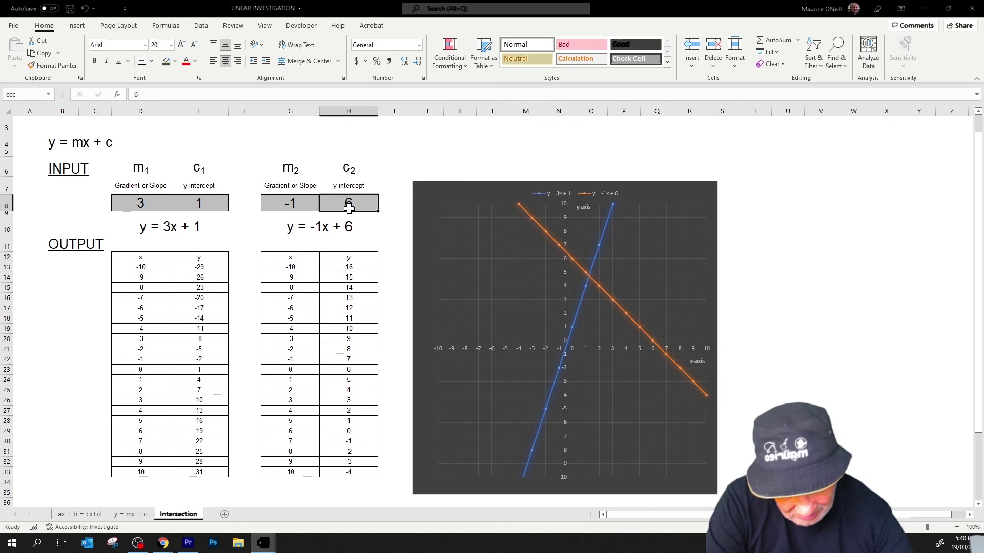
text(1)
key(Return)
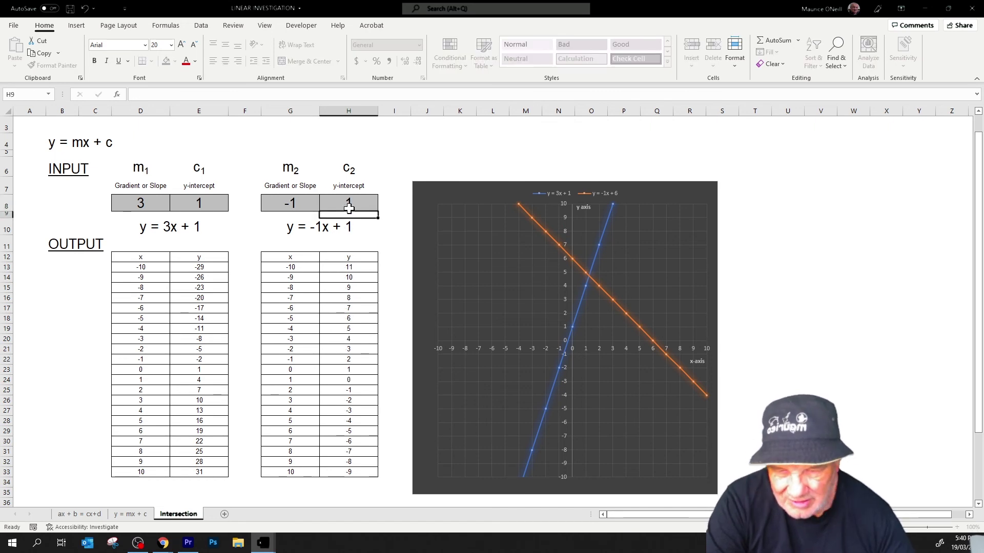
click(140, 203)
text(1)
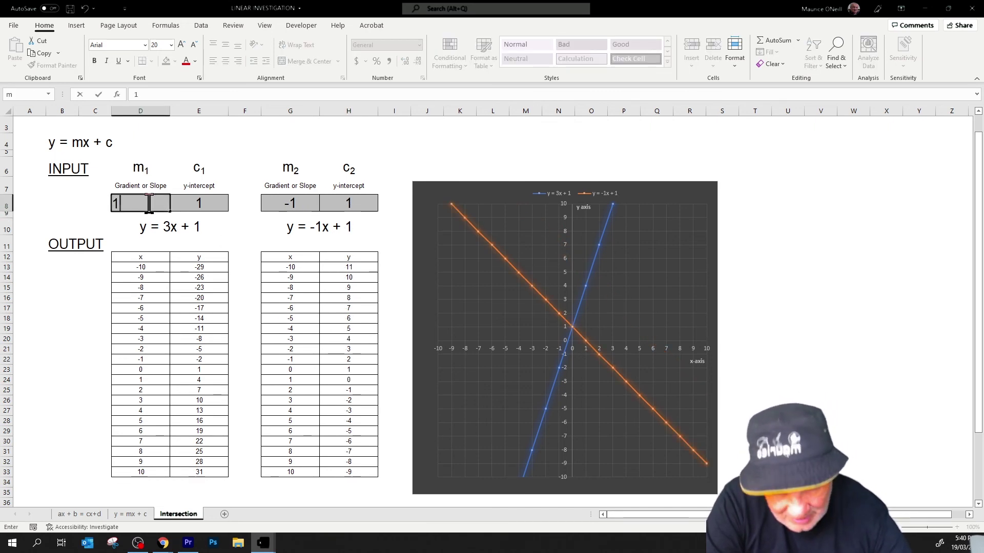
key(Return)
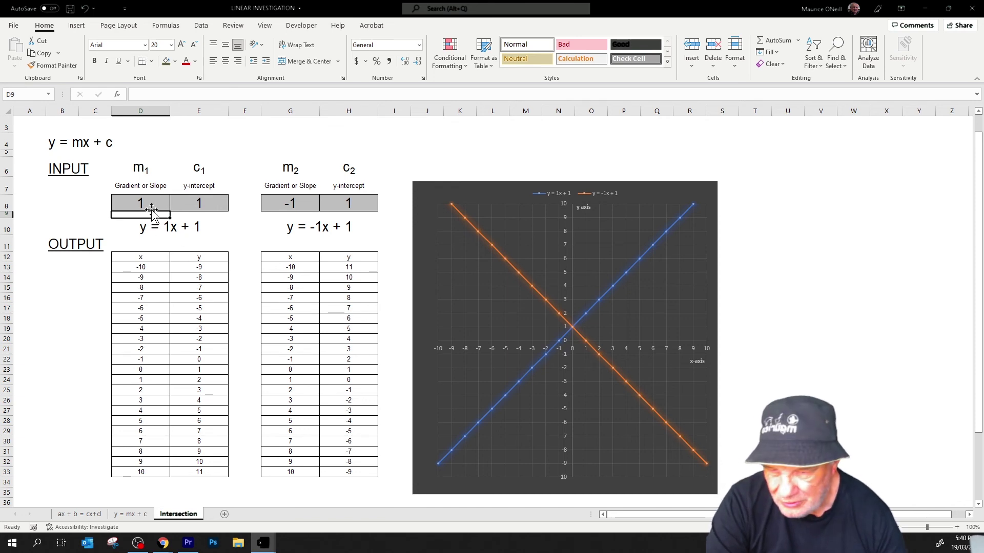
click(151, 207)
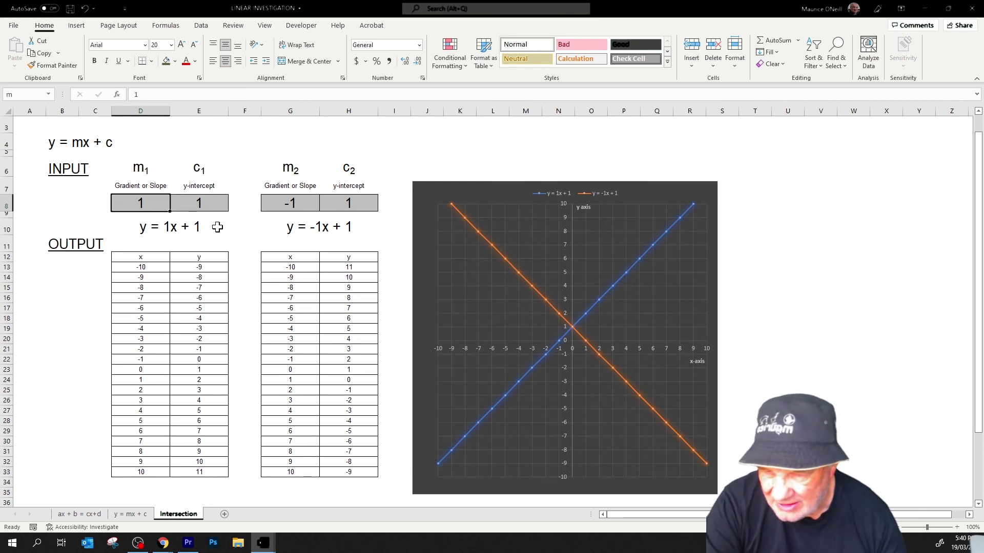
Enter 3 in D8, -2 in G8 and 6 in H8.
text(3)
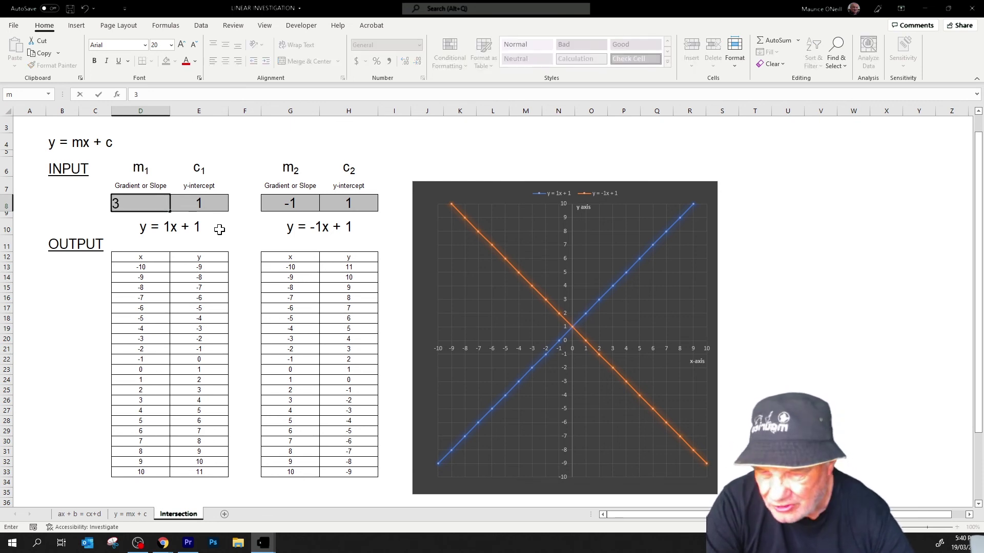
key(Tab)
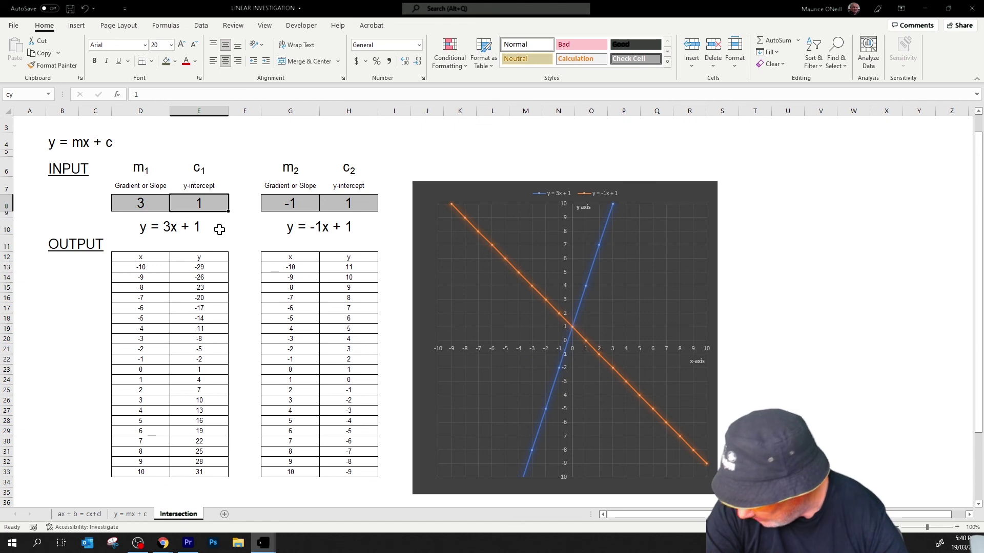
key(Tab)
key(Tab)
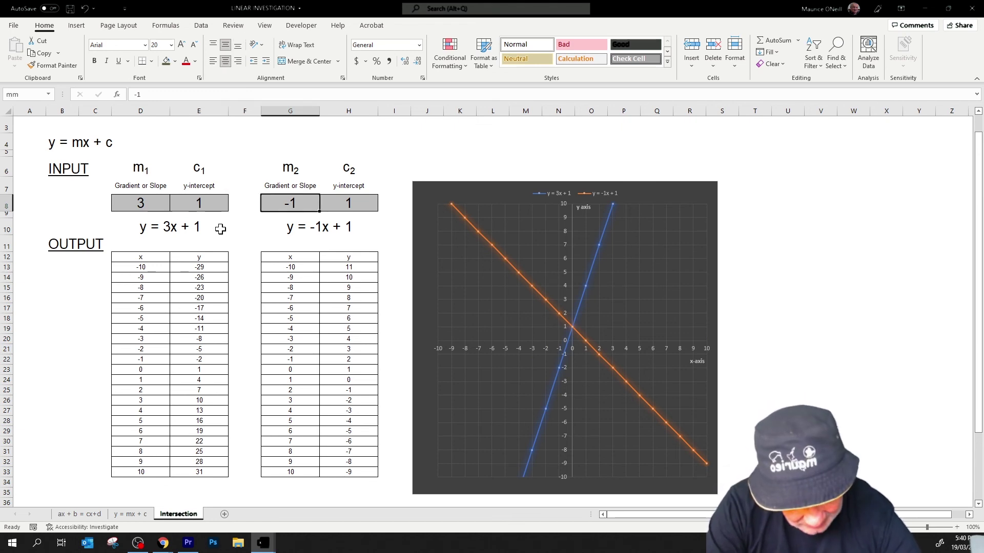
text(-2)
key(Return)
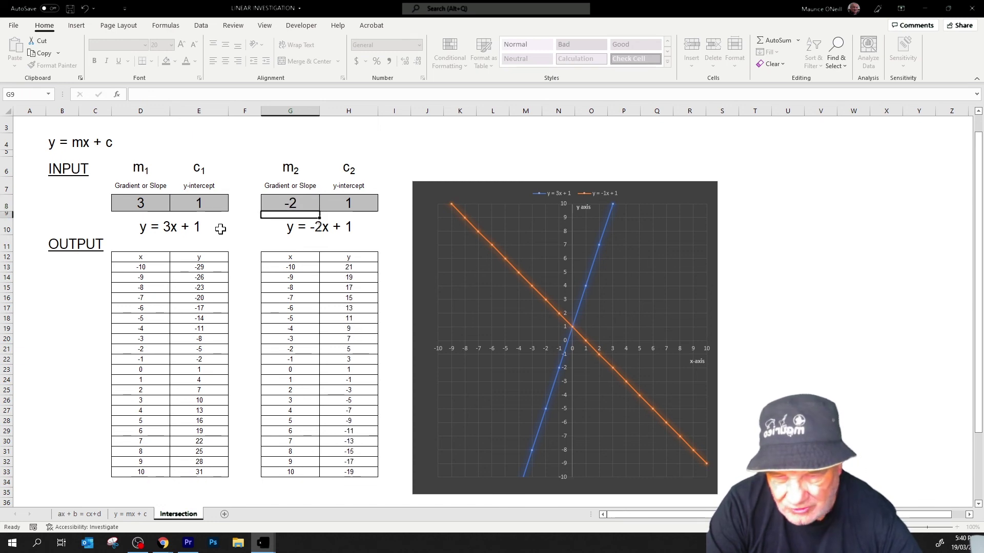
key(Up)
key(Tab)
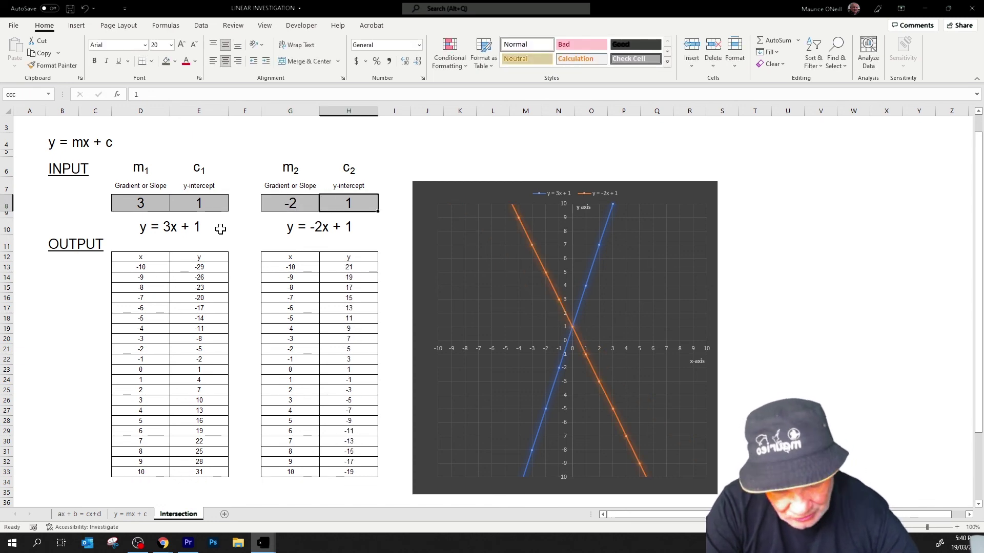
text(6)
key(Return)
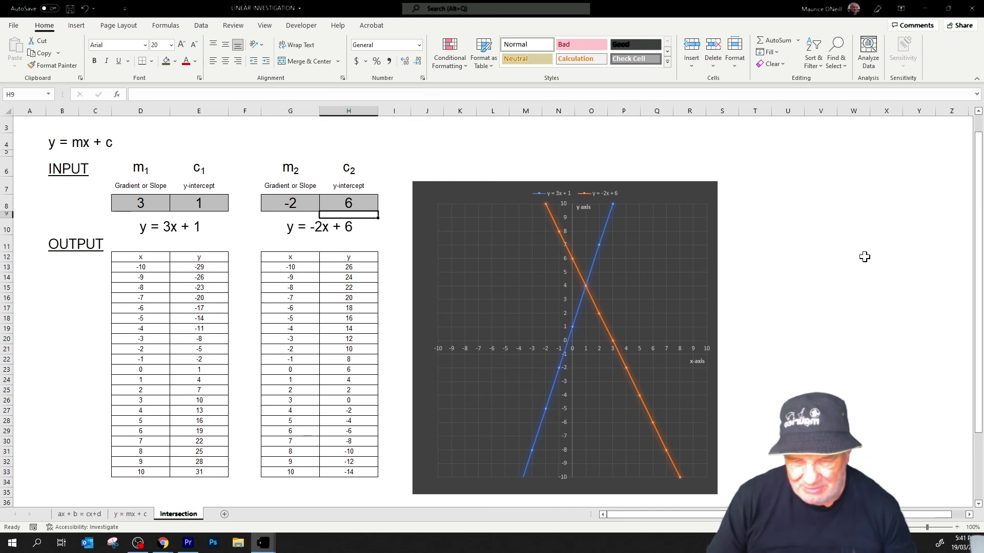
Deselect the input cells and zoom the Intersection sheet out to 90% to show the title, both tables and chart.
click(789, 401)
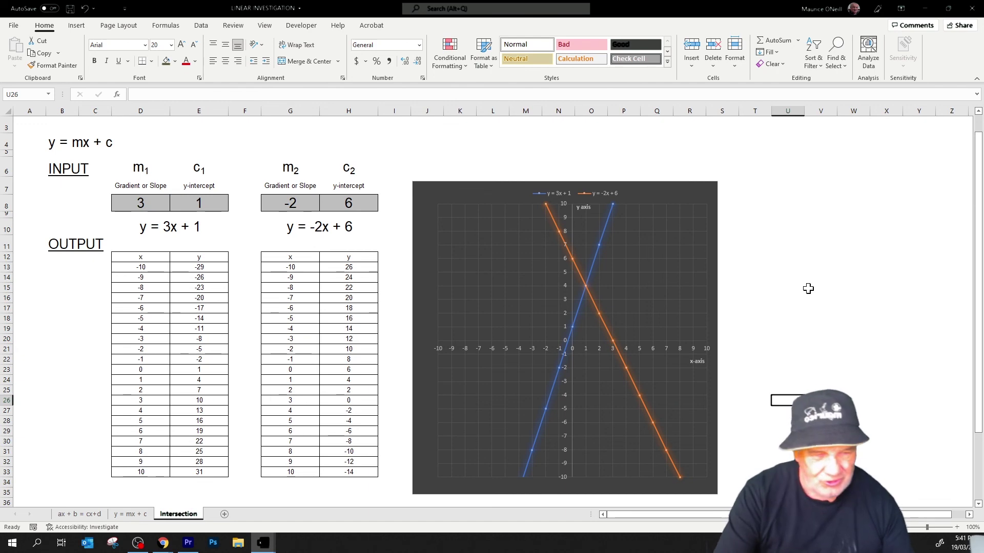
scroll(978, 149, up, 1)
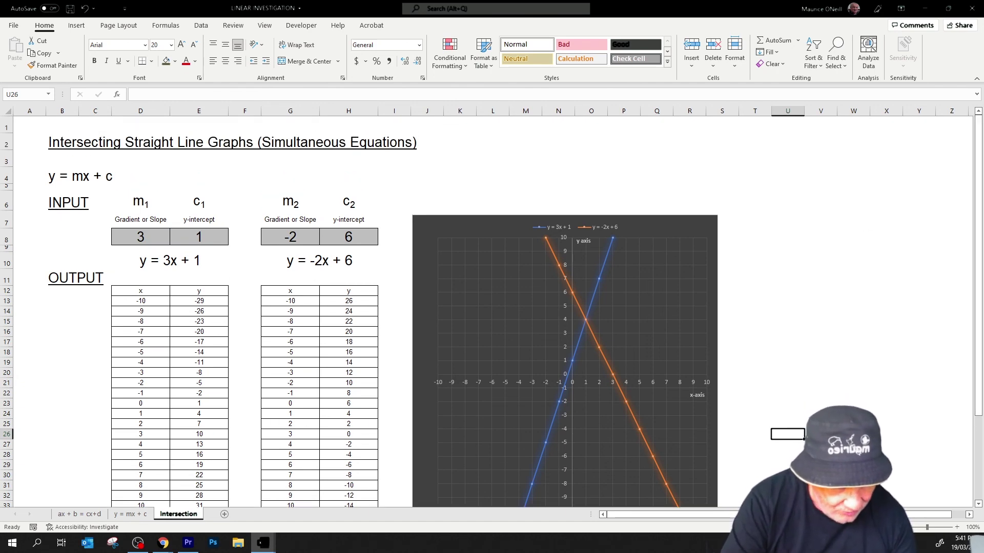
click(900, 527)
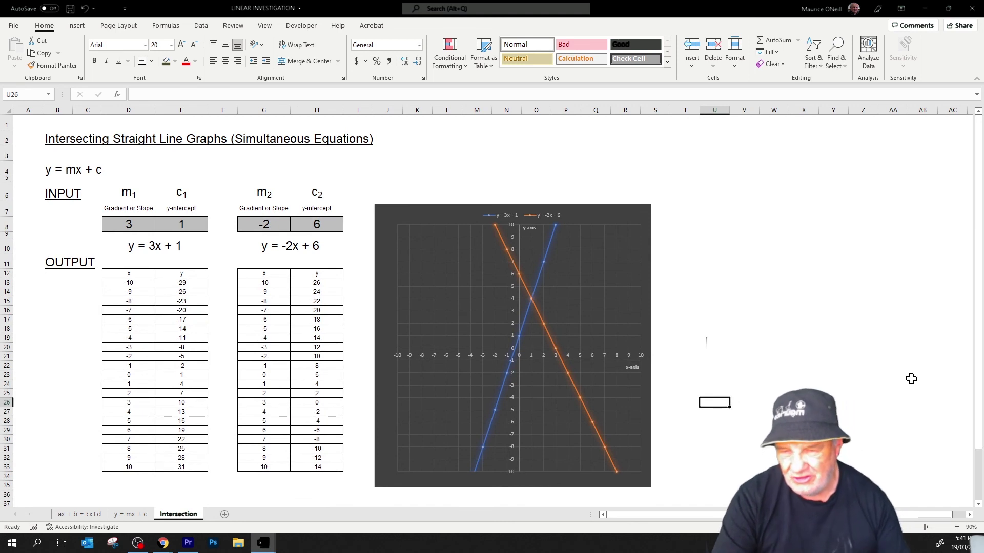